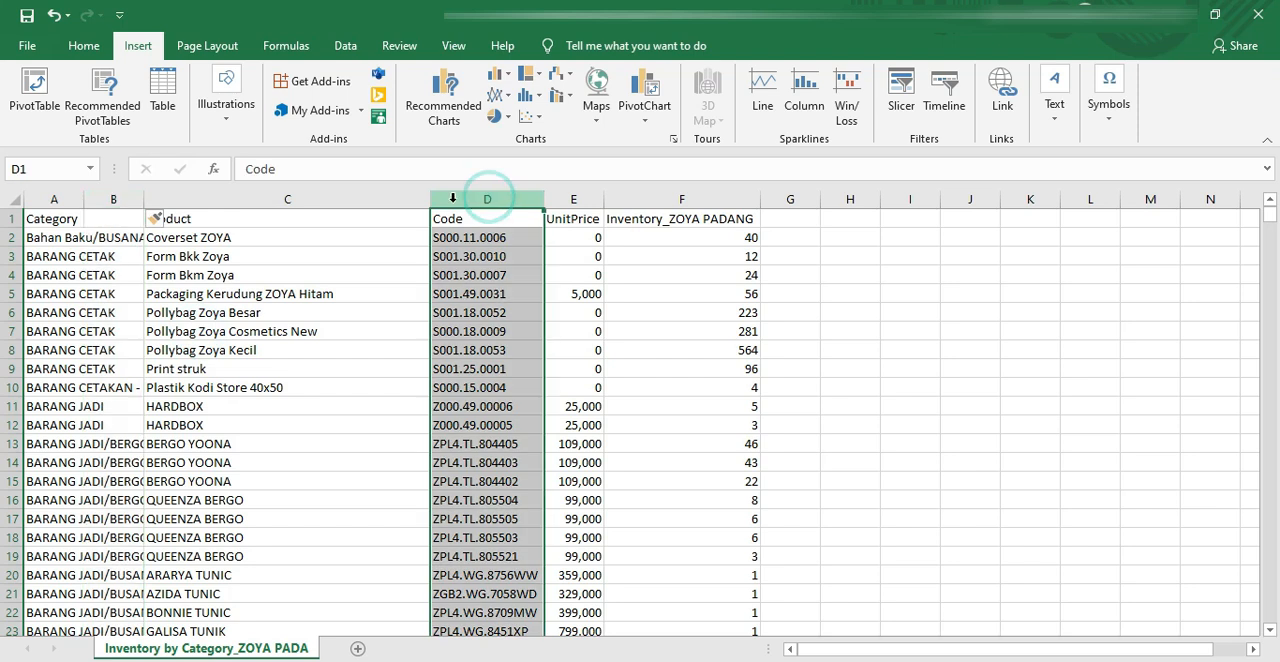
Step: Move the Code column into the empty column B, between Category and Product
right_click(468, 205)
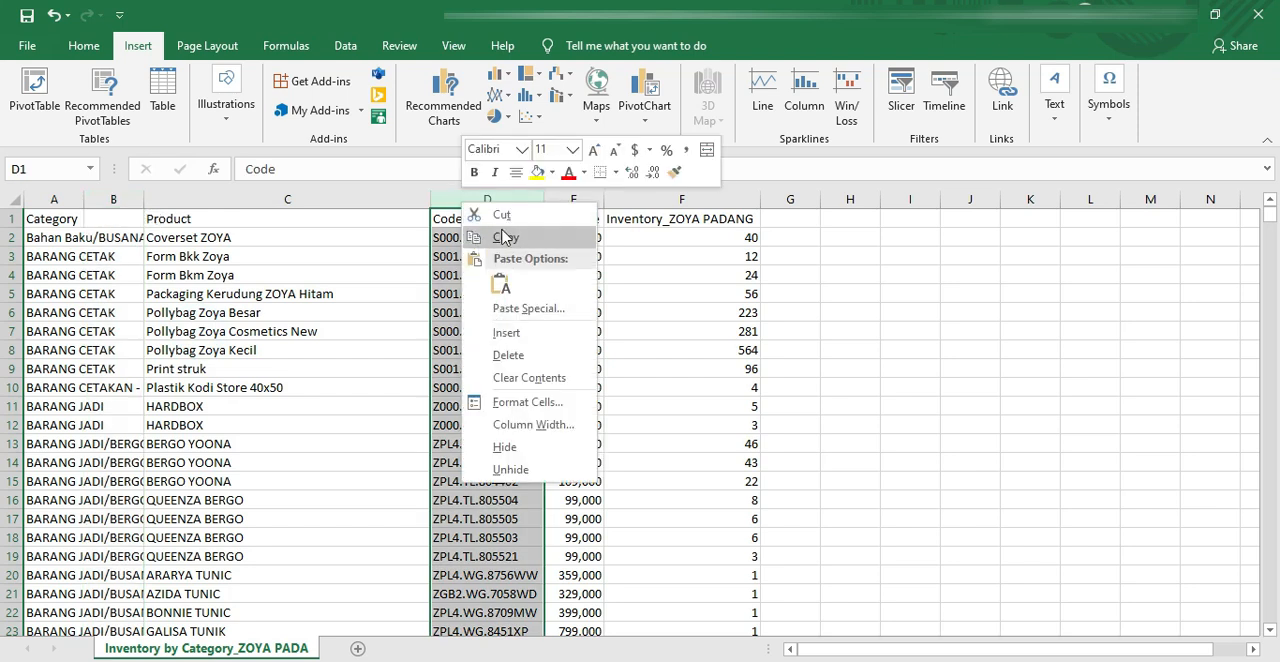
left_click(500, 215)
left_click(126, 200)
right_click(127, 202)
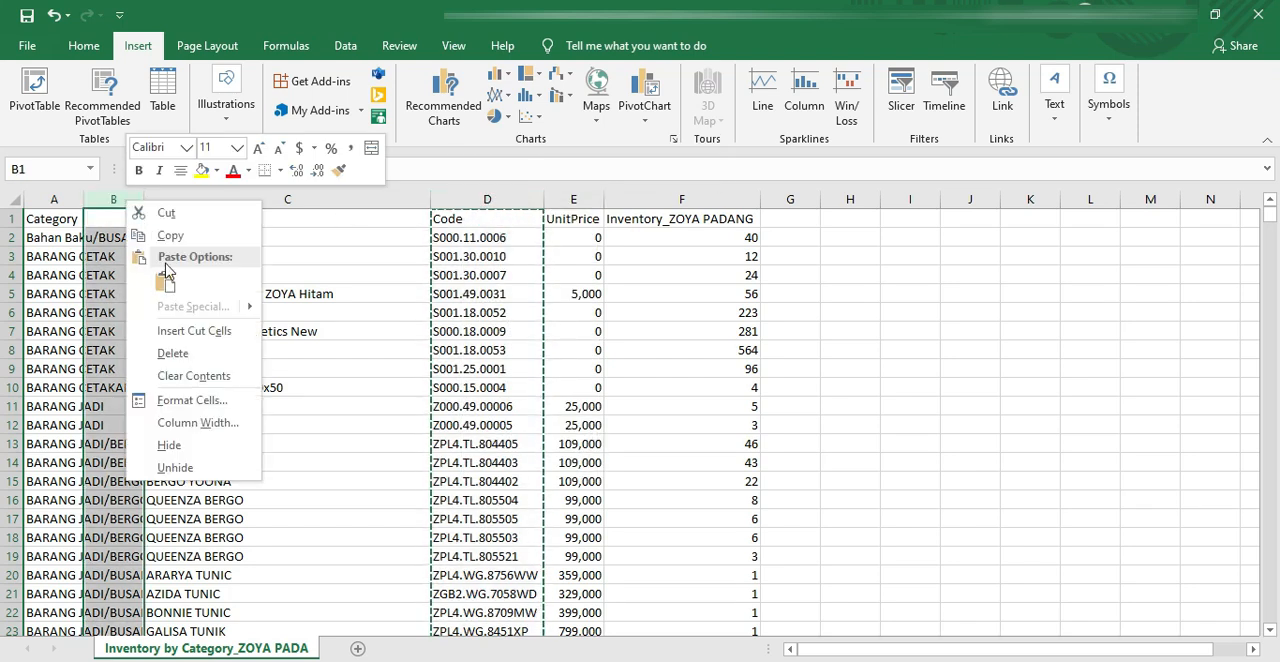
left_click(194, 331)
Step: Delete the empty column D and narrow the Product column
left_click(513, 199)
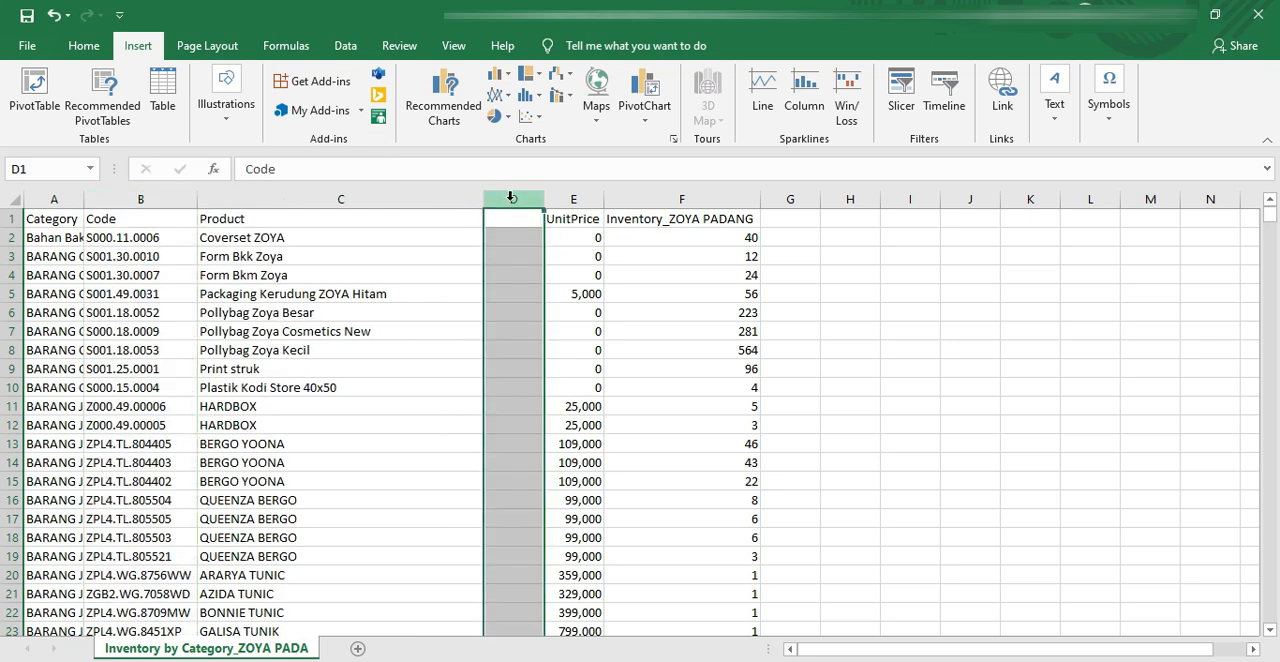
right_click(512, 203)
left_click(558, 353)
left_click_drag(484, 199, 296, 200)
left_click(430, 219)
left_click(558, 218)
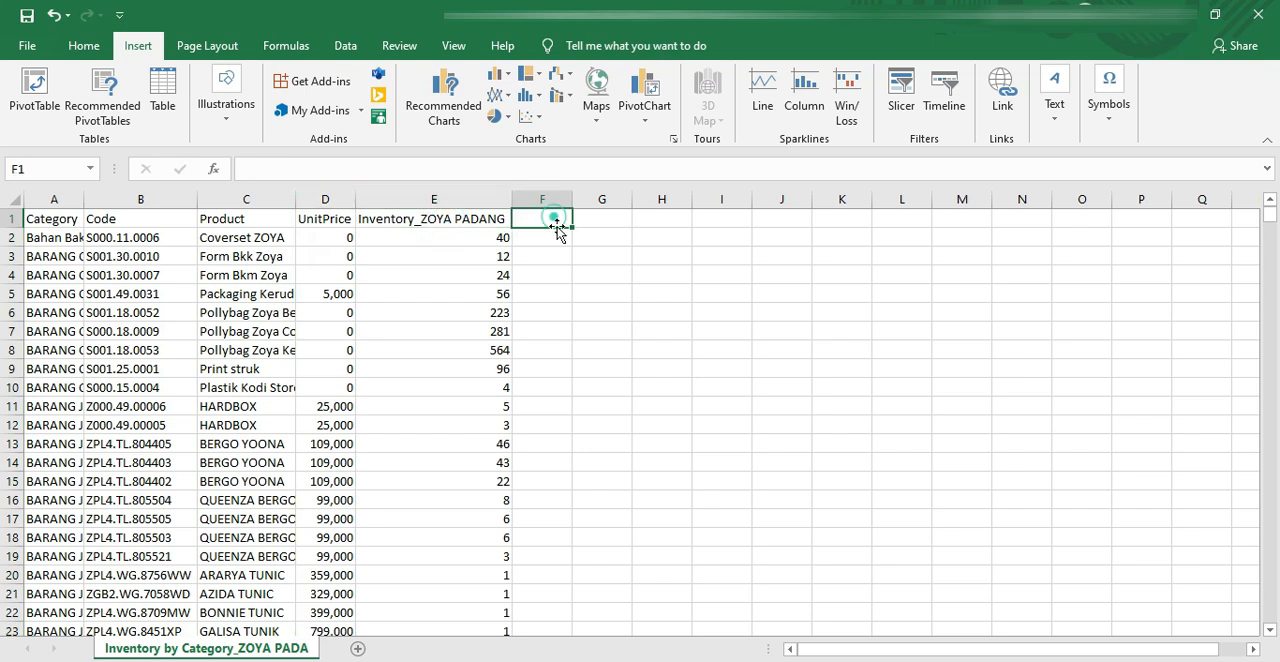
type("nIOM")
key("Escape")
Step: Rename the header in E1 to Inventory
key("Left")
type("iNVENT")
key("Escape")
type("iN")
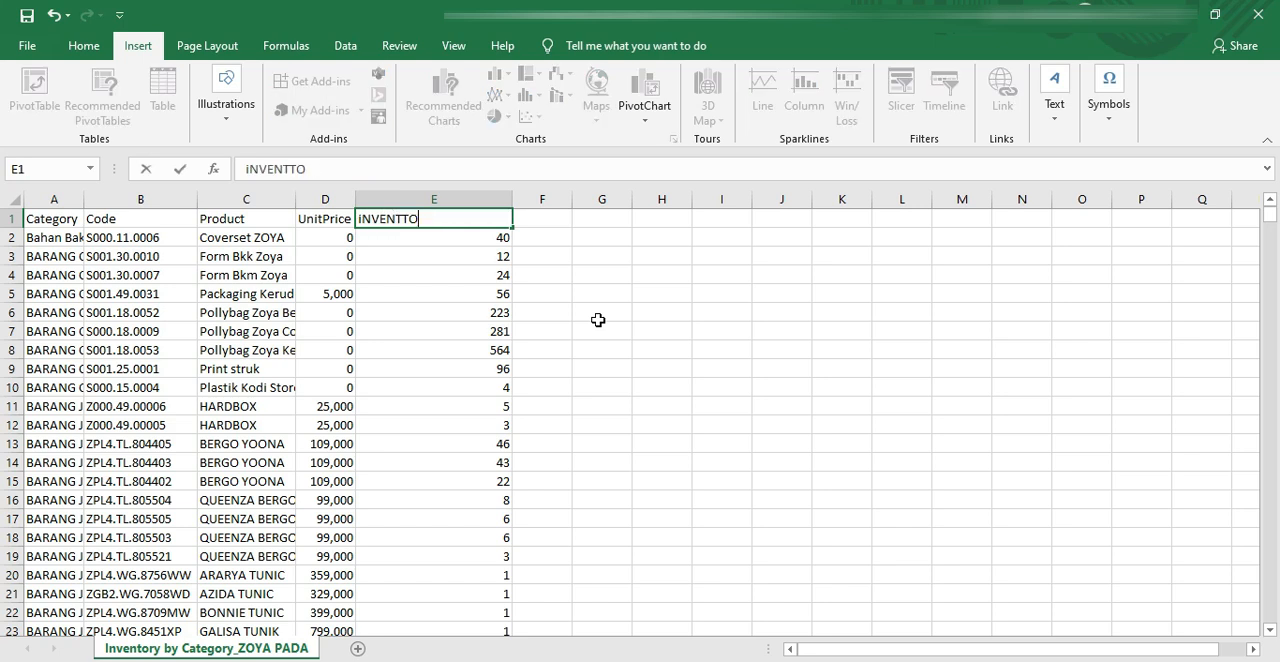
type("VENTORY")
key("Return")
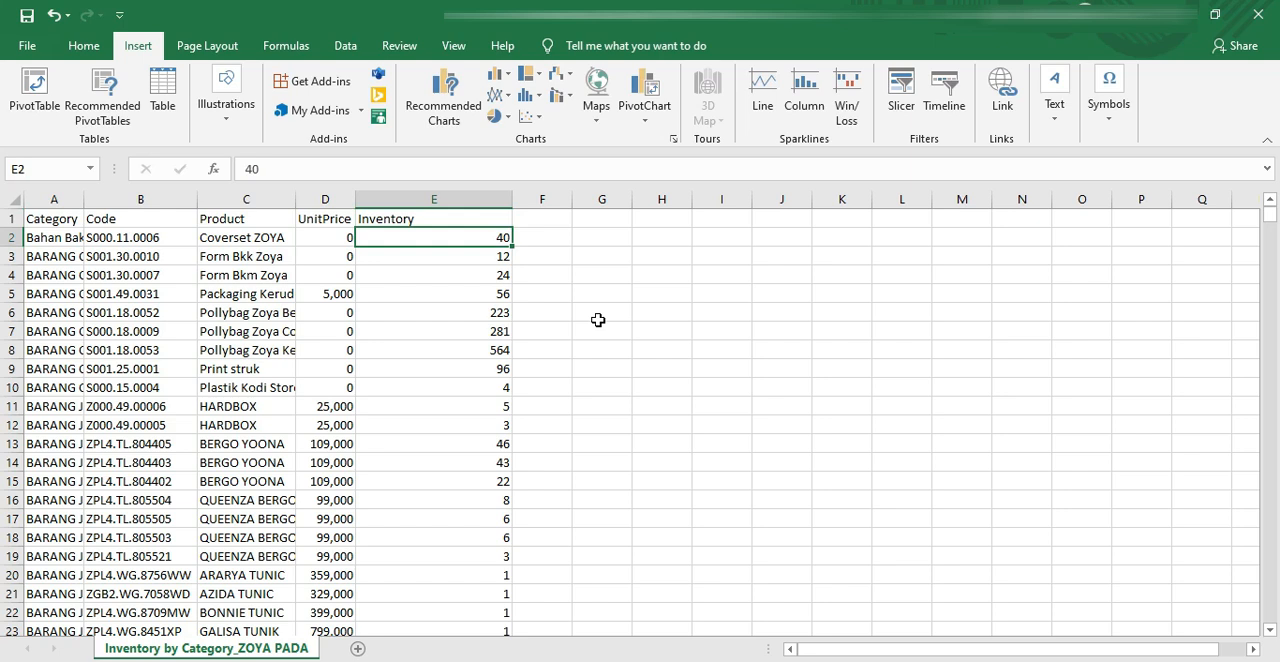
Step: Add the header NomInven in F1, beside the Inventory header
key("Up")
key("Right")
type("No")
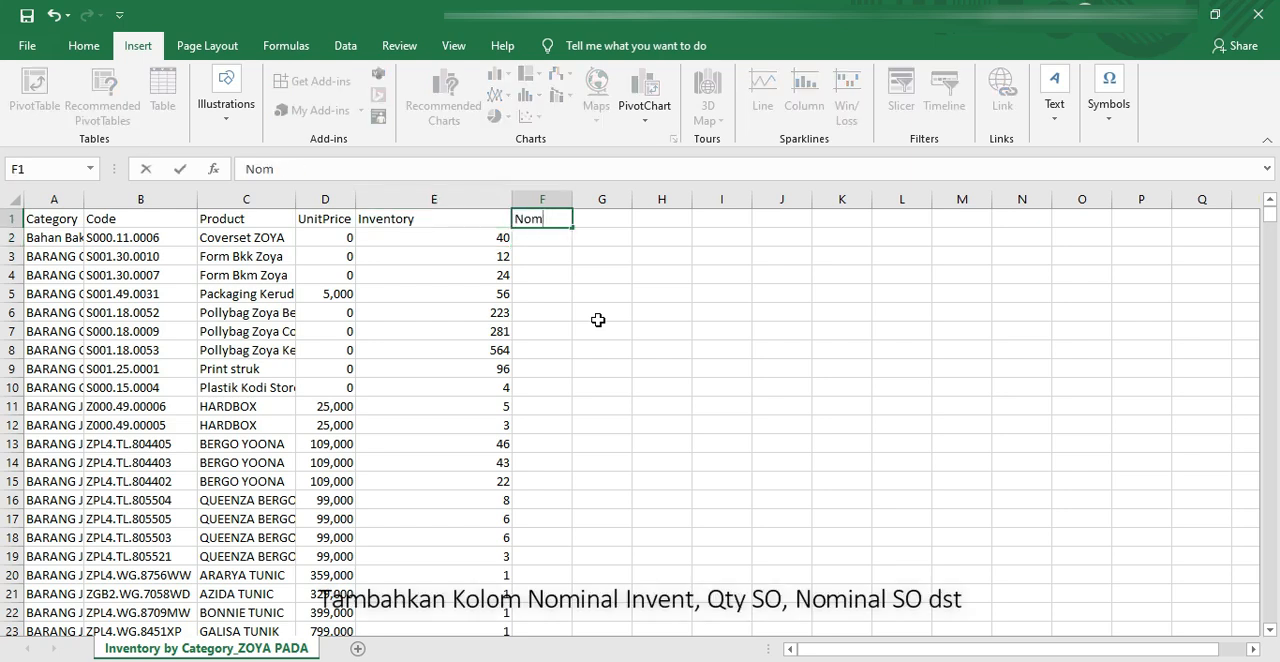
type("mInven")
key("Return")
key("Up")
key("Right")
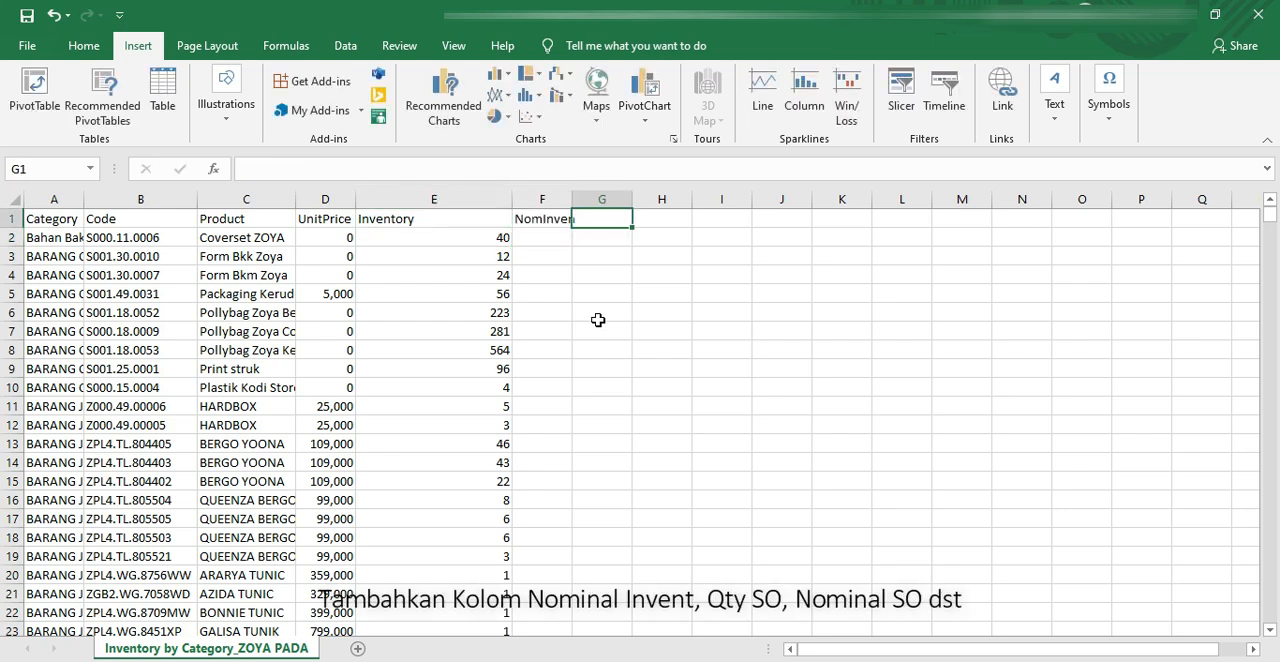
Step: Enter the headers QtySO, NomSO, QtySelisih and NomSelisih in cells G1 to J1
type("QtySO")
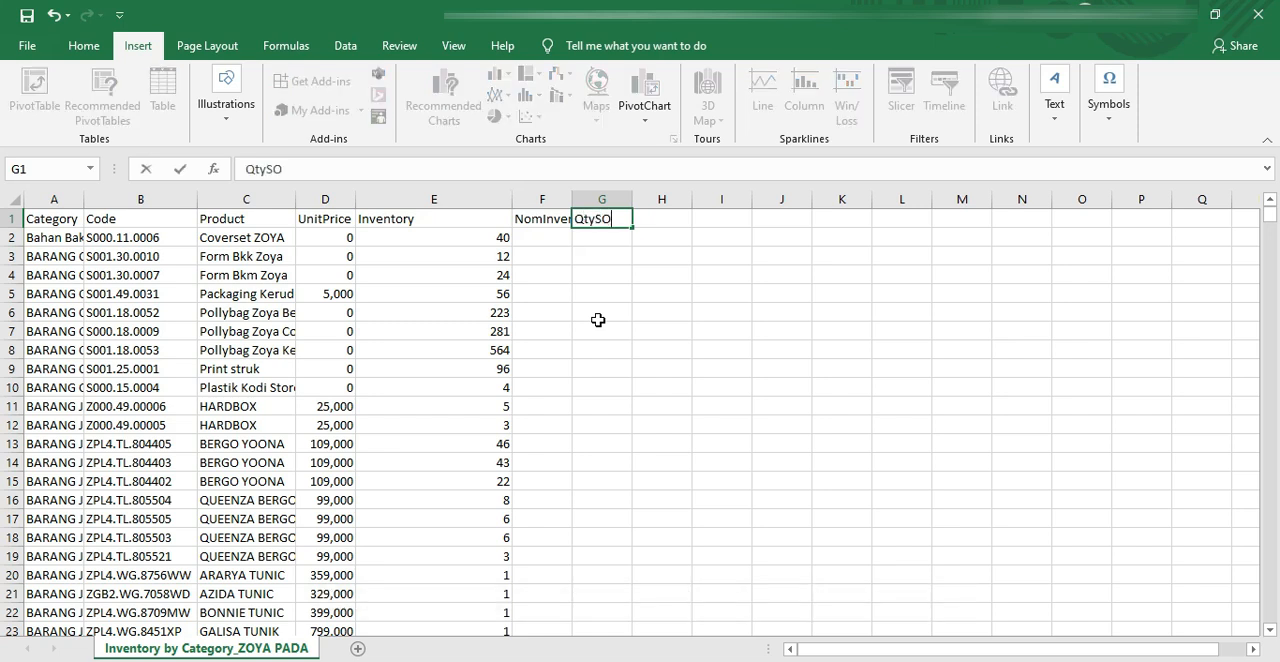
key("Tab")
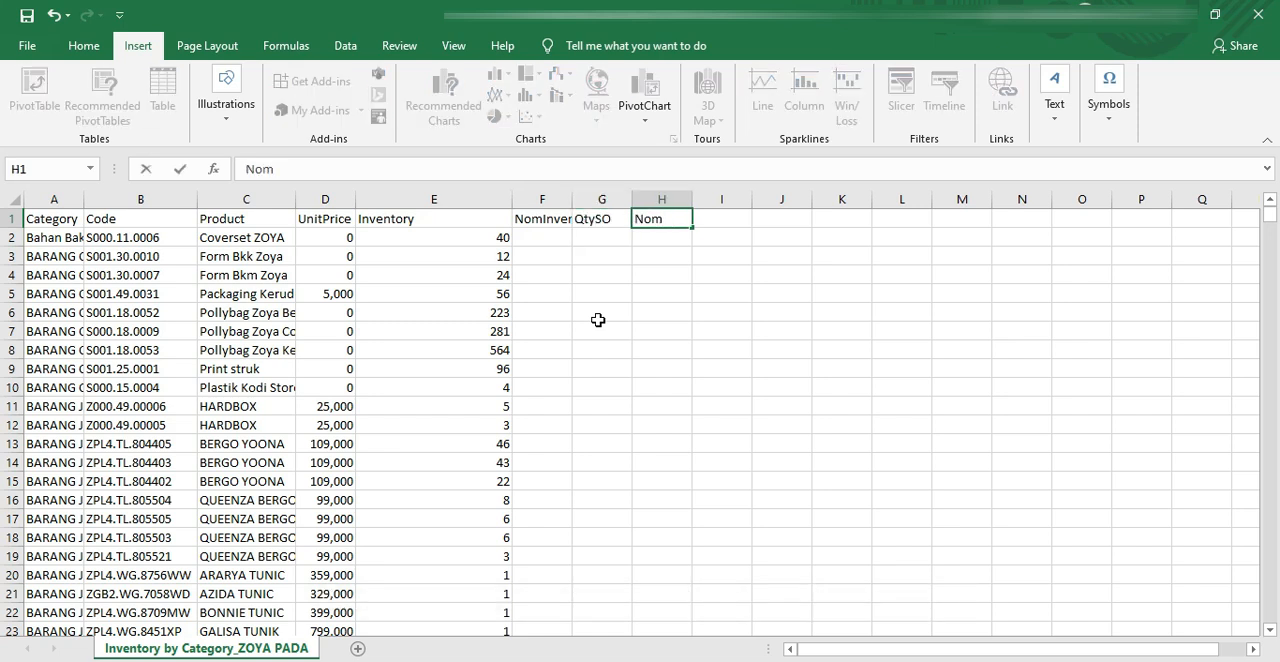
key("Tab")
type("Qty")
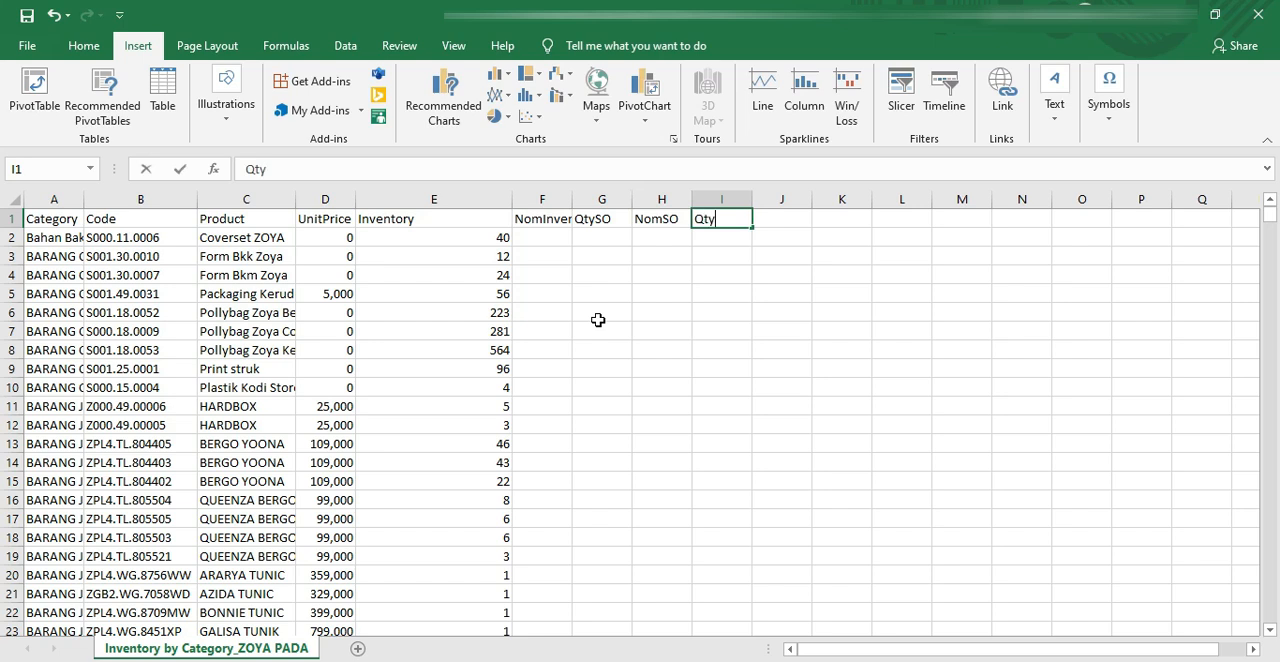
type("Selisih")
key("Tab")
type("No")
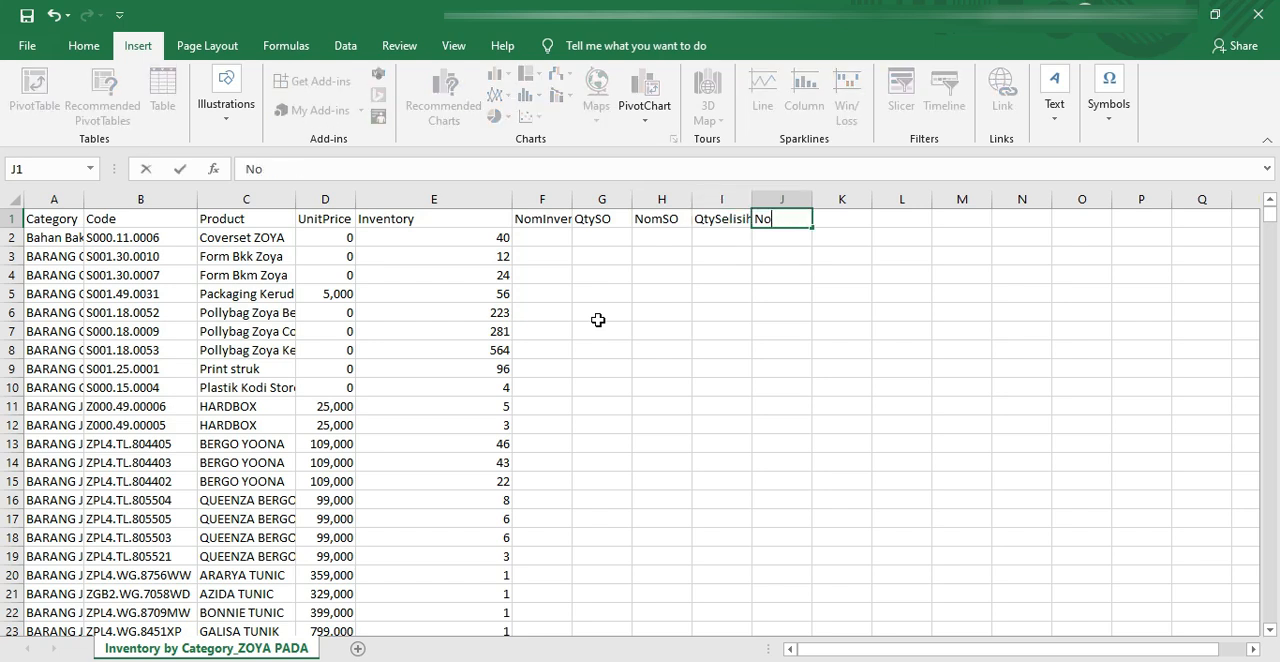
type("mSelisih")
key("Return")
Step: Apply a filter to the whole header row, from Category to NomSelisih
key("Up")
key("Left")
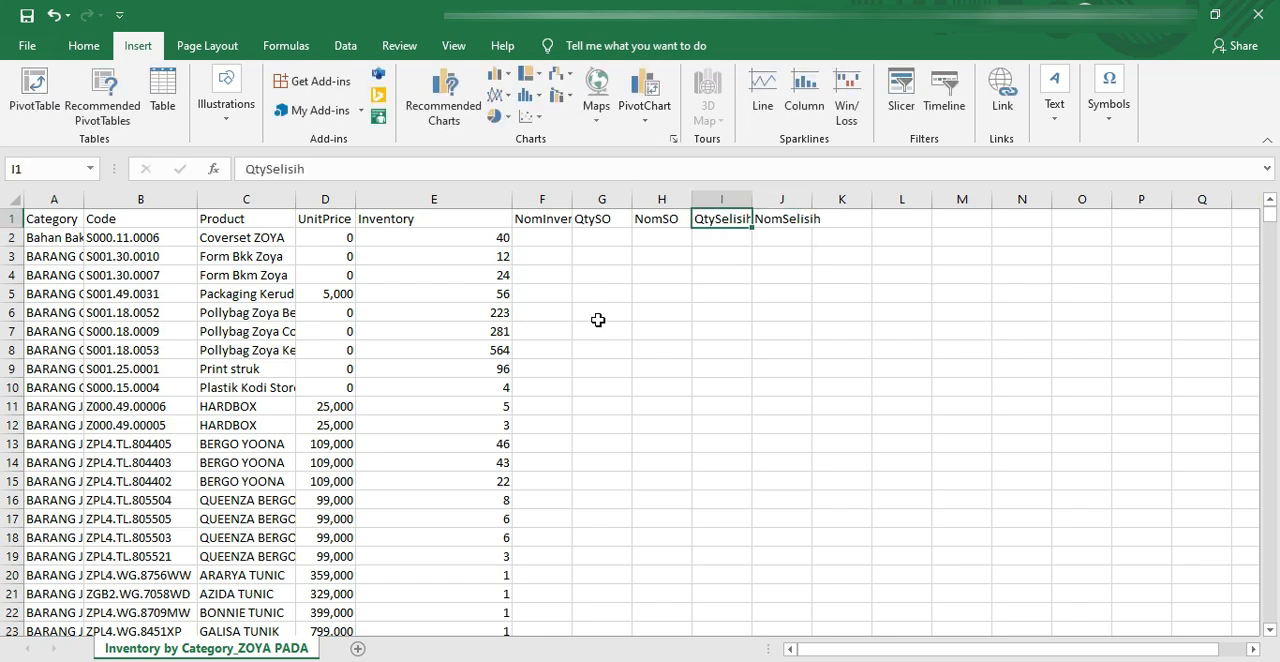
key("ctrl+Left")
key("ctrl+shift+Right")
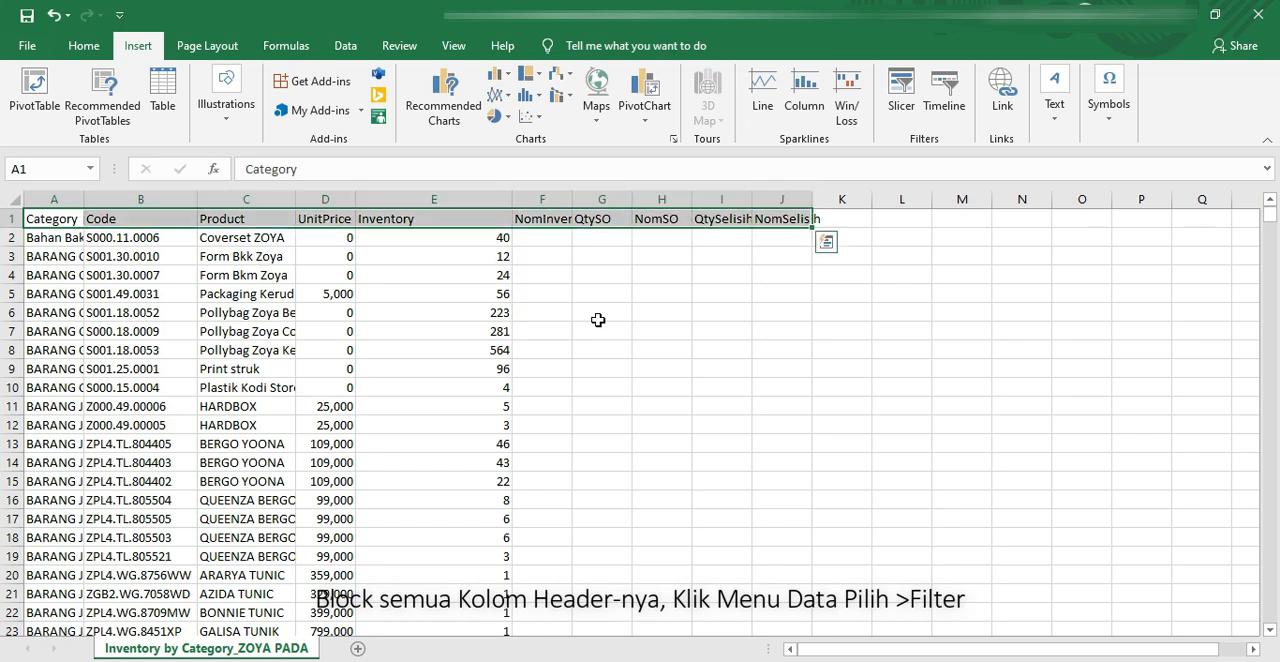
left_click(345, 45)
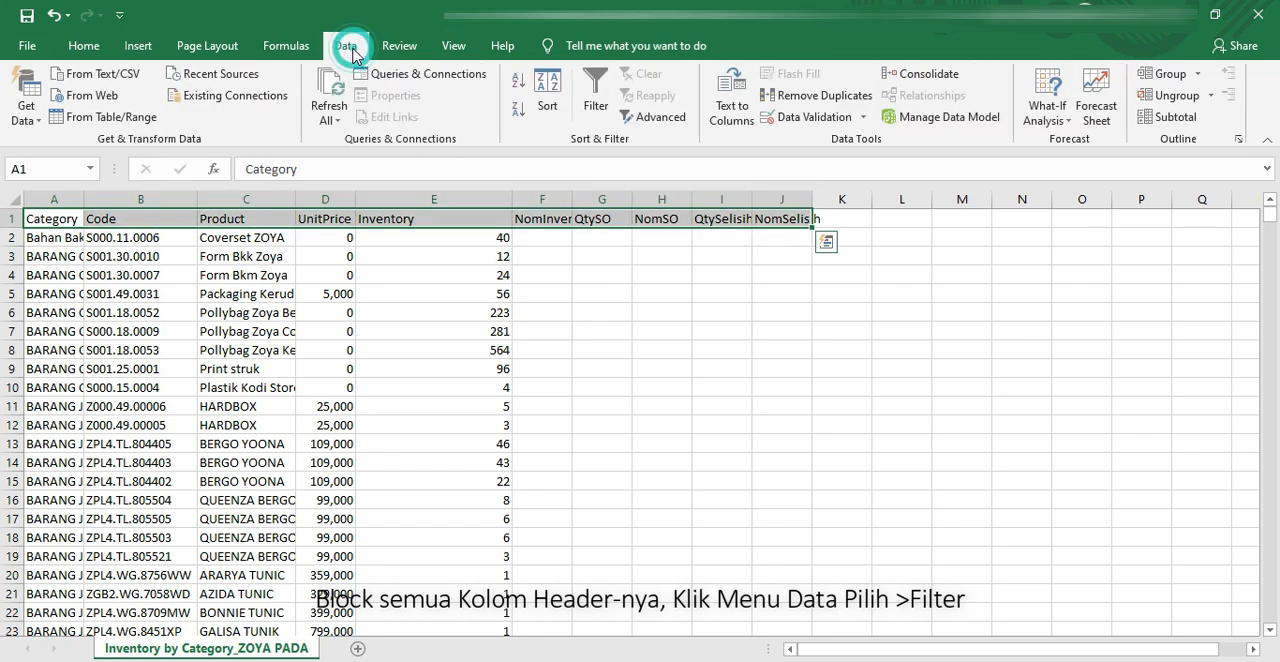
left_click(597, 100)
Step: Sort the table by the Code column from A to Z
left_click(300, 298)
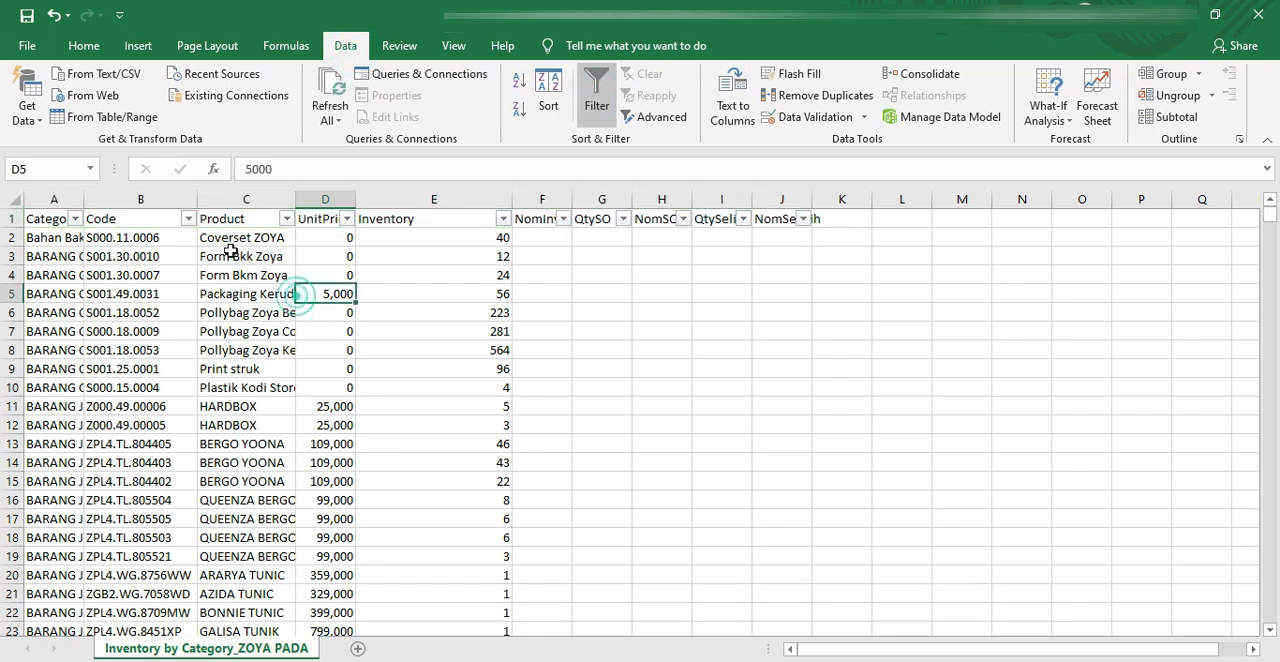
left_click(188, 219)
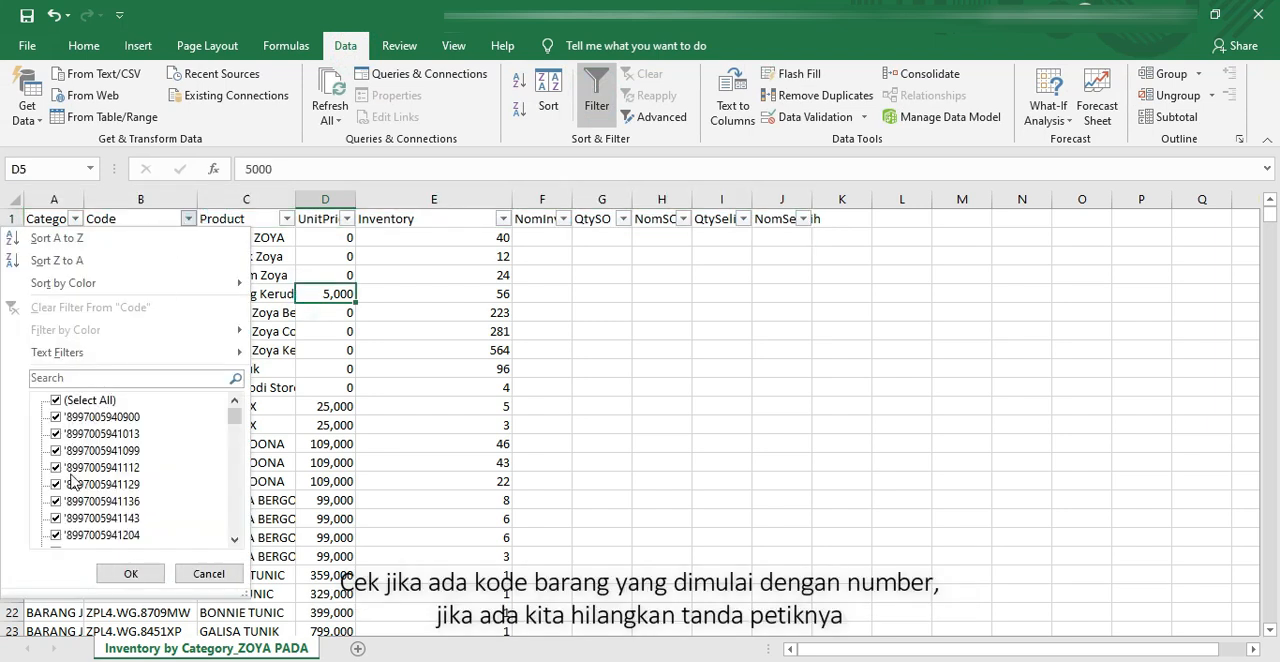
left_click(119, 238)
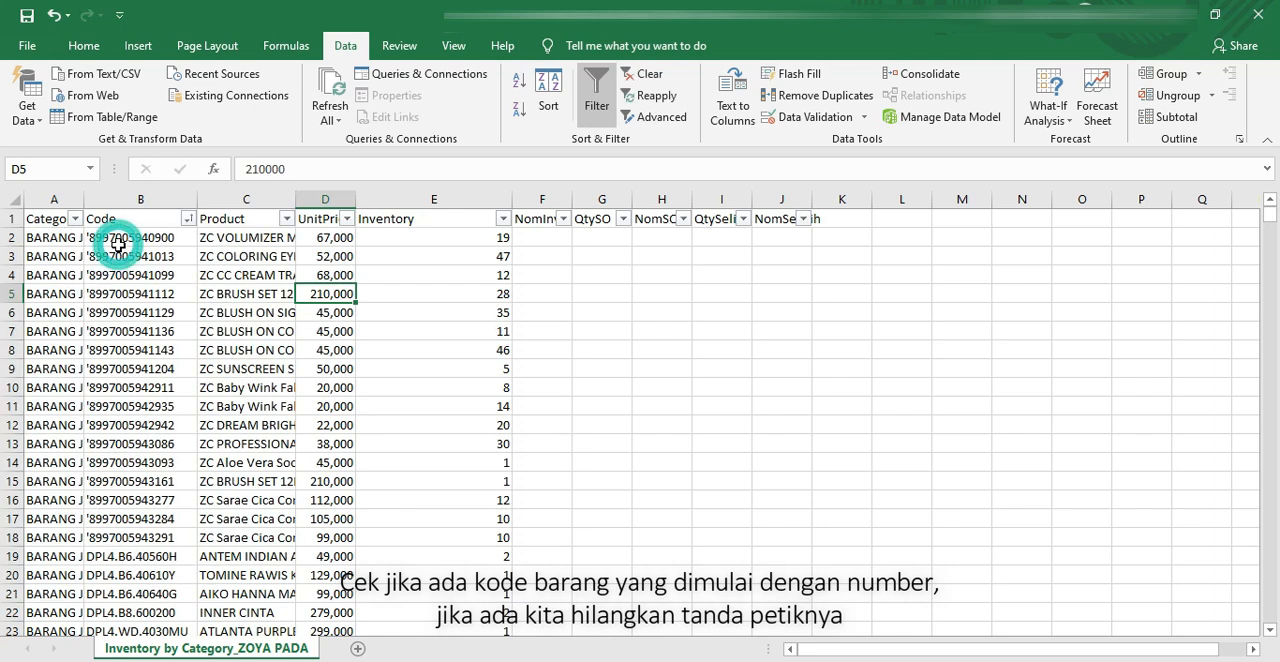
Step: Remove the leading apostrophes from the numeric codes in B2:B18 by replacing every ' with nothing
left_click_drag(119, 238, 121, 537)
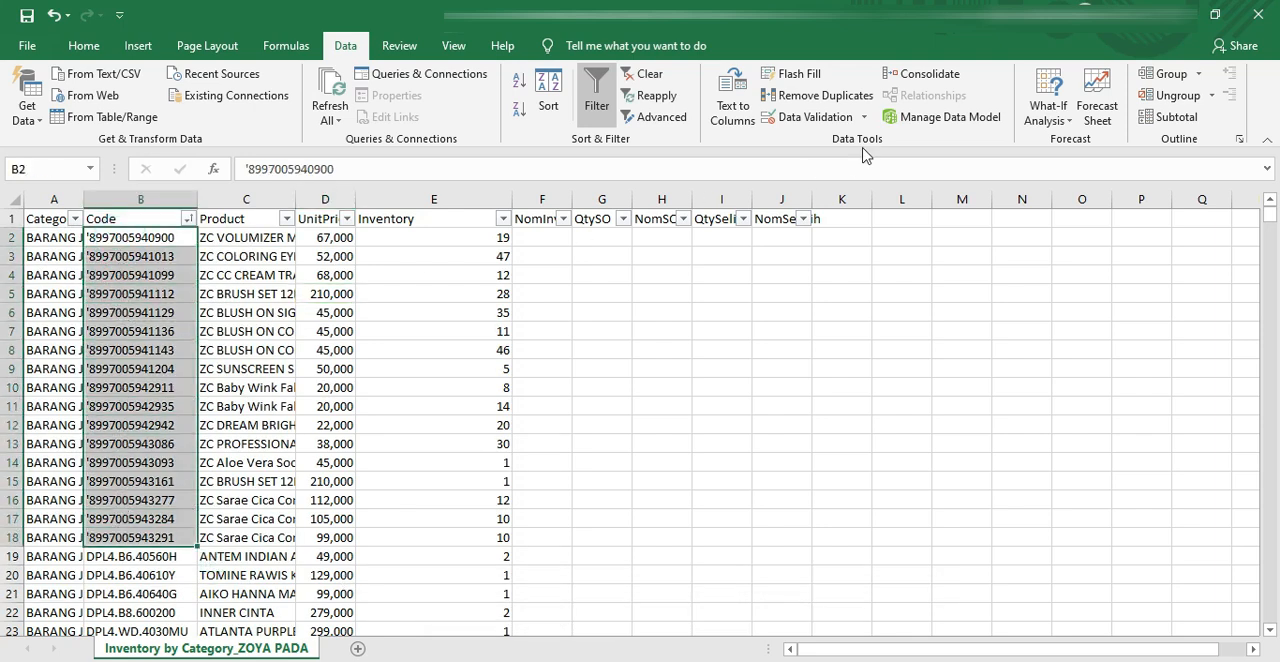
left_click(85, 47)
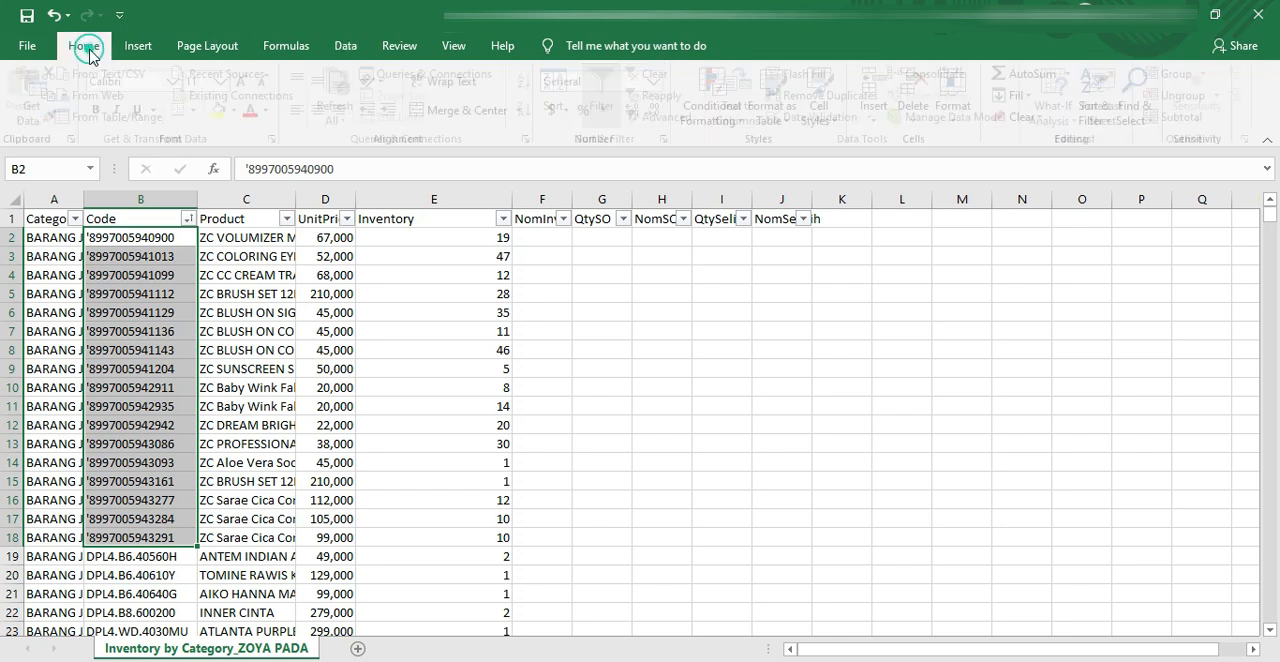
left_click(1143, 112)
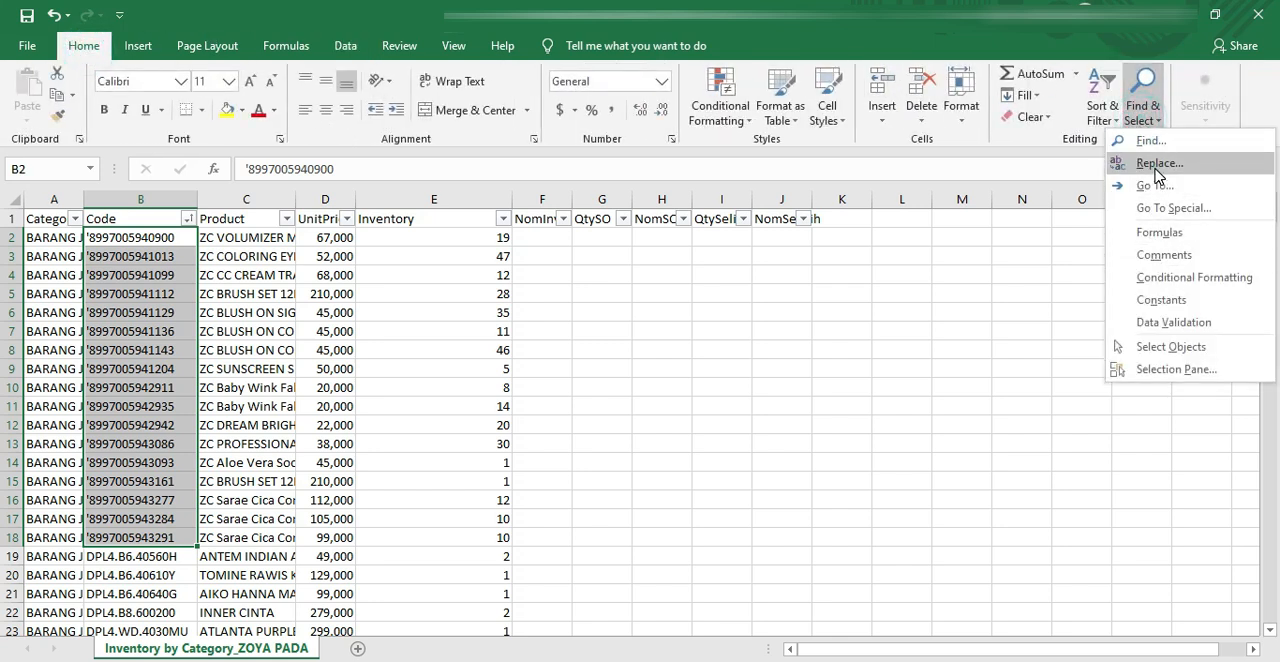
left_click(1152, 163)
left_click_drag(574, 492, 480, 495)
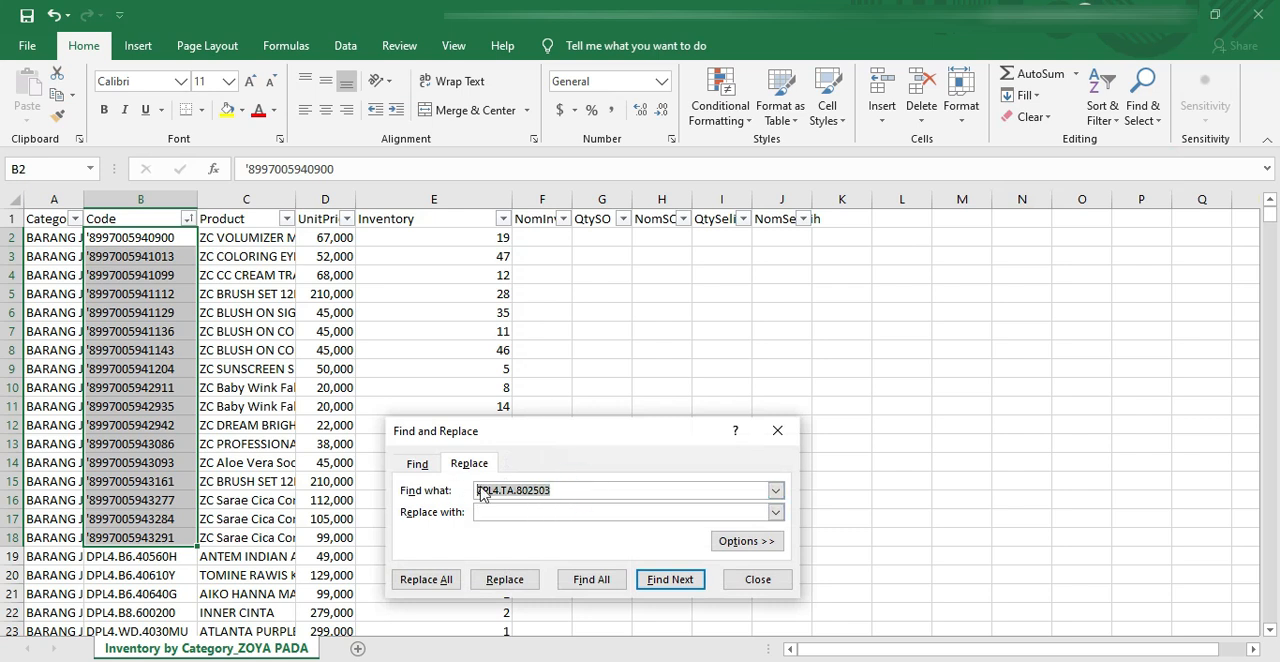
type("'")
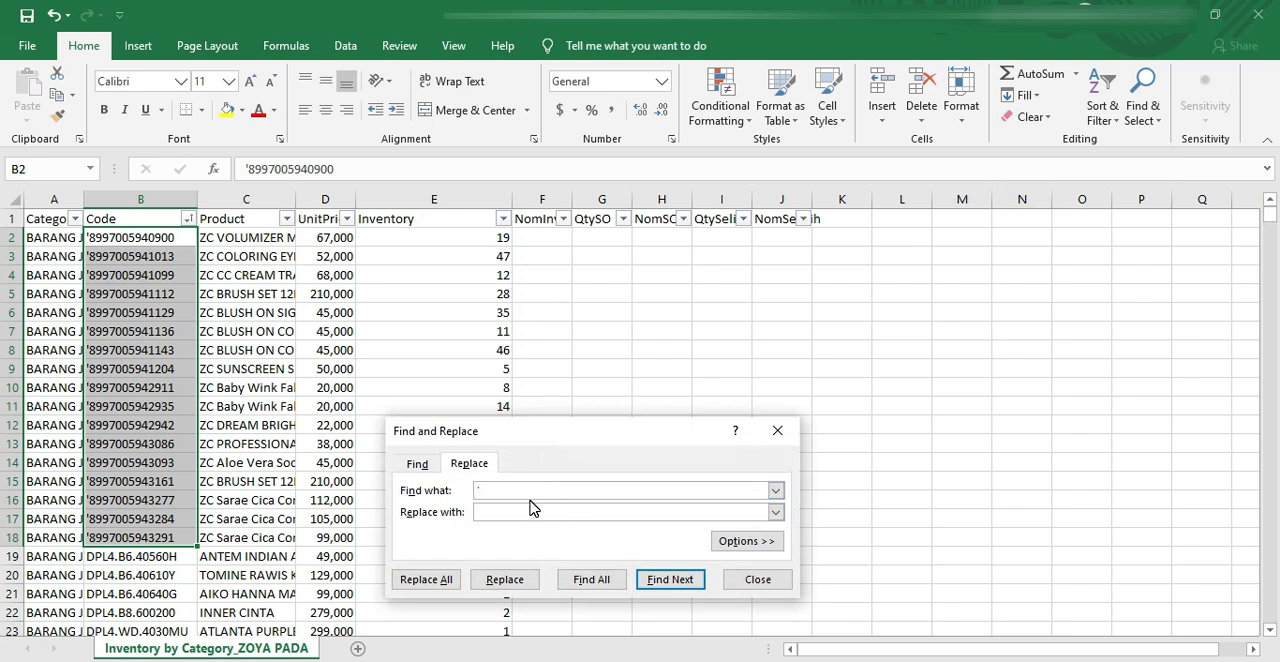
left_click_drag(538, 450, 488, 262)
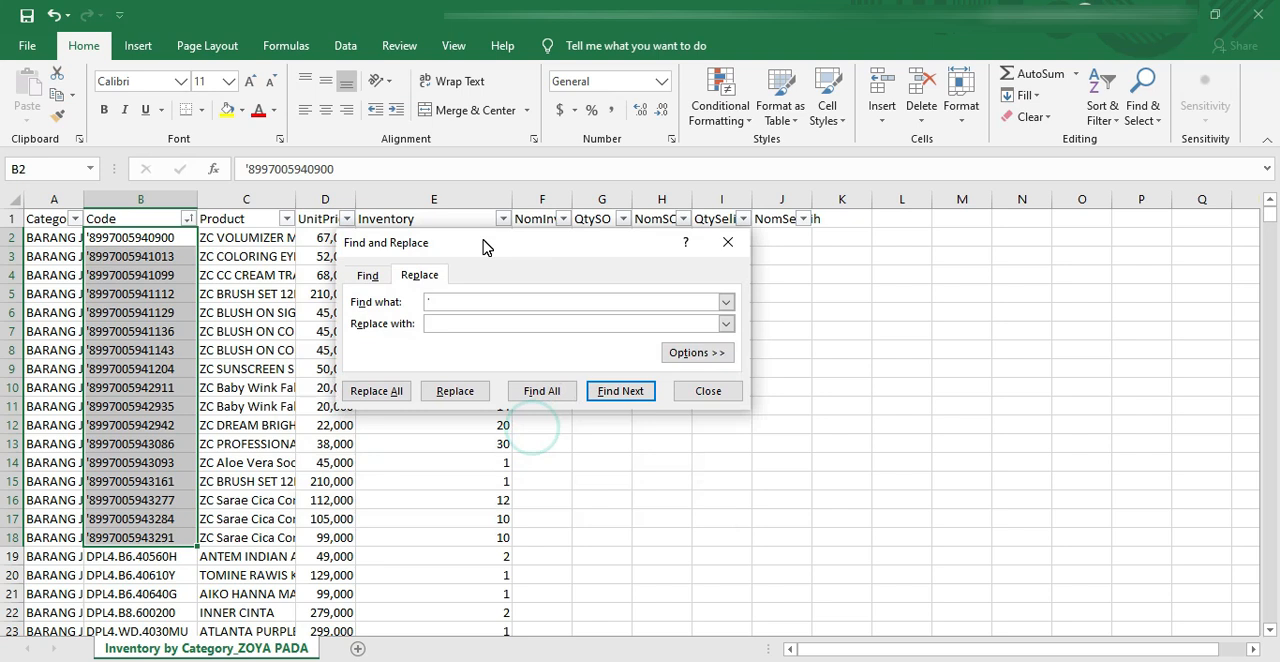
left_click(438, 323)
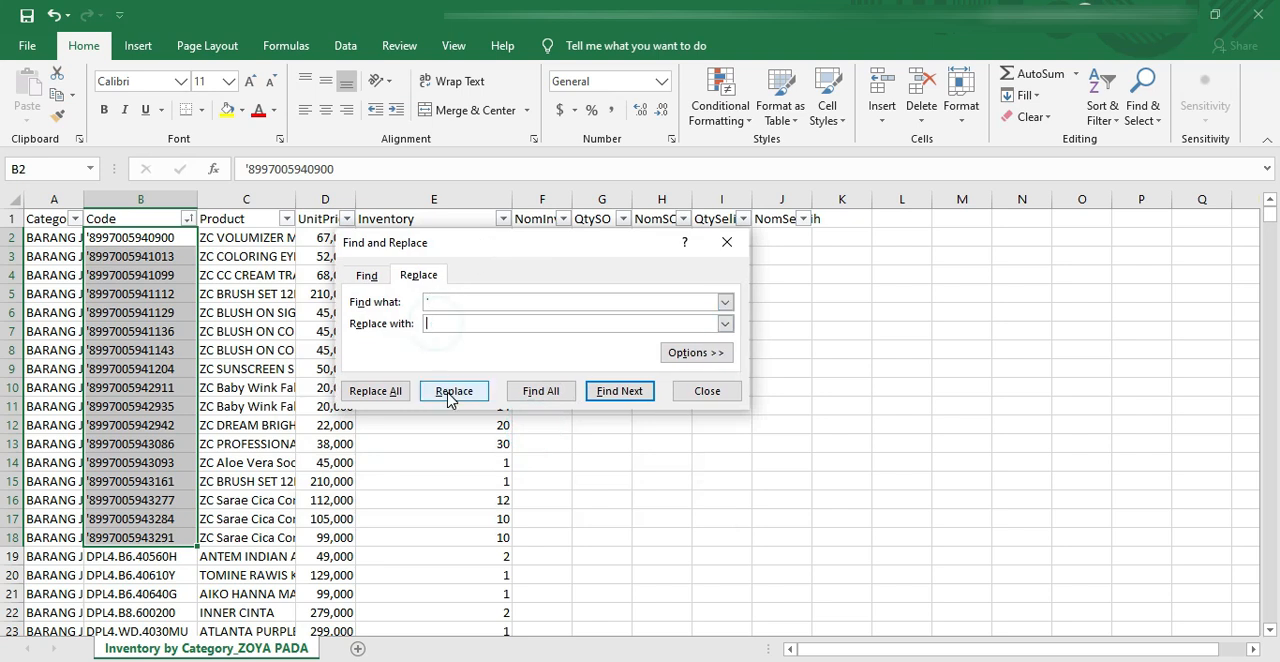
left_click(378, 393)
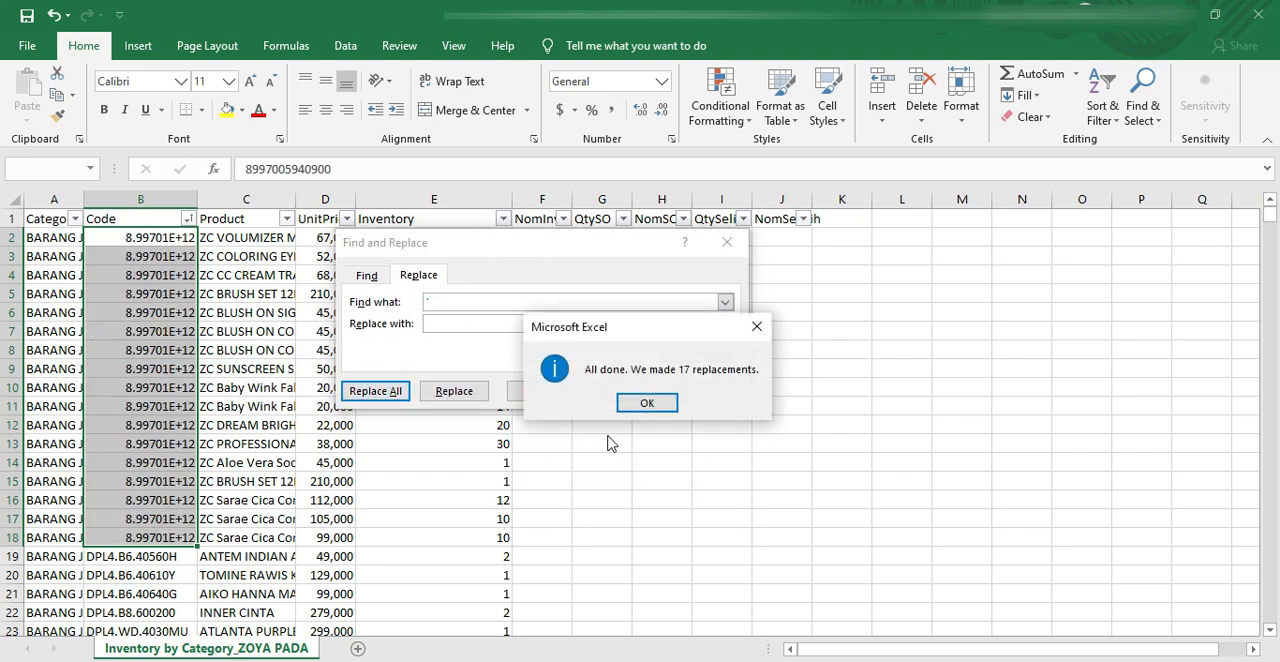
left_click(647, 403)
left_click(697, 400)
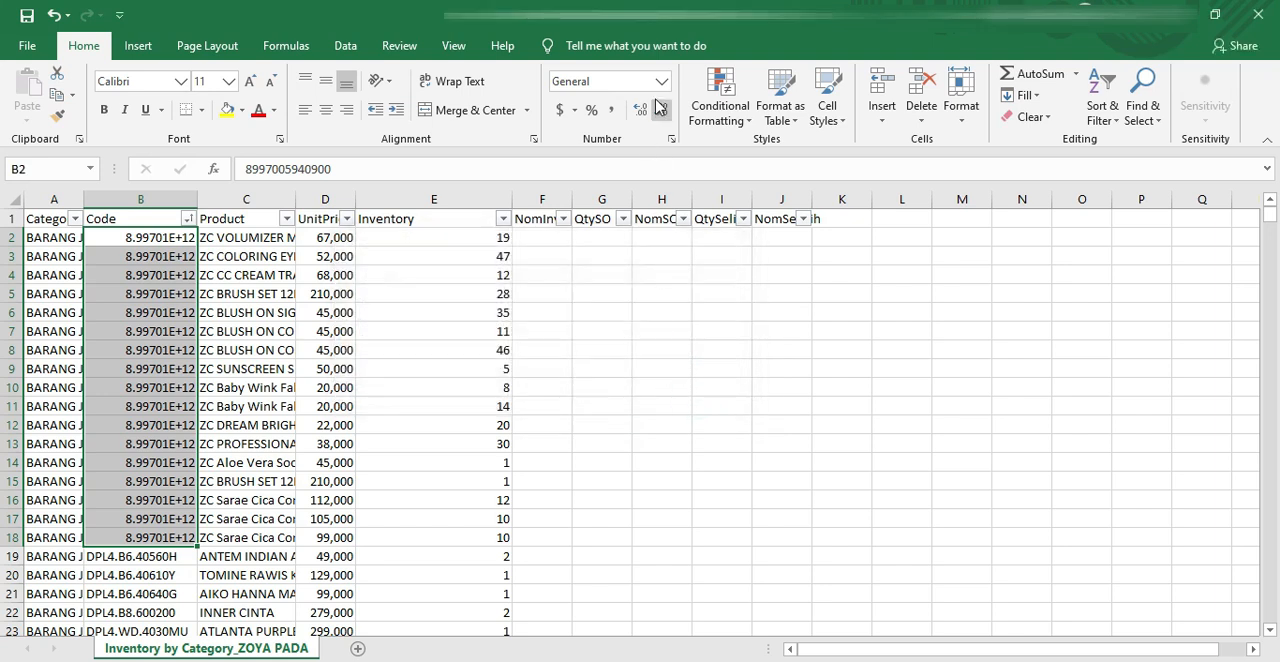
Step: Format the numeric codes in B2:B18 as Number without decimal places
left_click(661, 81)
left_click(630, 160)
left_click(661, 109)
left_click(661, 109)
left_click(378, 241)
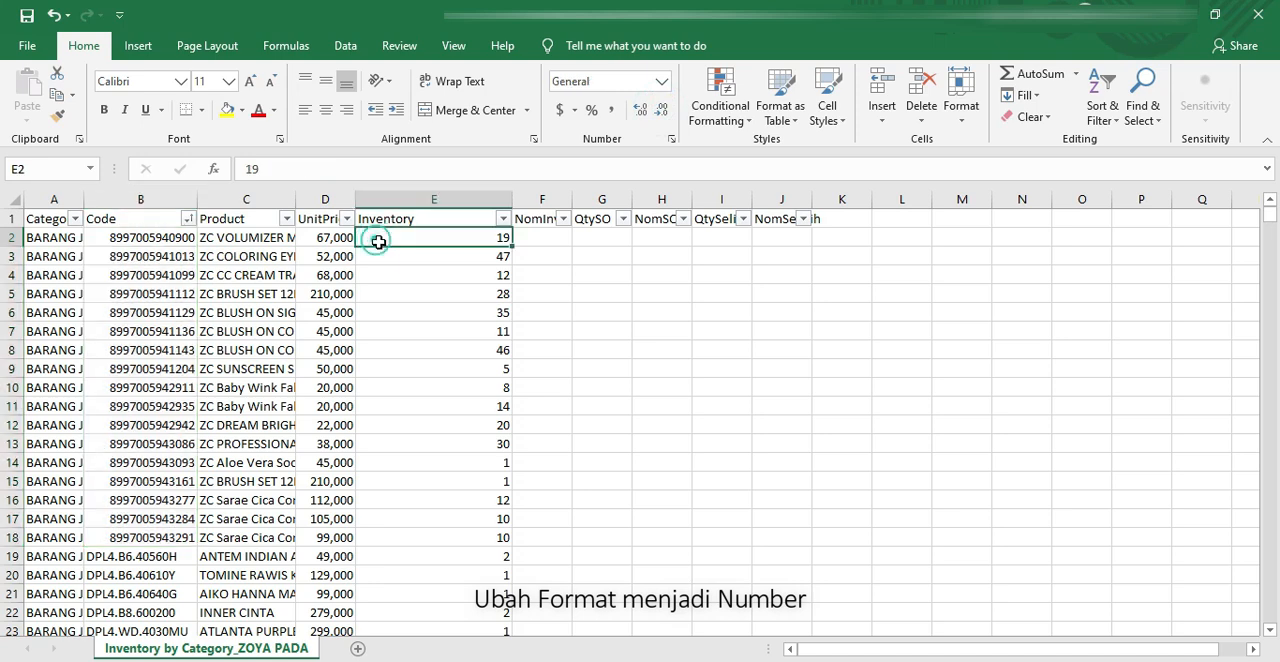
Step: Freeze the header row and columns A to C, using cell D2 as the freeze point
scroll(400, 272, "down", 6)
scroll(400, 272, "up", 6)
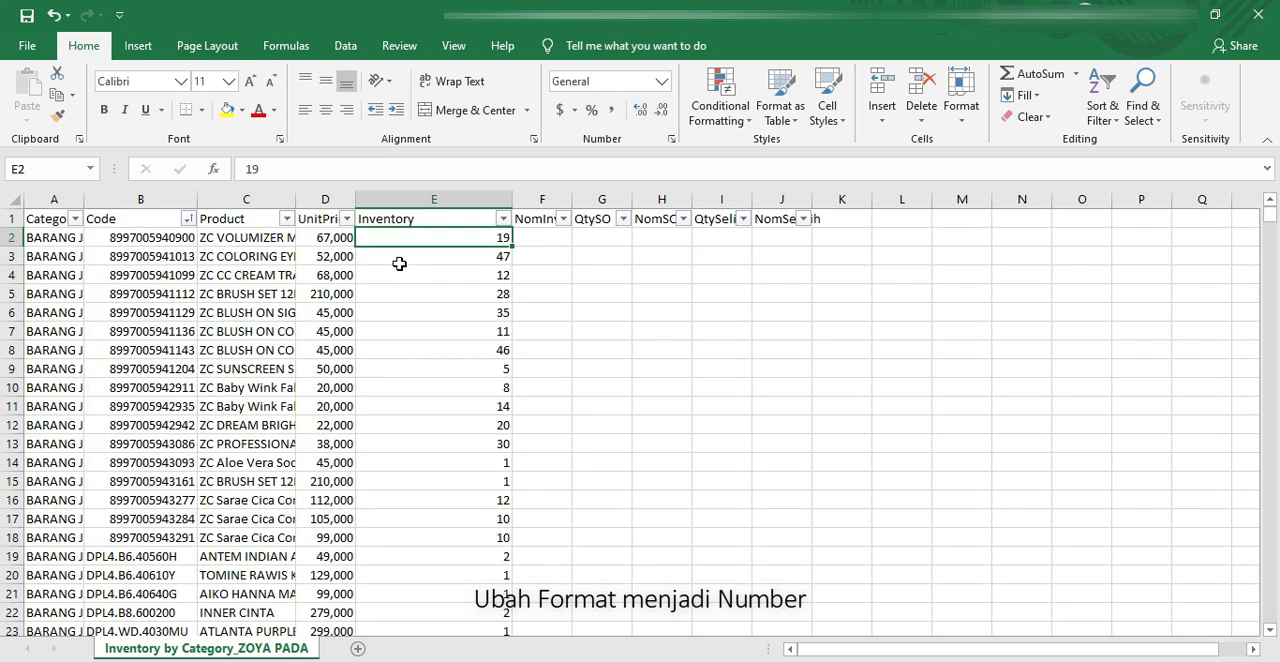
left_click(341, 240)
left_click(453, 45)
left_click(625, 124)
left_click(660, 140)
left_click(414, 241)
scroll(419, 242, "down", 5)
scroll(419, 242, "up", 5)
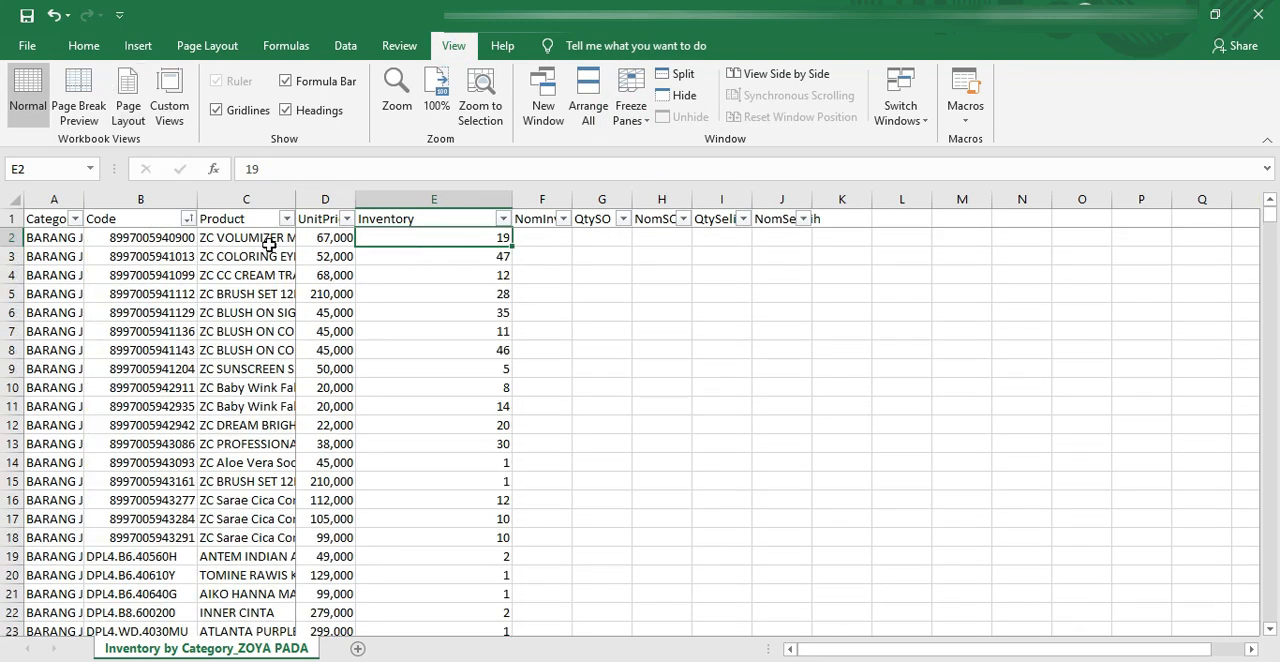
Step: Switch to the OPNAME ZOYA.xlsx workbook and check the locator entries at the start of the scan form
left_click(280, 660)
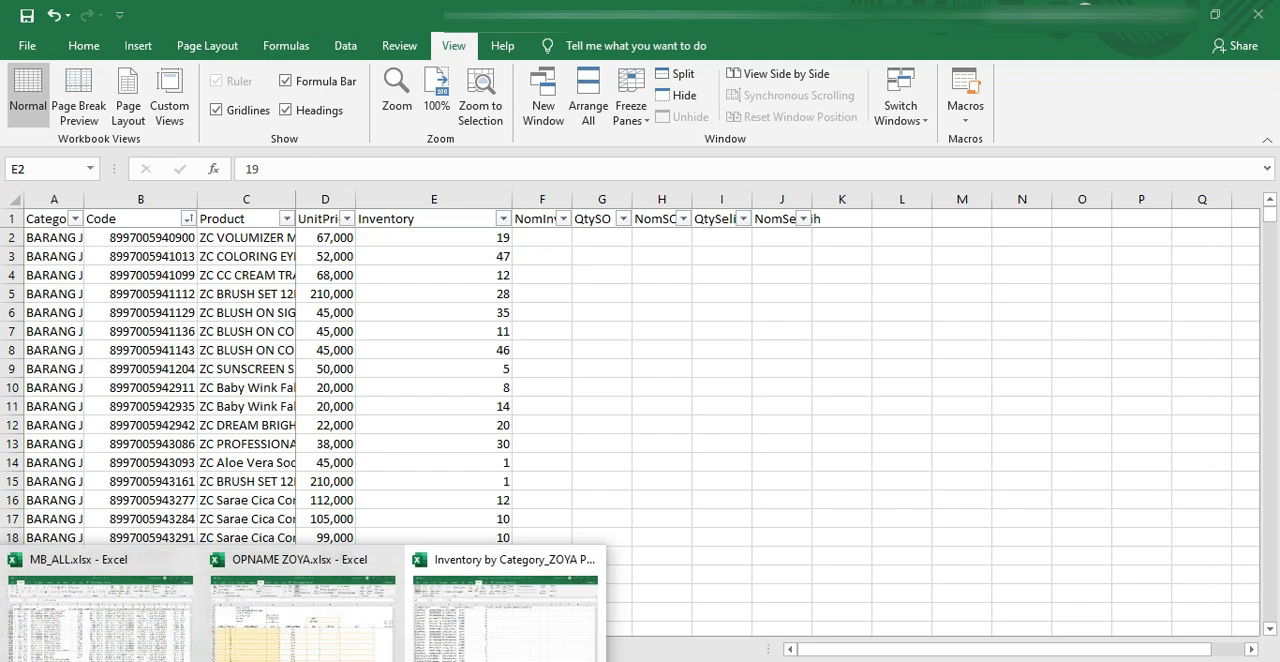
left_click(301, 622)
left_click_drag(135, 371, 140, 410)
left_click(214, 392)
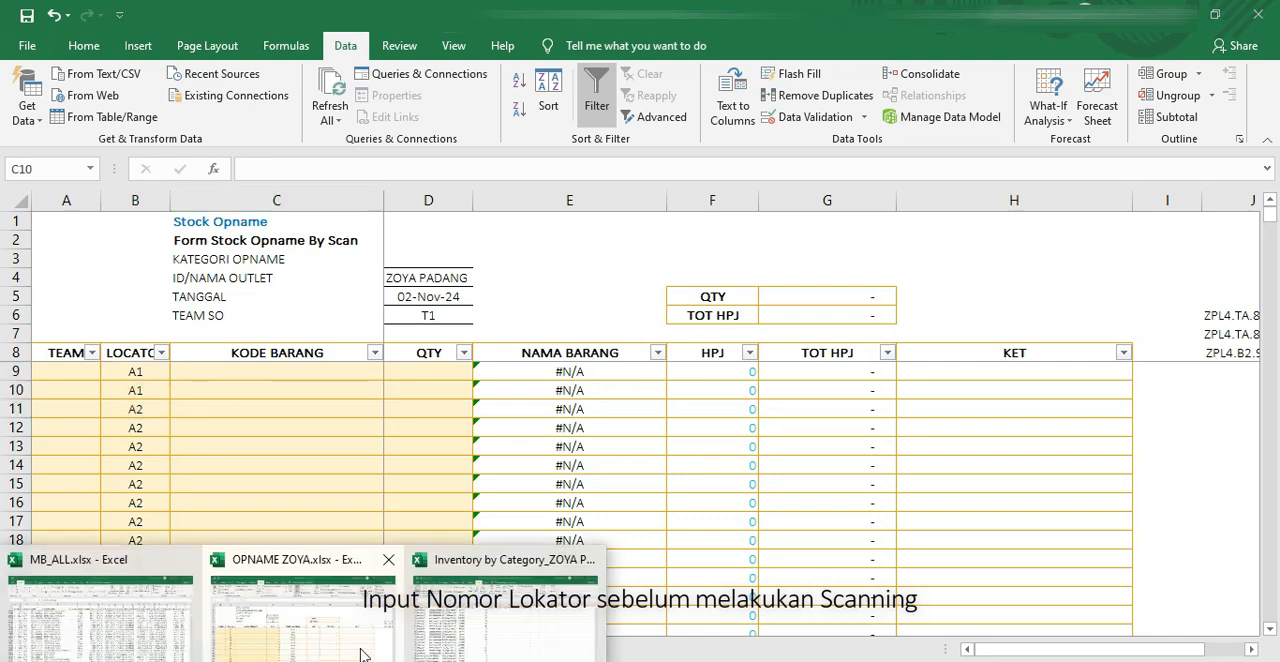
Step: Return to the Inventory by Category workbook and copy all item codes from B2 down to B1226
left_click(490, 612)
left_click(183, 237)
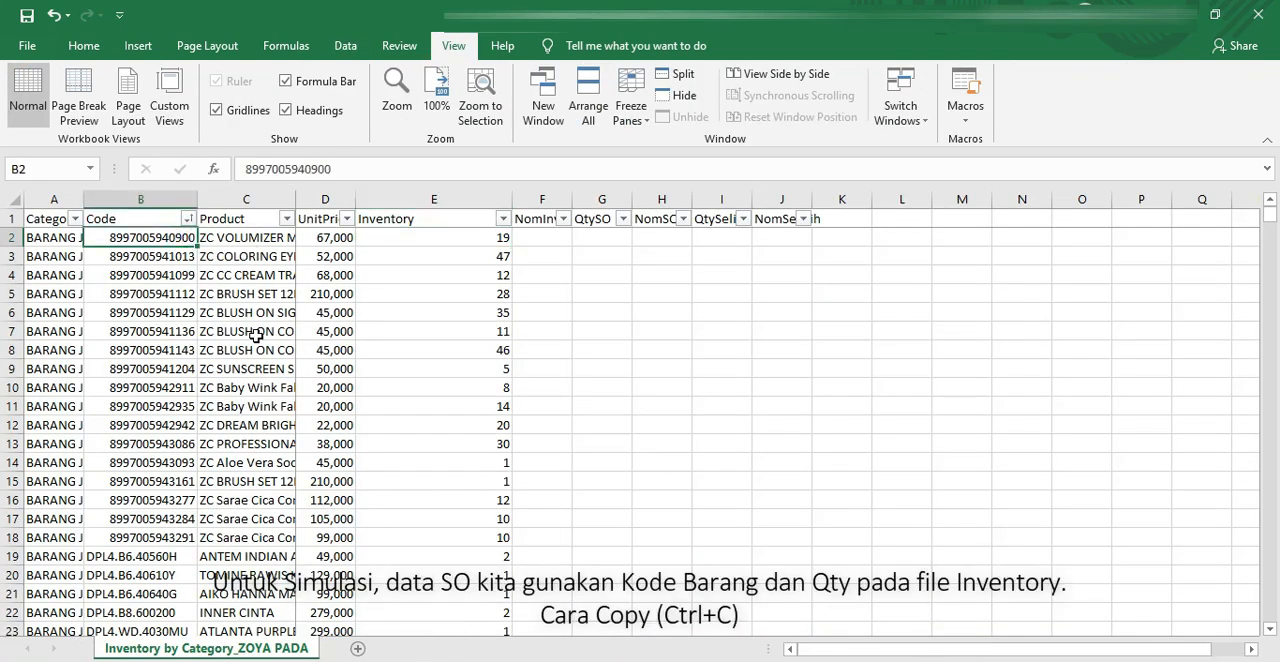
key("ctrl+shift+Down")
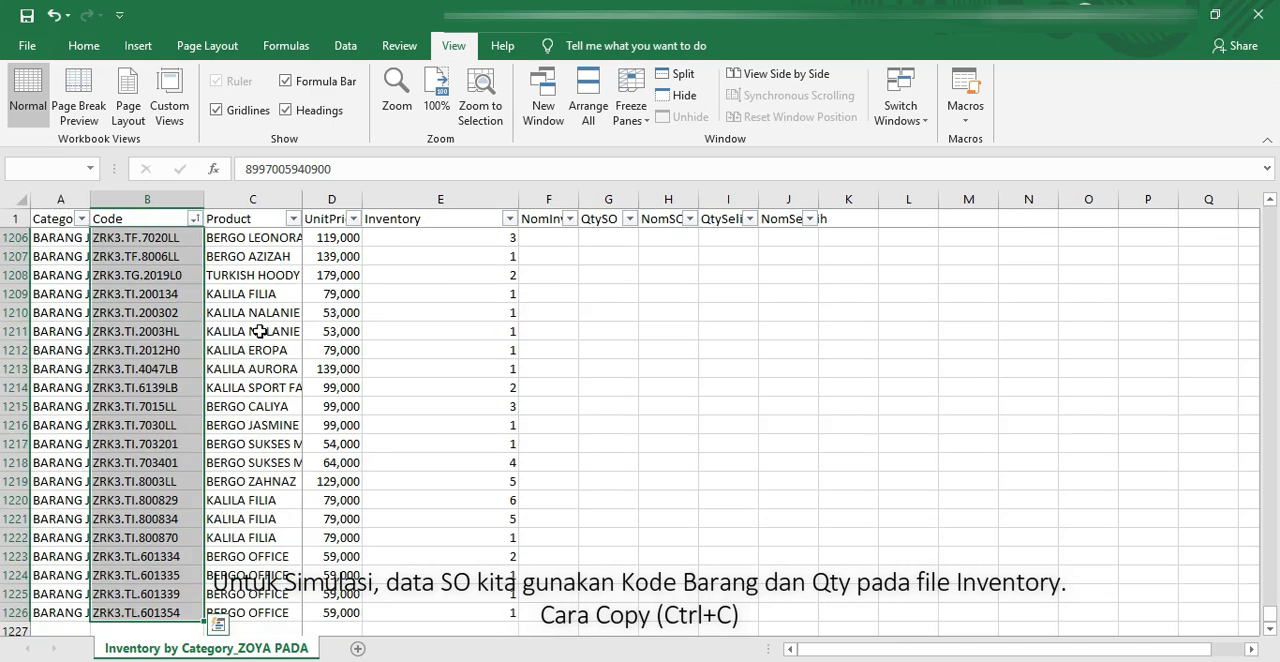
key("ctrl+c")
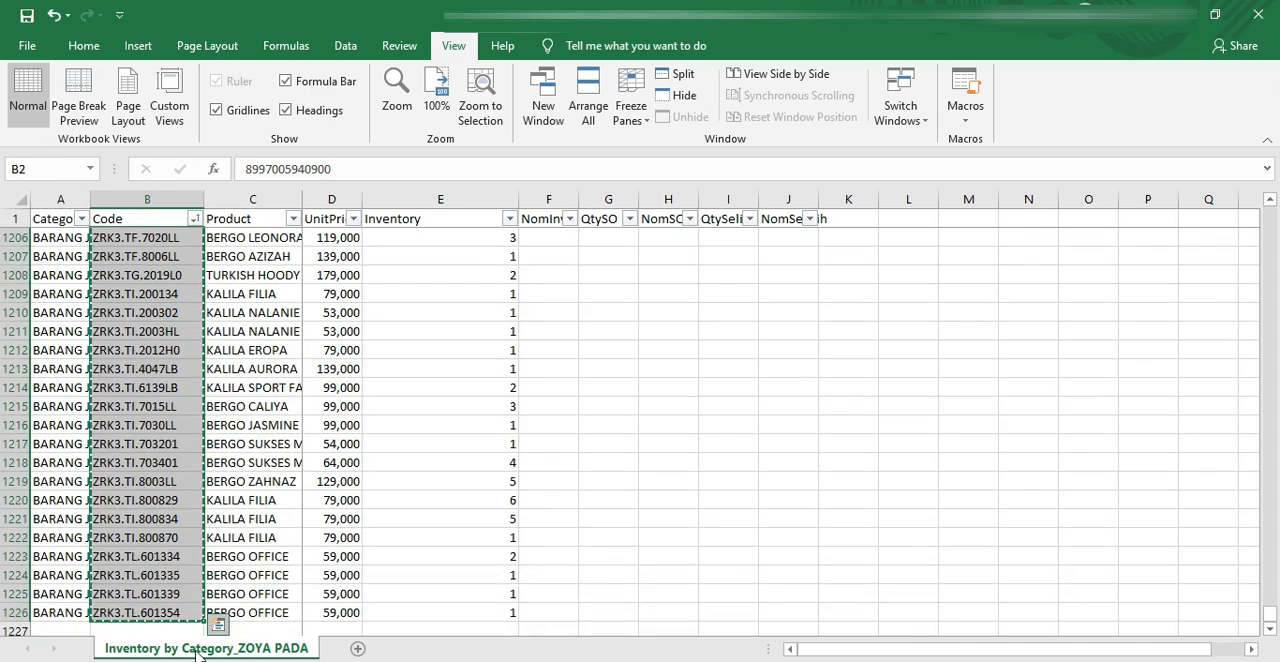
Step: Switch to the OPNAME ZOYA.xlsx form and paste the copied item codes as values into KODE BARANG starting at C11
left_click(309, 606)
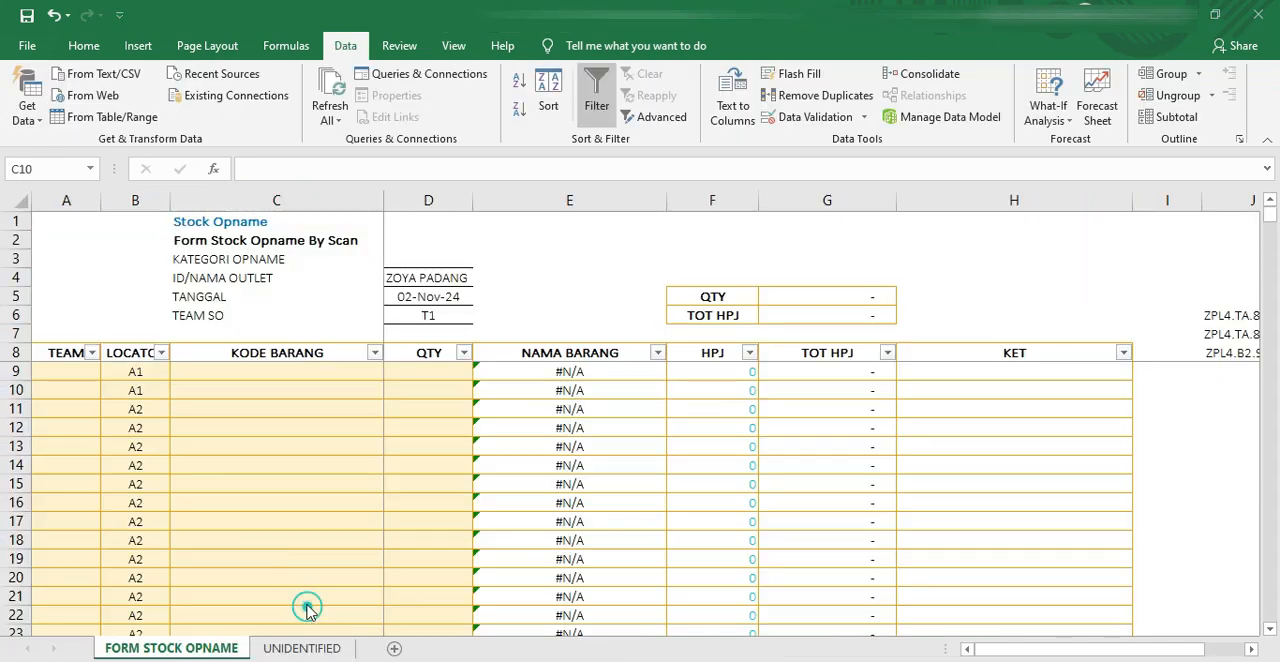
left_click(203, 411)
right_click(203, 411)
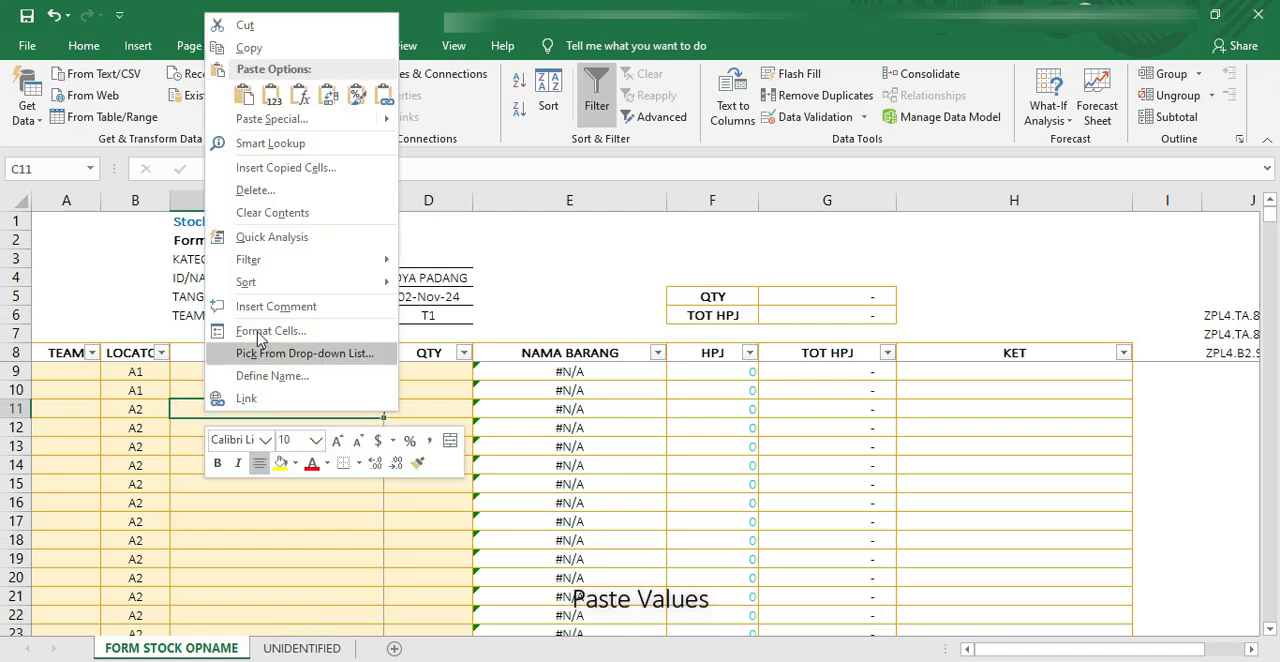
left_click(275, 95)
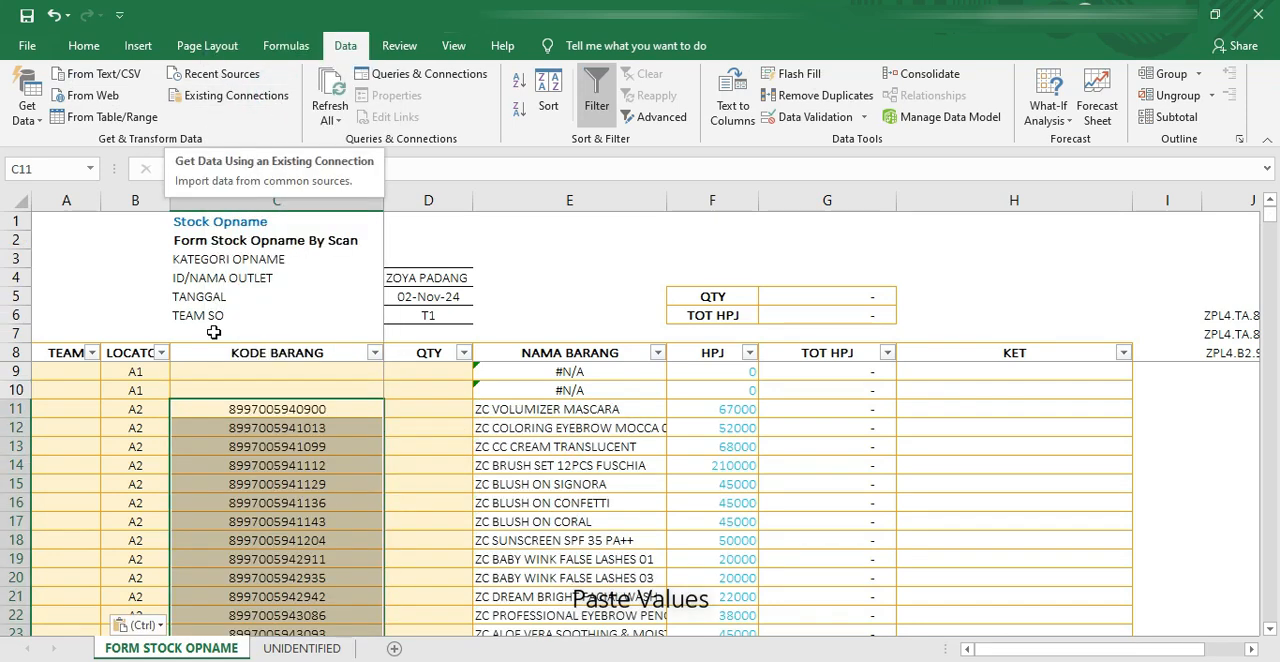
Step: Return to the Inventory by Category workbook and copy all Inventory quantities from E2 down to E1226
left_click(503, 600)
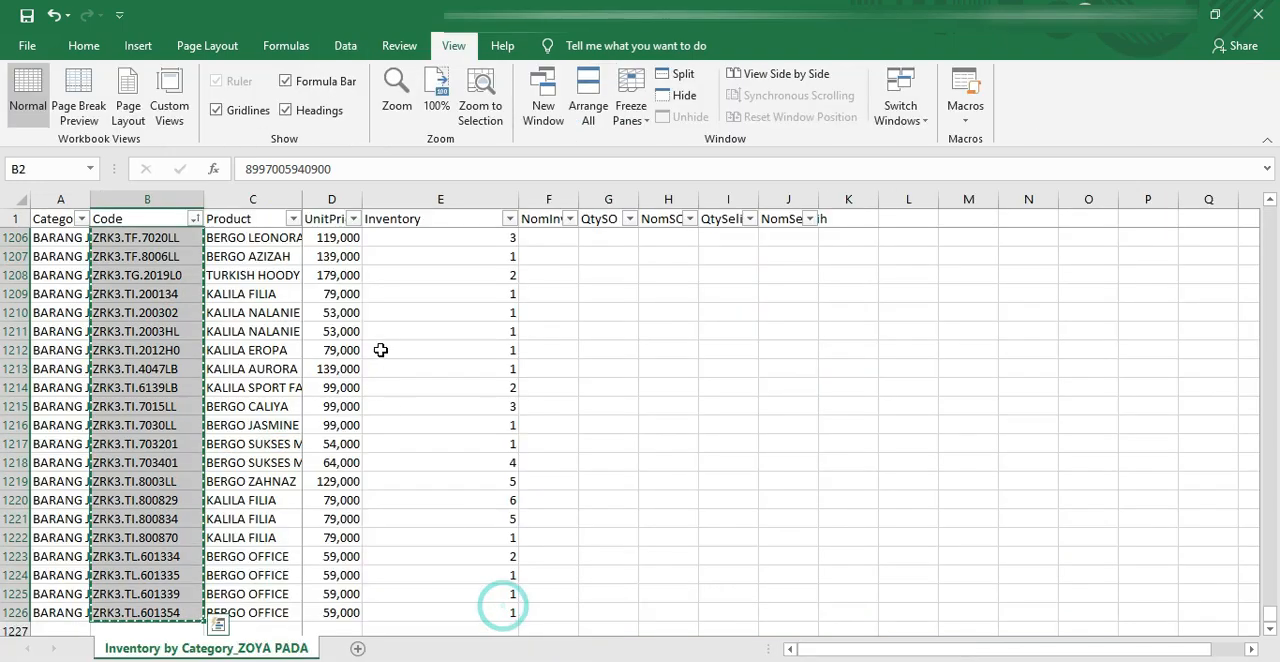
left_click(441, 224)
key("Down")
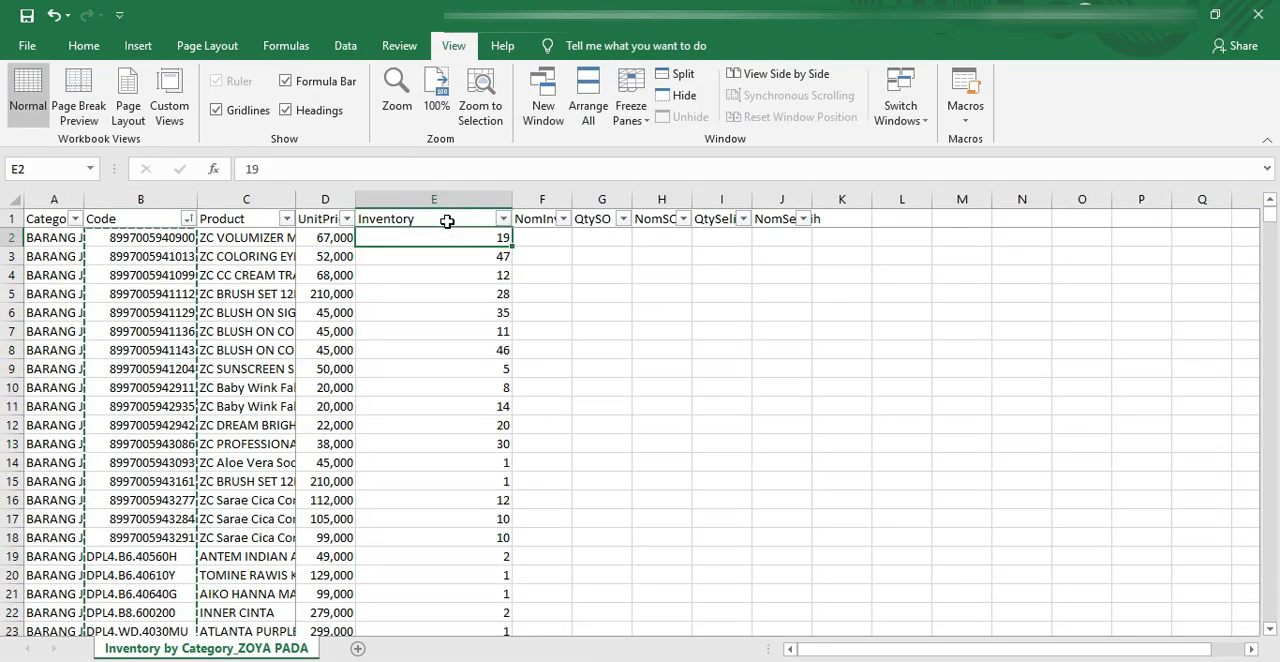
key("ctrl+shift+Down")
key("ctrl+c")
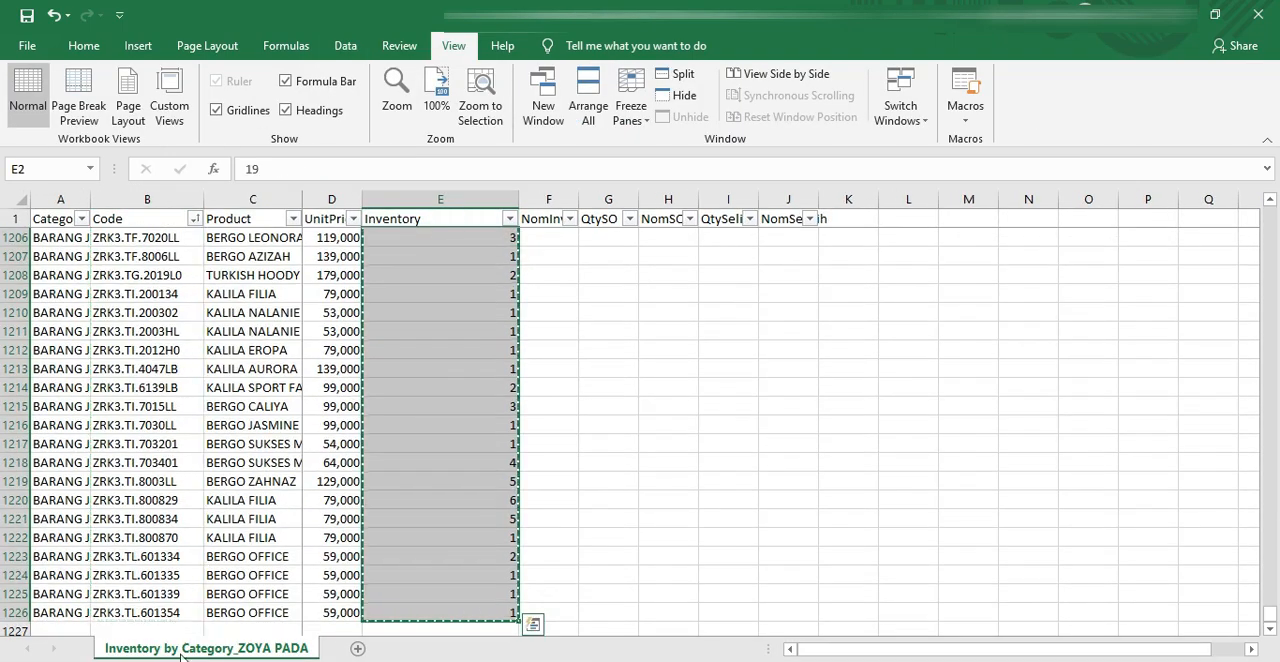
Step: Paste the copied quantities as values into the QTY column of the opname form starting at D11
left_click(294, 608)
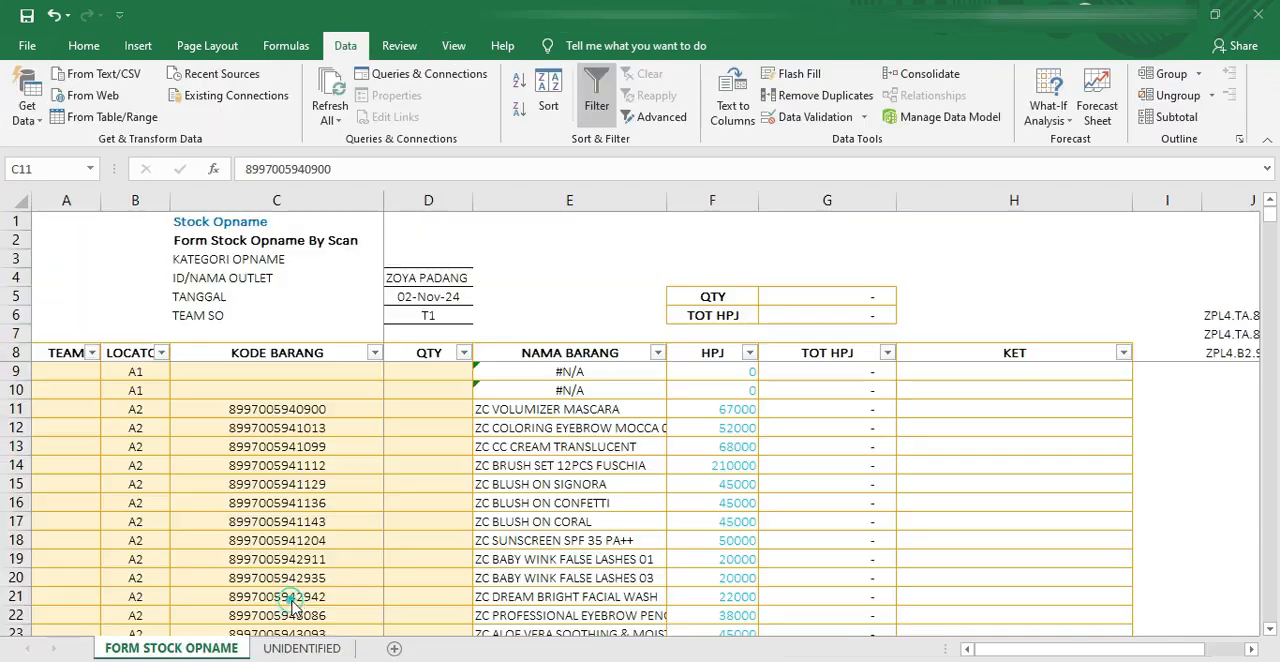
left_click(431, 407)
right_click(431, 407)
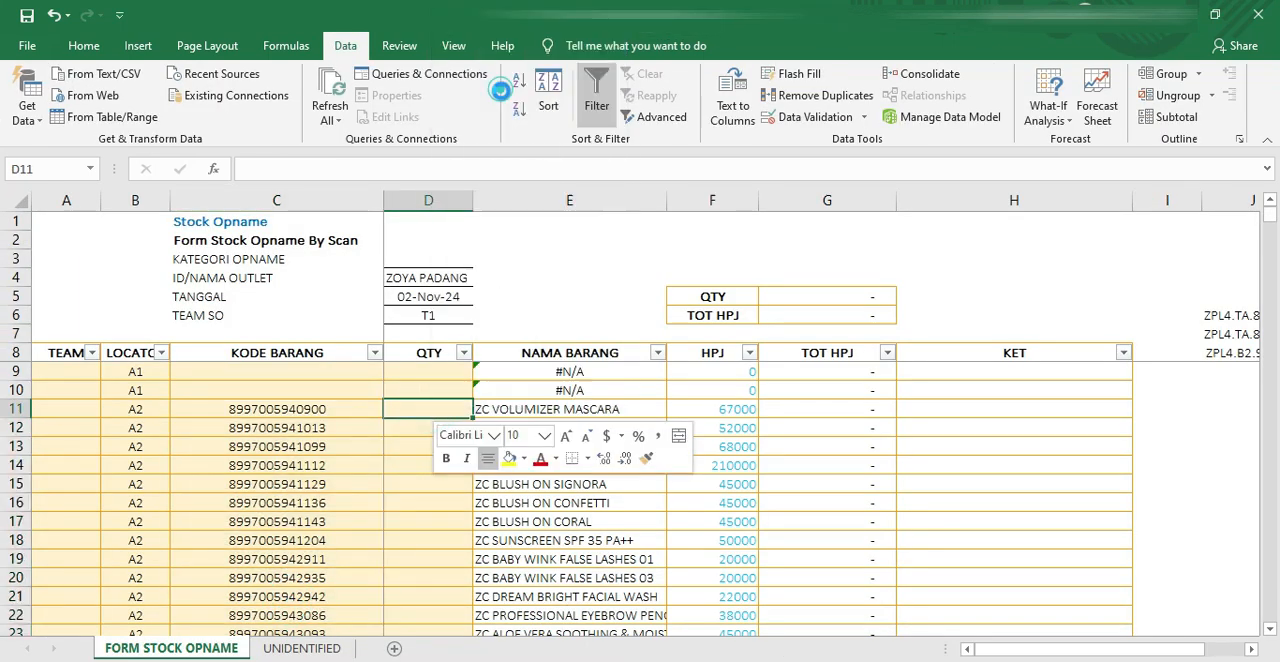
left_click(503, 97)
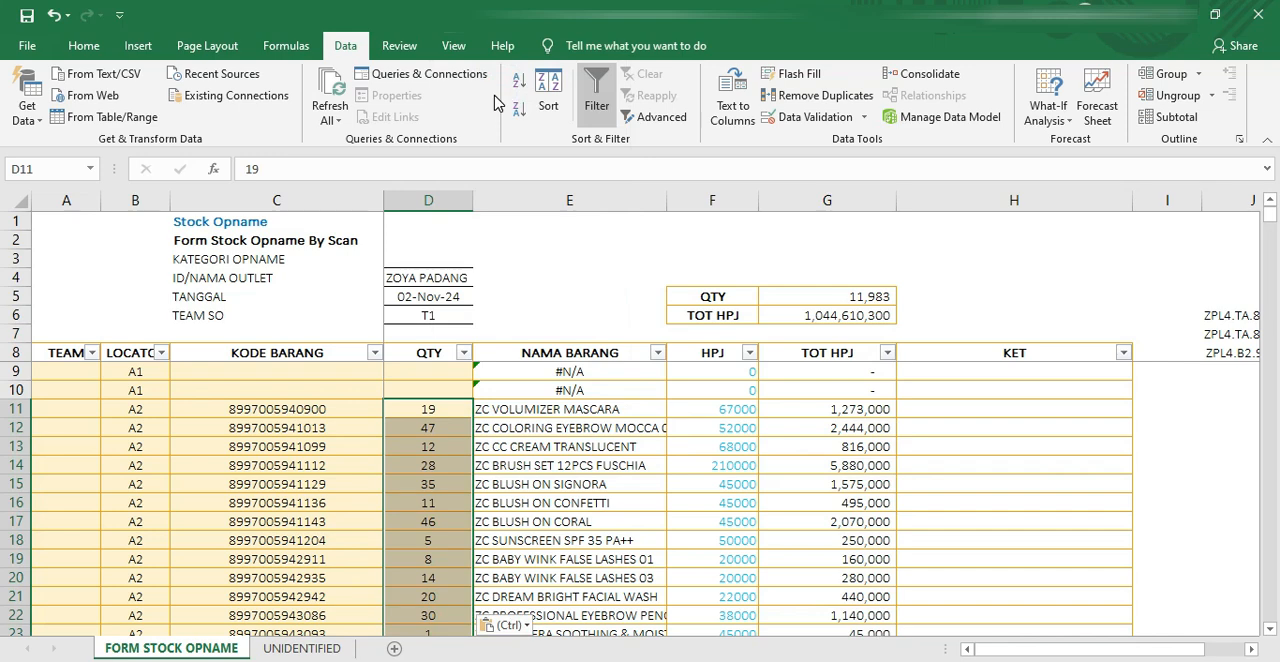
Step: Check the pasted codes and quantities from the first data row to the last filled row and back
left_click(328, 408)
scroll(334, 408, "down", 5)
scroll(345, 425, "up", 5)
left_click(298, 442)
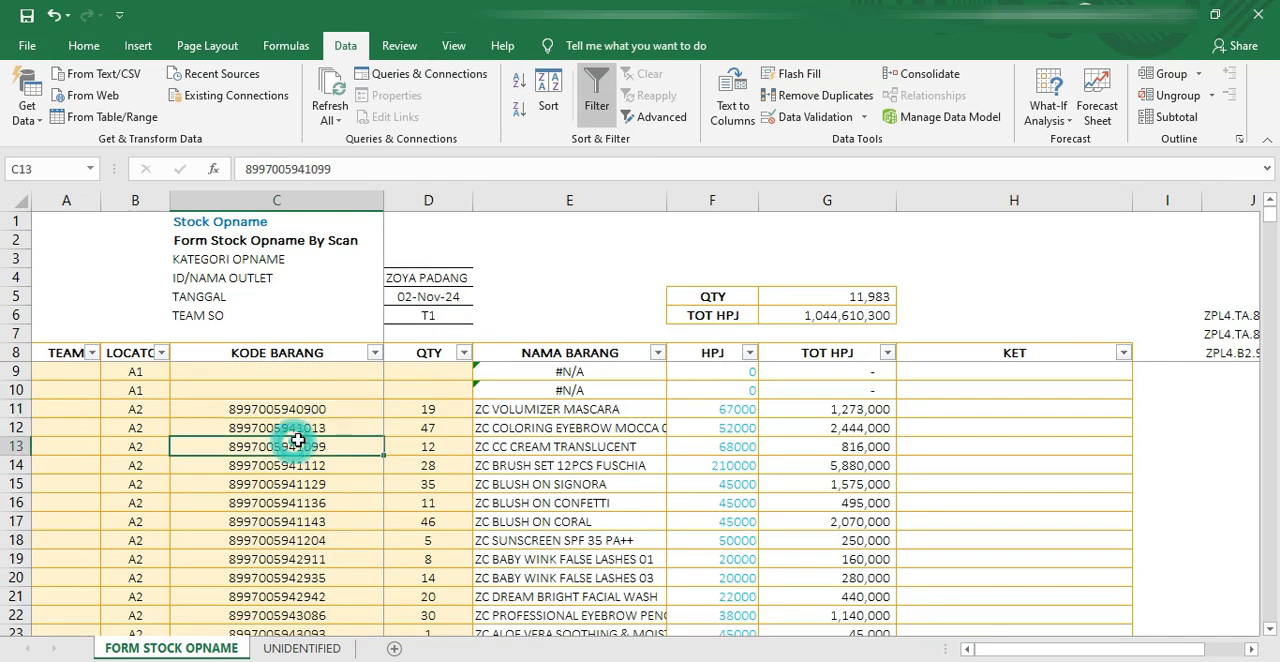
key("ctrl+Down")
key("Down")
key("Down")
key("Down")
key("Down")
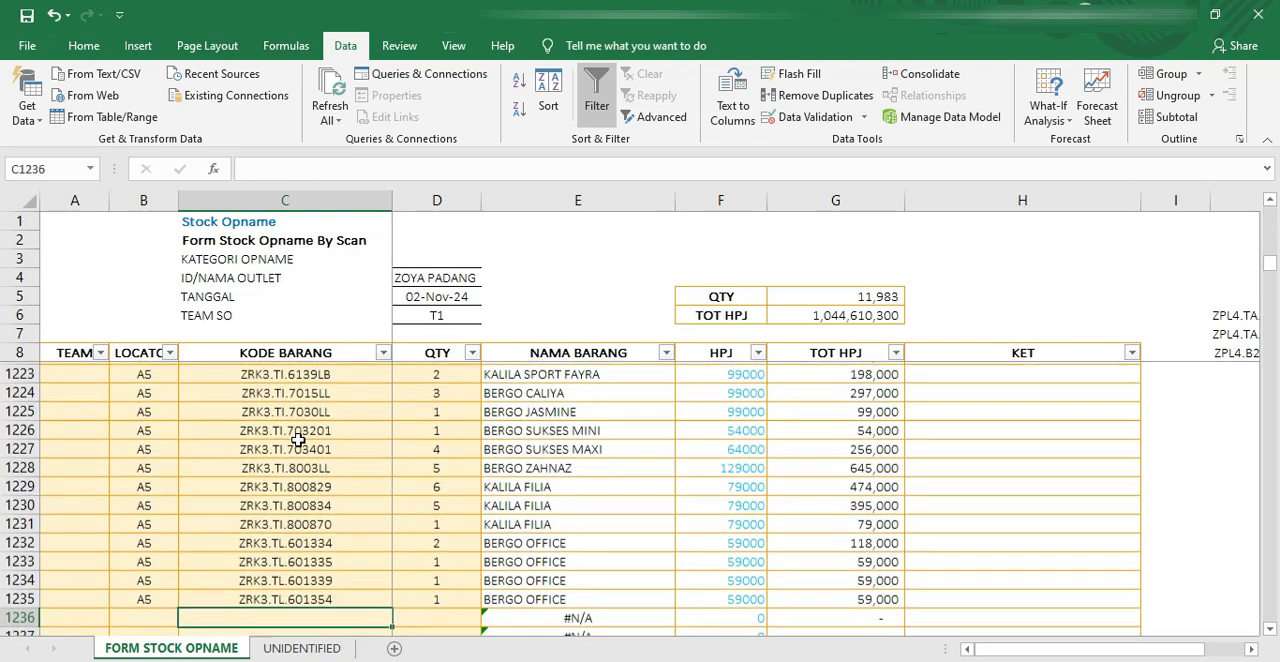
key("ctrl+Up")
key("ctrl+Up")
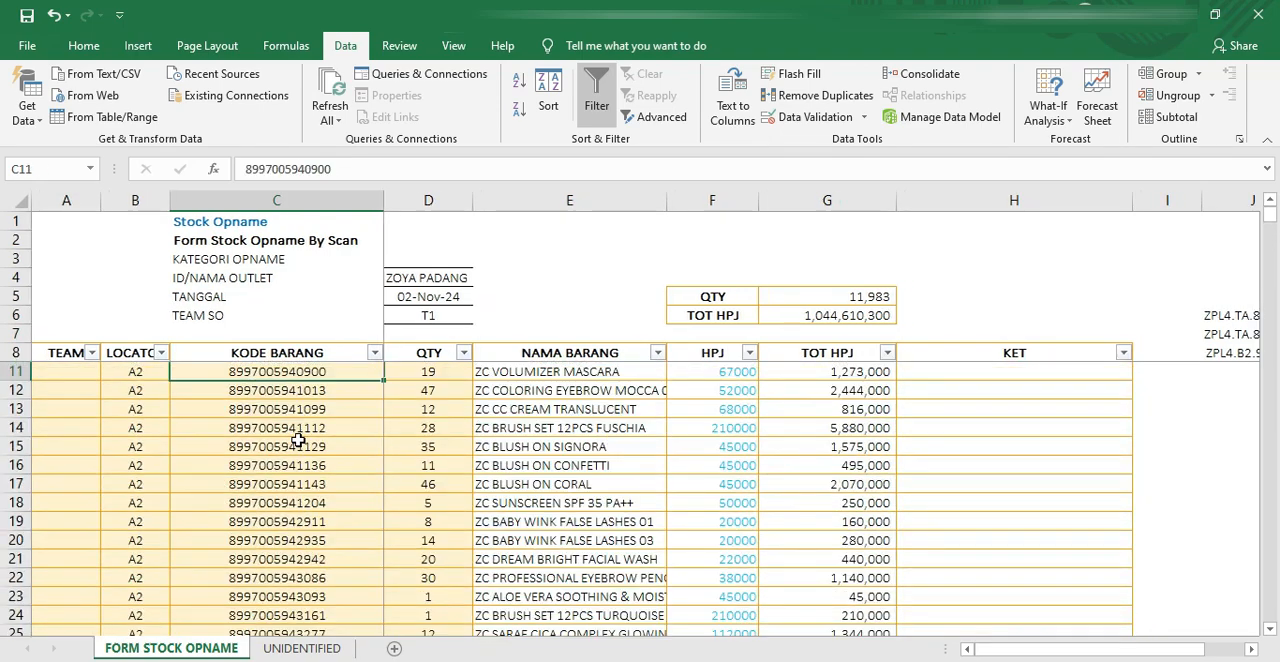
key("Up")
key("Up")
key("Up")
key("Up")
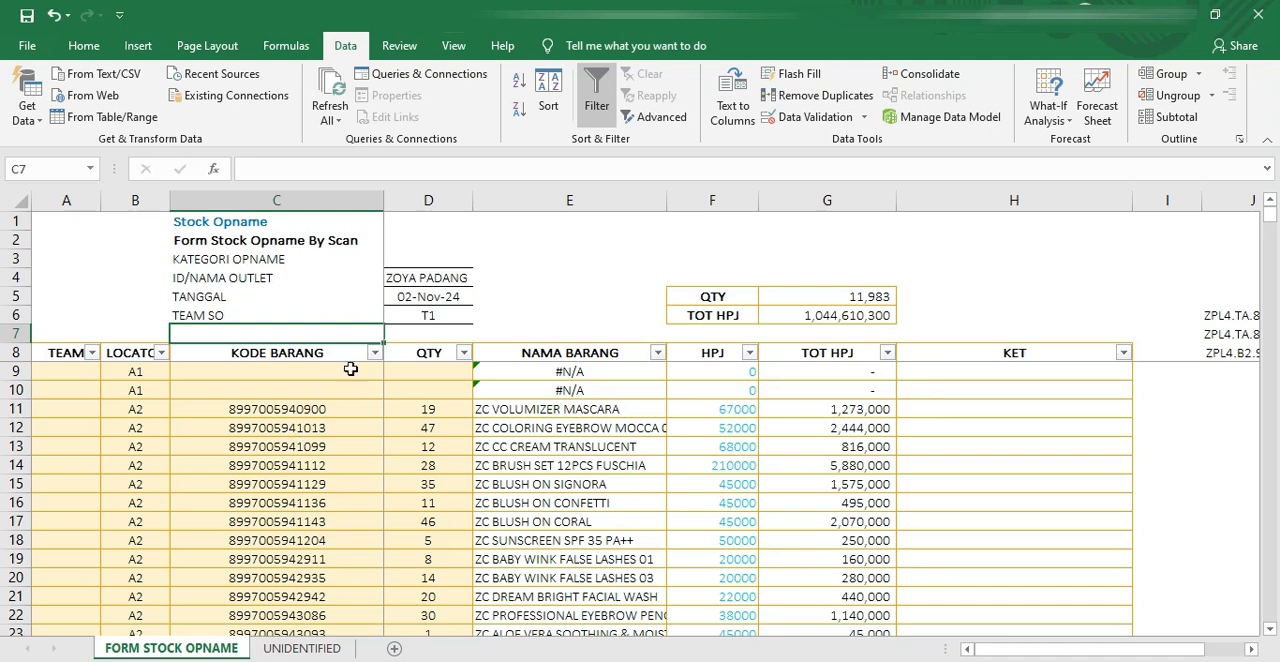
Step: Narrow the KET column and copy the two codes in J6:J7 as values into C9:C10
left_click_drag(1137, 188, 983, 208)
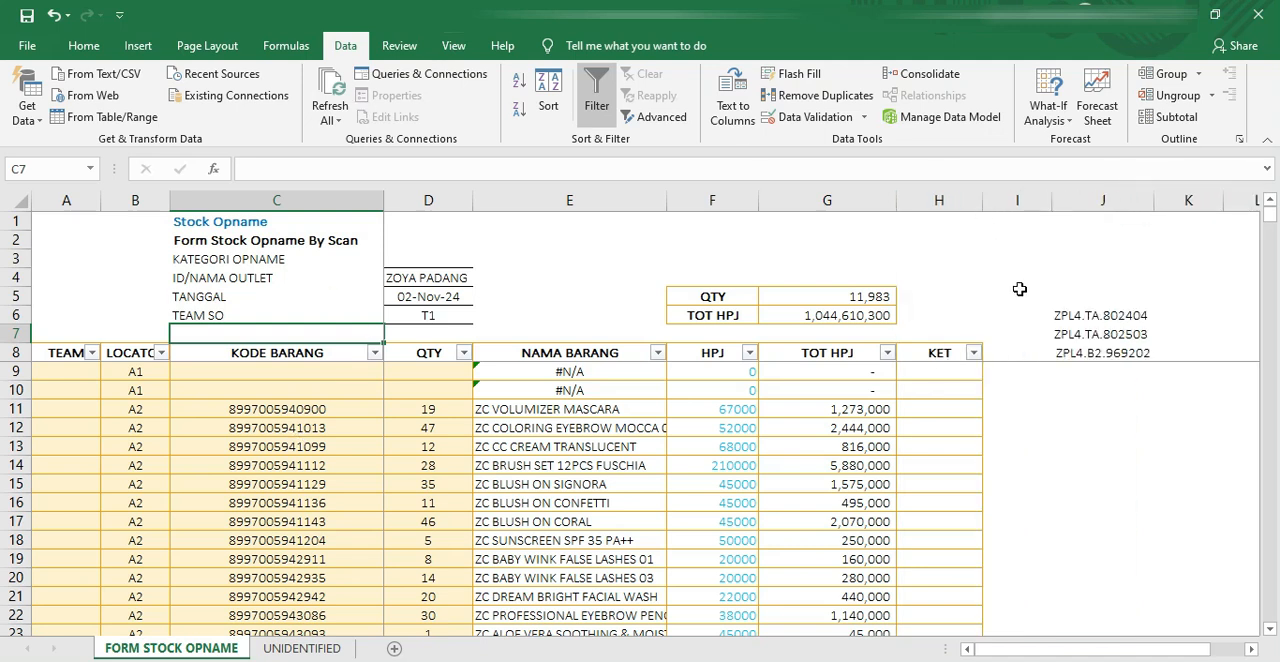
left_click(247, 382)
left_click_drag(1080, 318, 1079, 339)
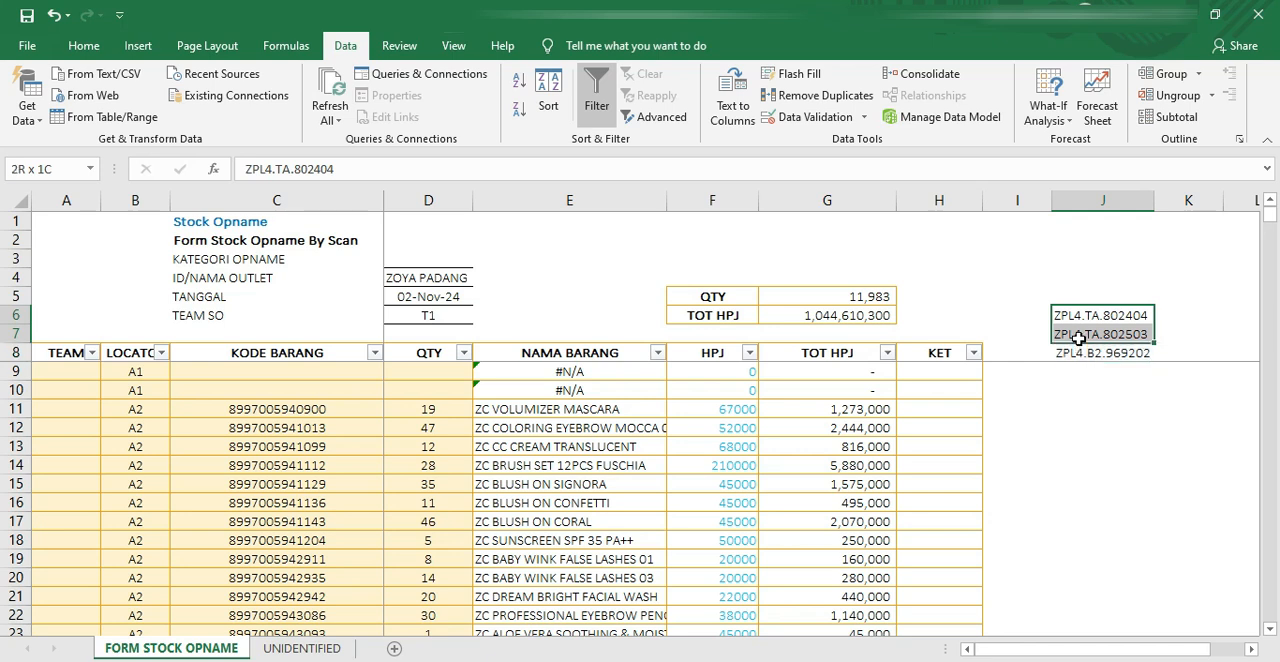
left_click(83, 45)
left_click(57, 92)
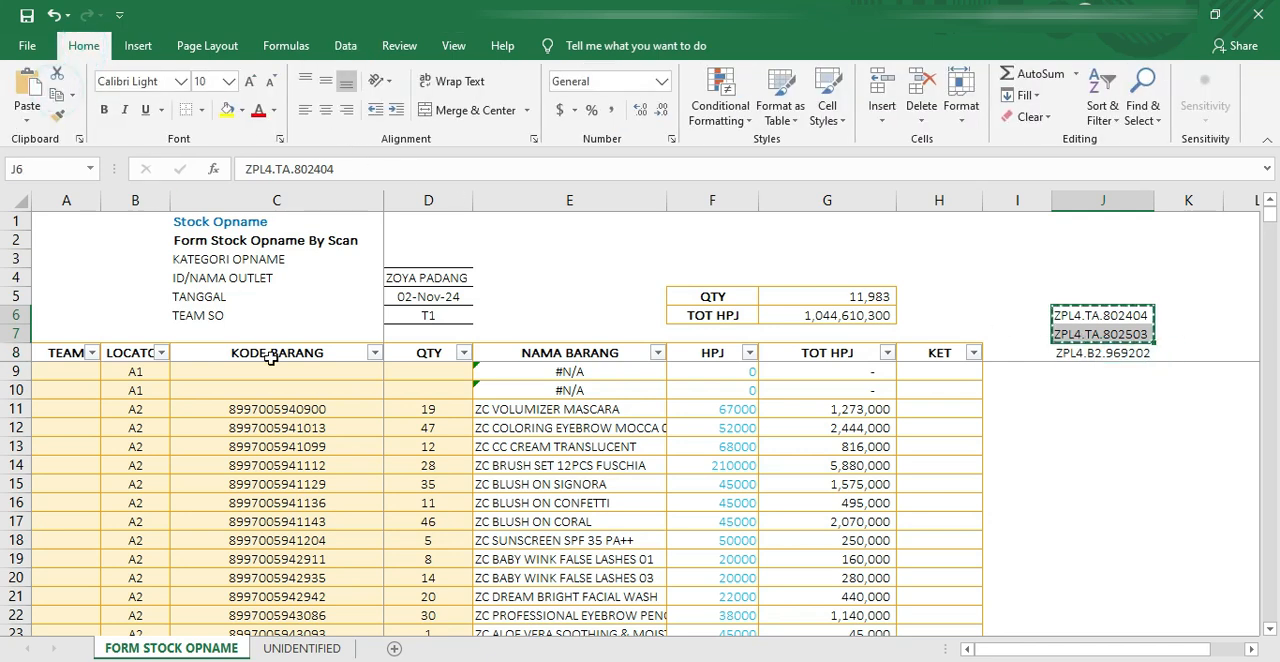
left_click(252, 368)
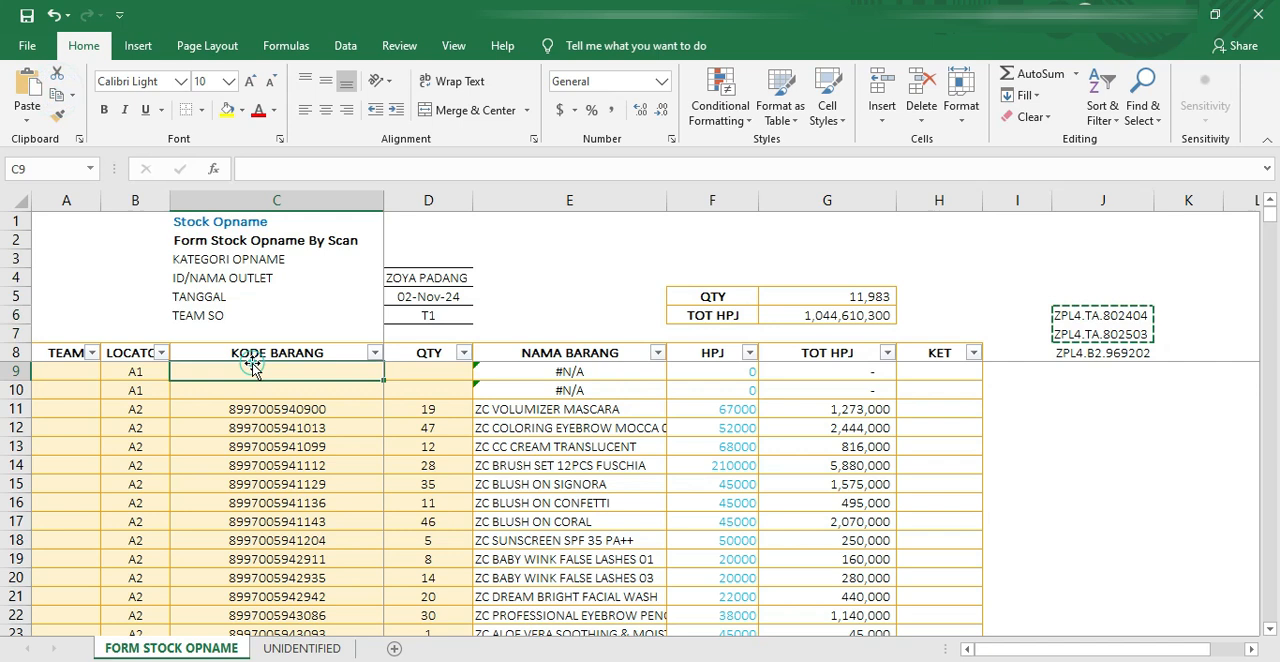
left_click(27, 119)
left_click(28, 245)
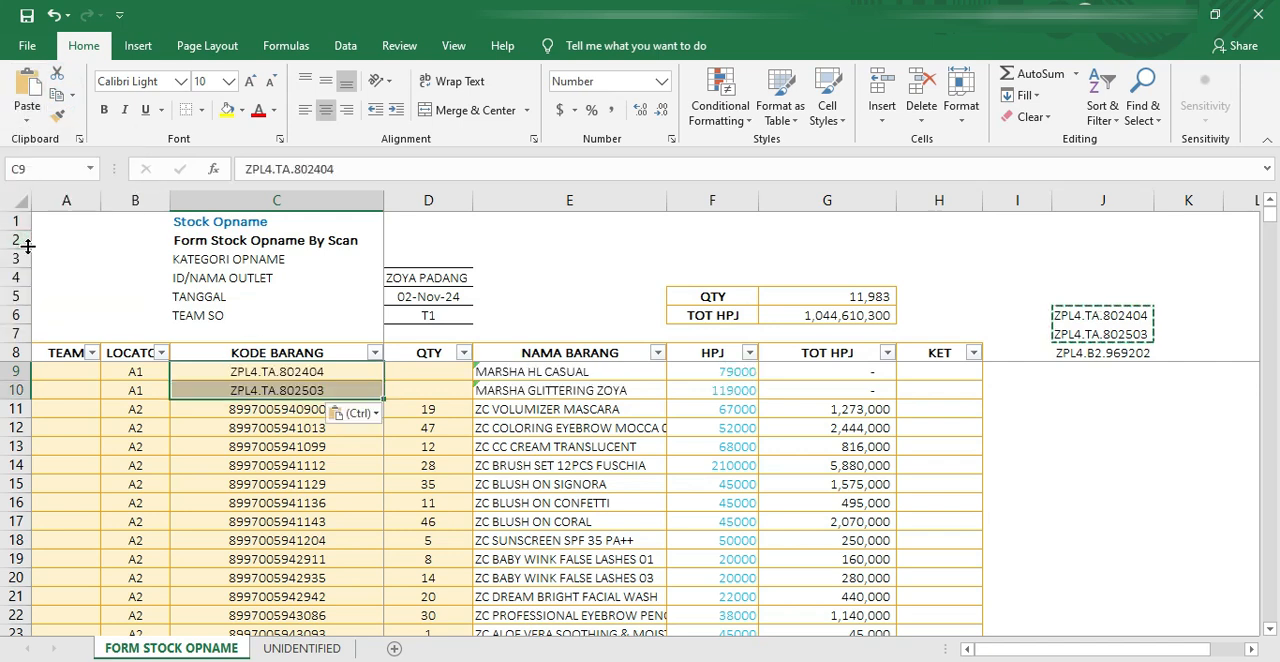
Step: Enter quantities of 100 in D9 and 1 in D10 for the two A1 items
left_click(445, 371)
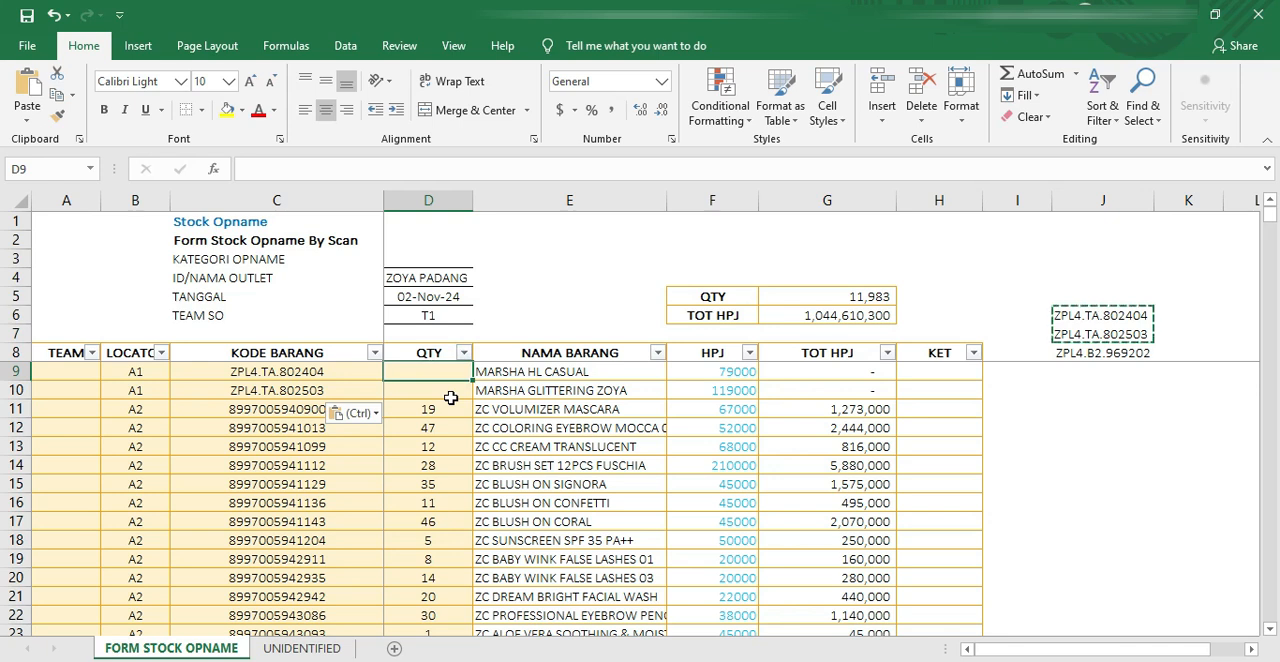
type("100")
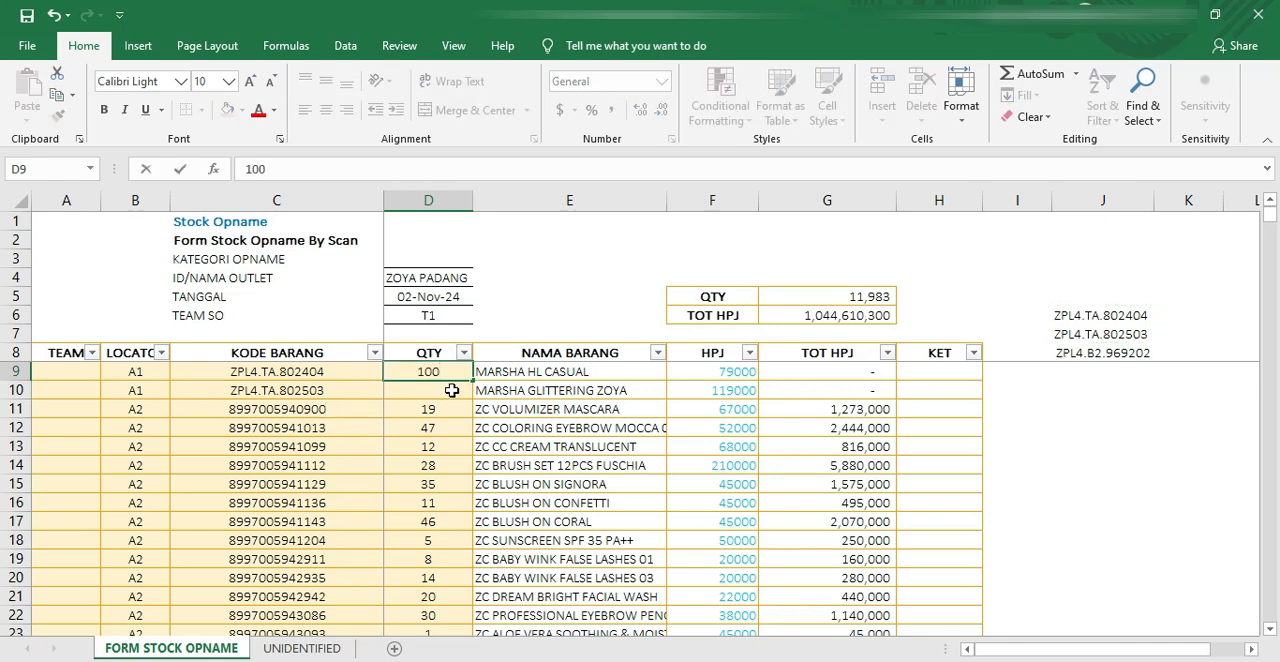
left_click(452, 390)
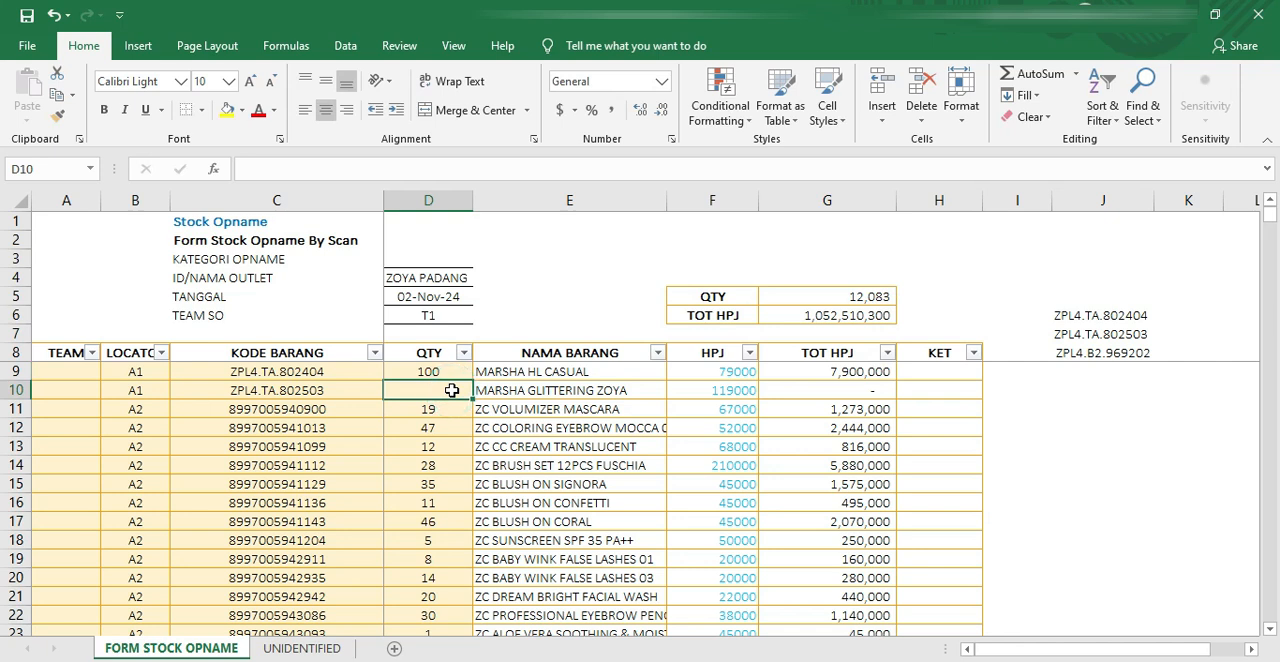
type("1")
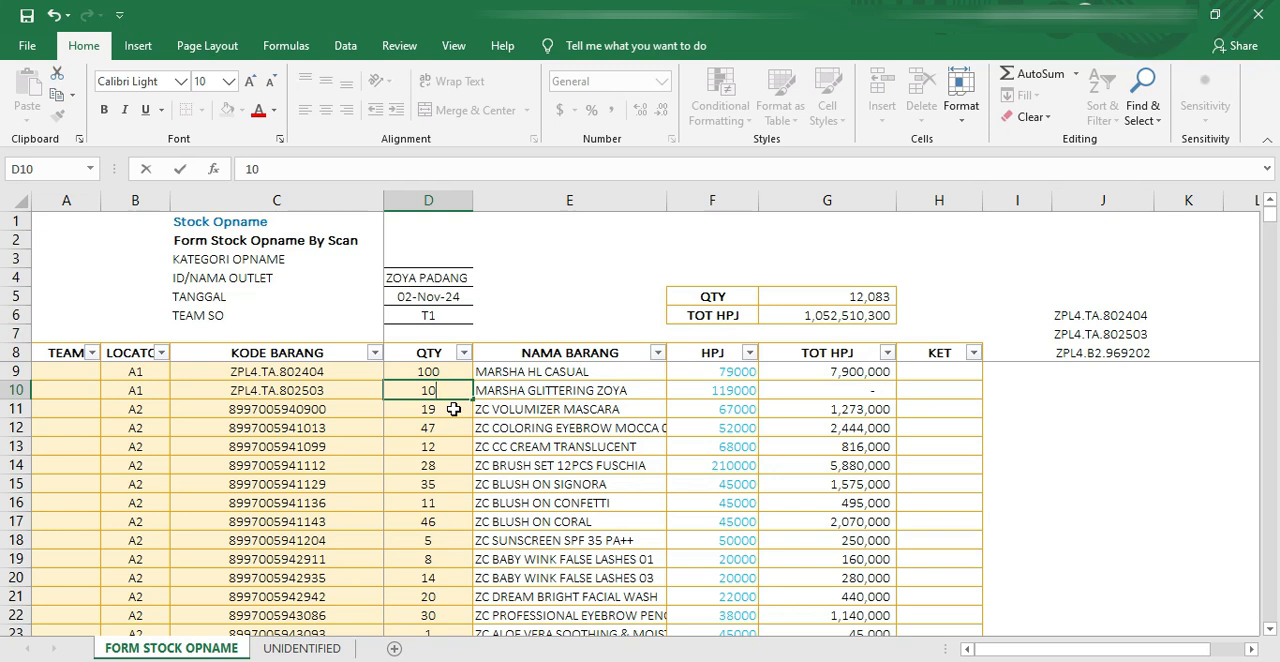
type("0")
left_click_drag(438, 391, 404, 390)
type("1")
key("Return")
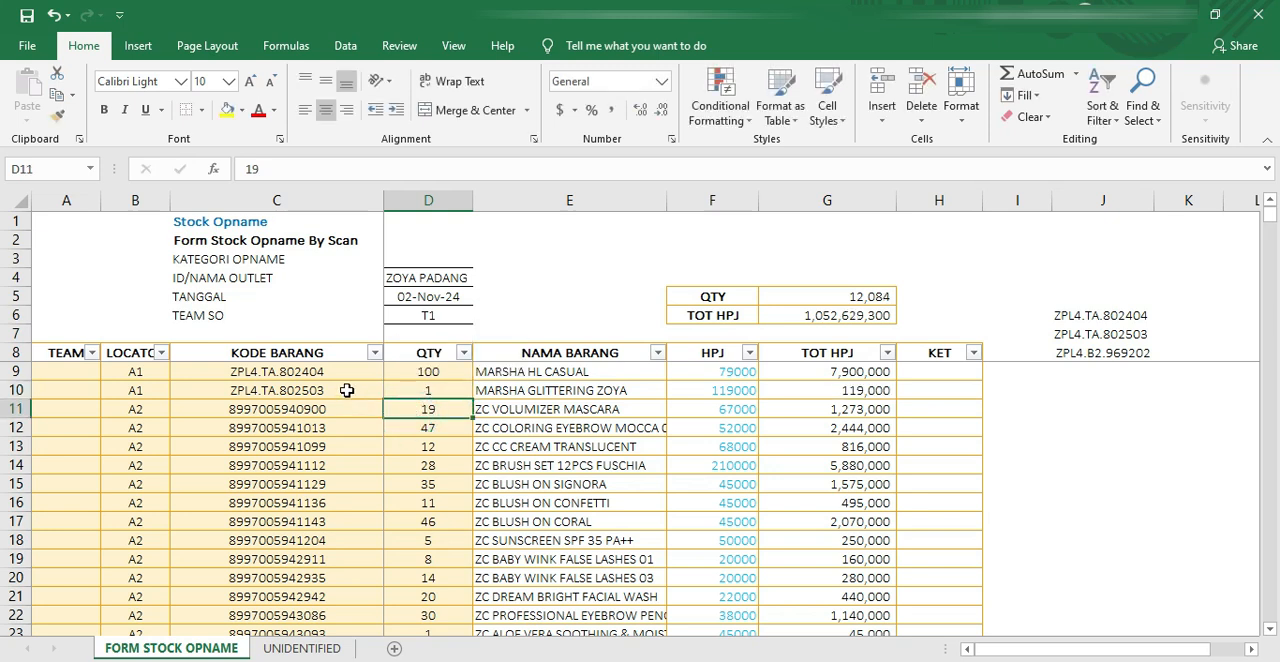
Step: Find the other entry of code ZPL4.TA.802503 and set its quantity in D752 to 2
left_click(347, 390)
key("ctrl+c")
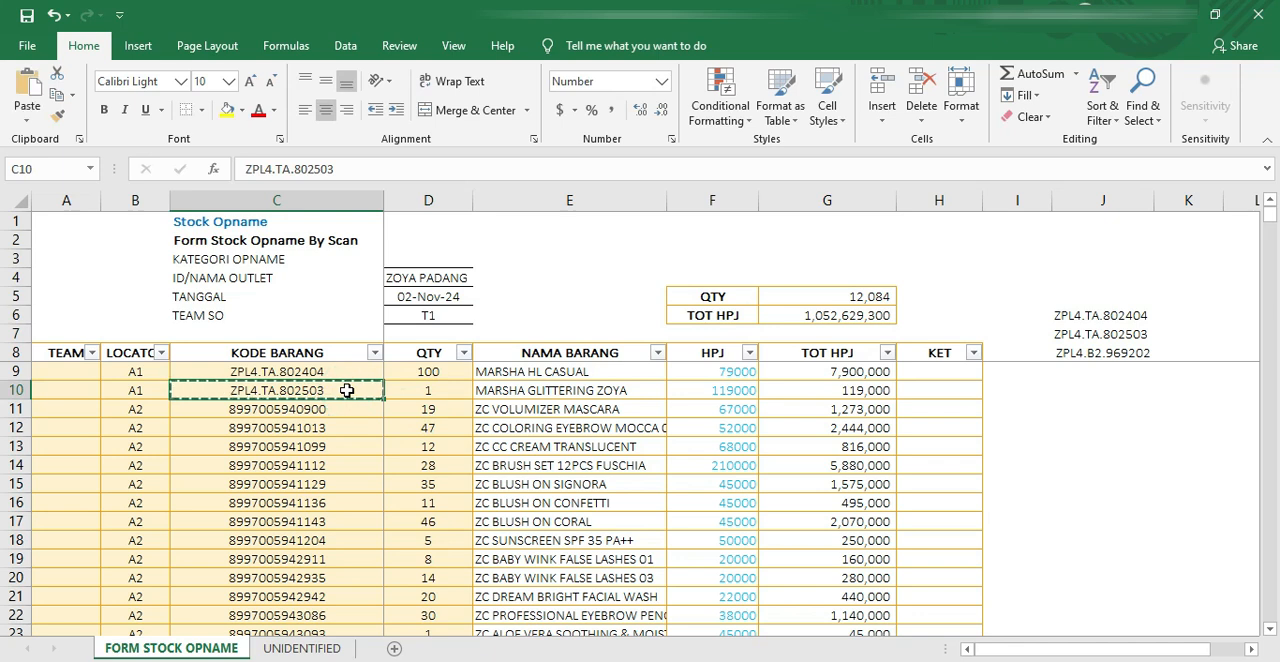
key("ctrl+f")
key("ctrl+v")
left_click(612, 412)
left_click(426, 504)
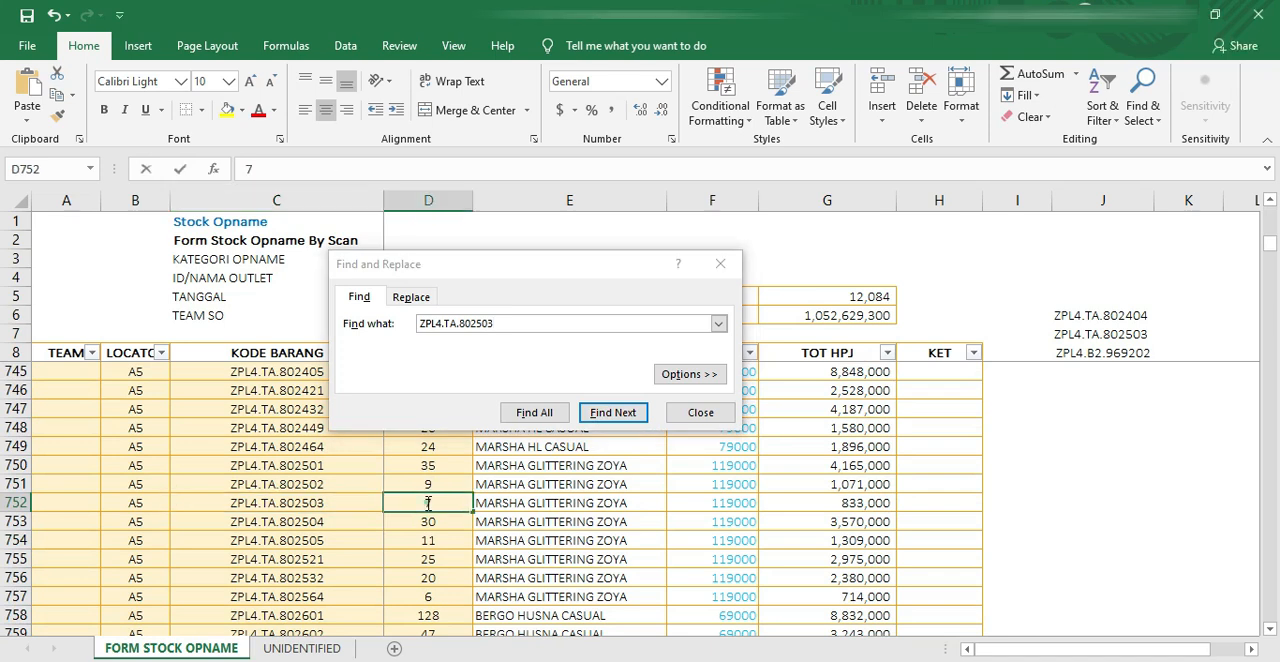
type("2")
left_click(427, 523)
left_click(716, 414)
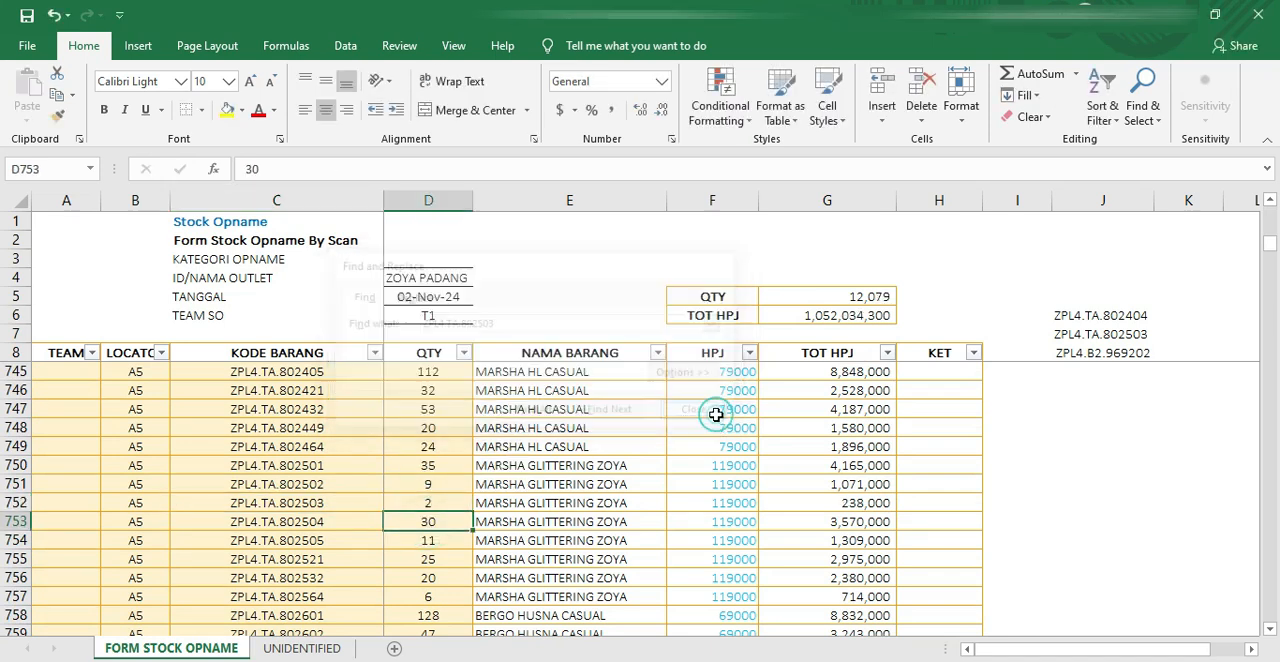
Step: Copy code ZPL4.B2.969202 from J8 as a value into C1236, the first empty row below the list
left_click(295, 448)
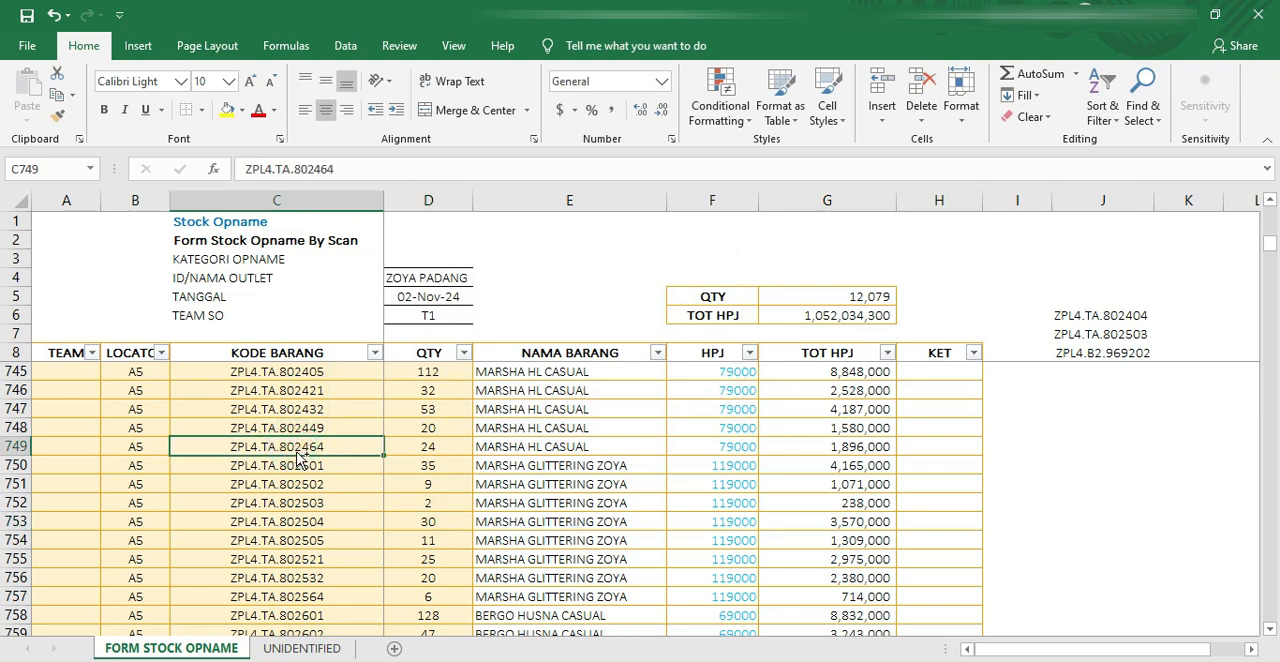
key("ctrl+Down")
scroll(297, 452, "down", 4)
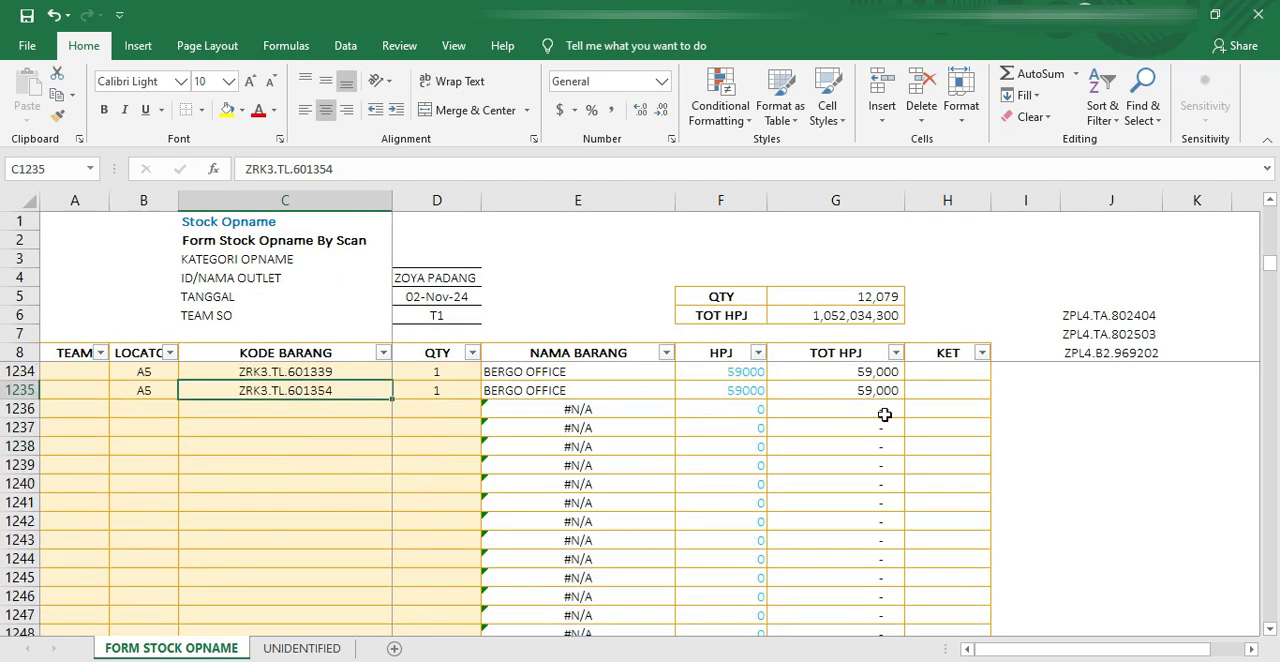
left_click(1094, 357)
key("ctrl+c")
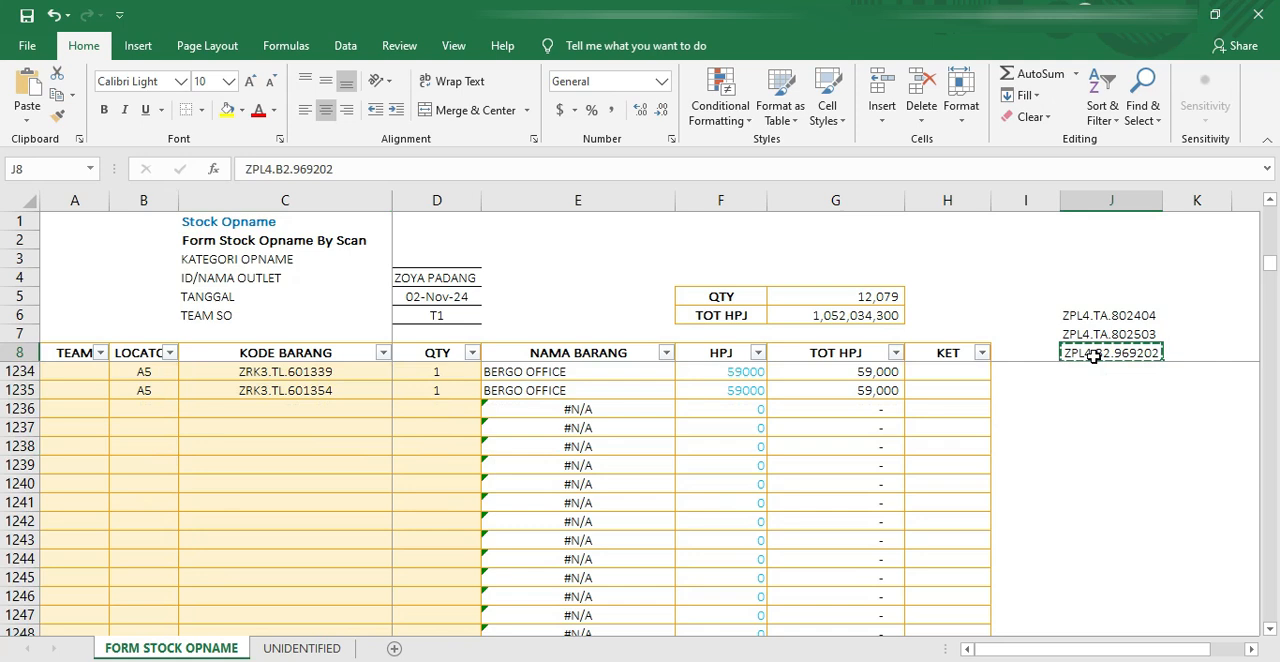
left_click(298, 414)
right_click(298, 414)
left_click(374, 108)
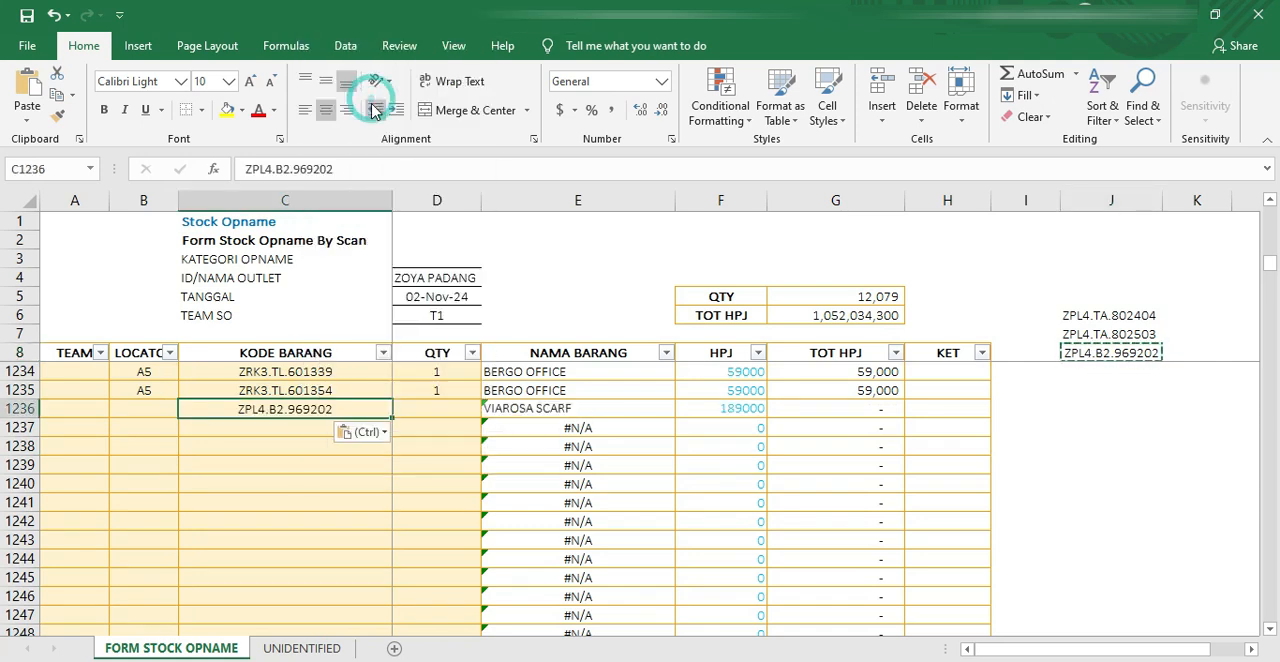
Step: Set the locator to B1 and the quantity to 20 for the added item in row 1236
left_click(170, 408)
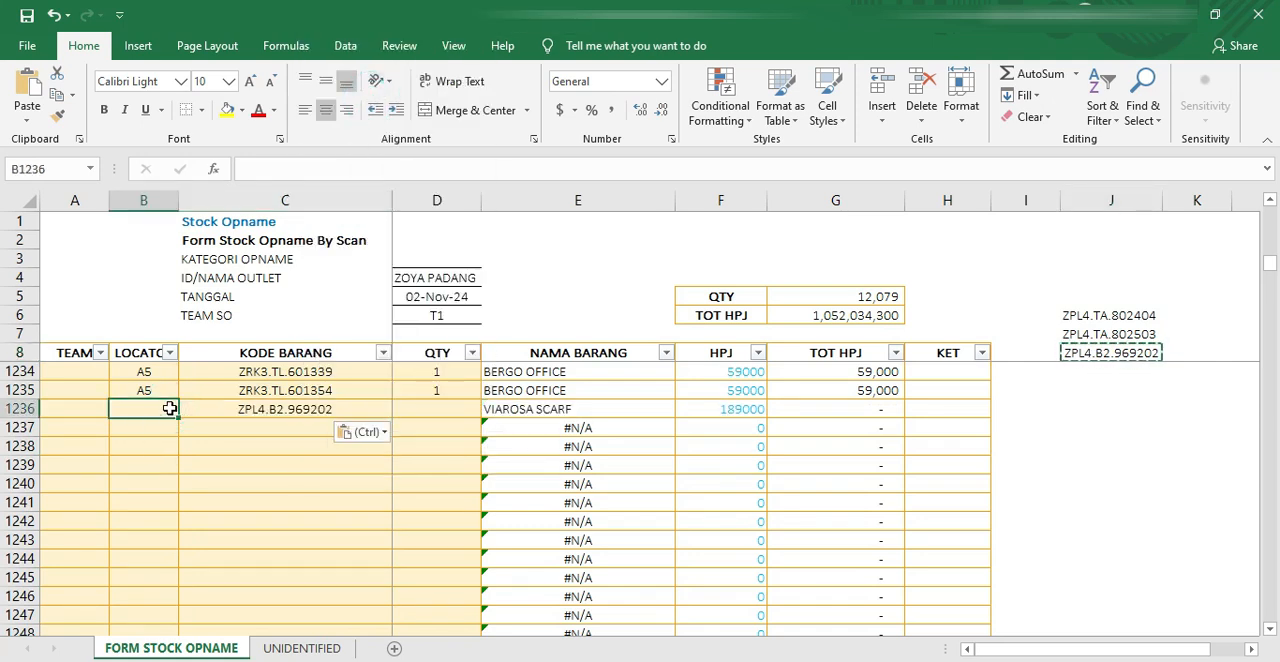
type("B1")
left_click(421, 407)
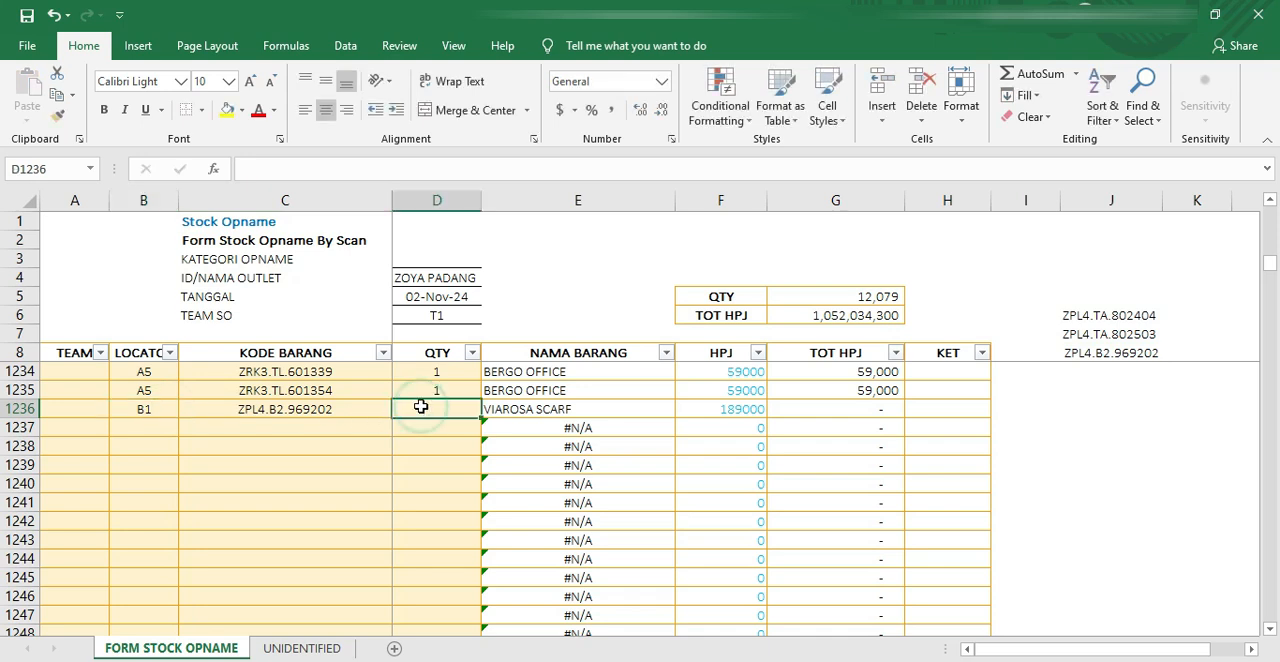
type("2")
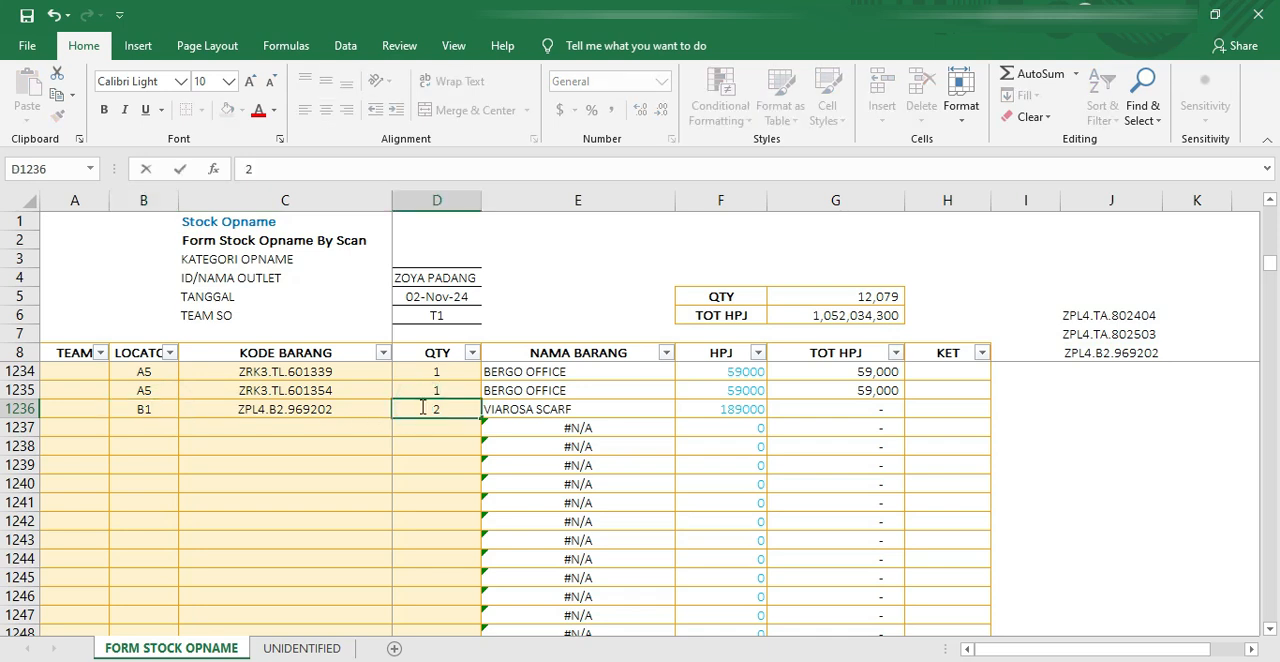
left_click_drag(423, 407, 457, 407)
left_click(450, 405)
type("0")
left_click(437, 450)
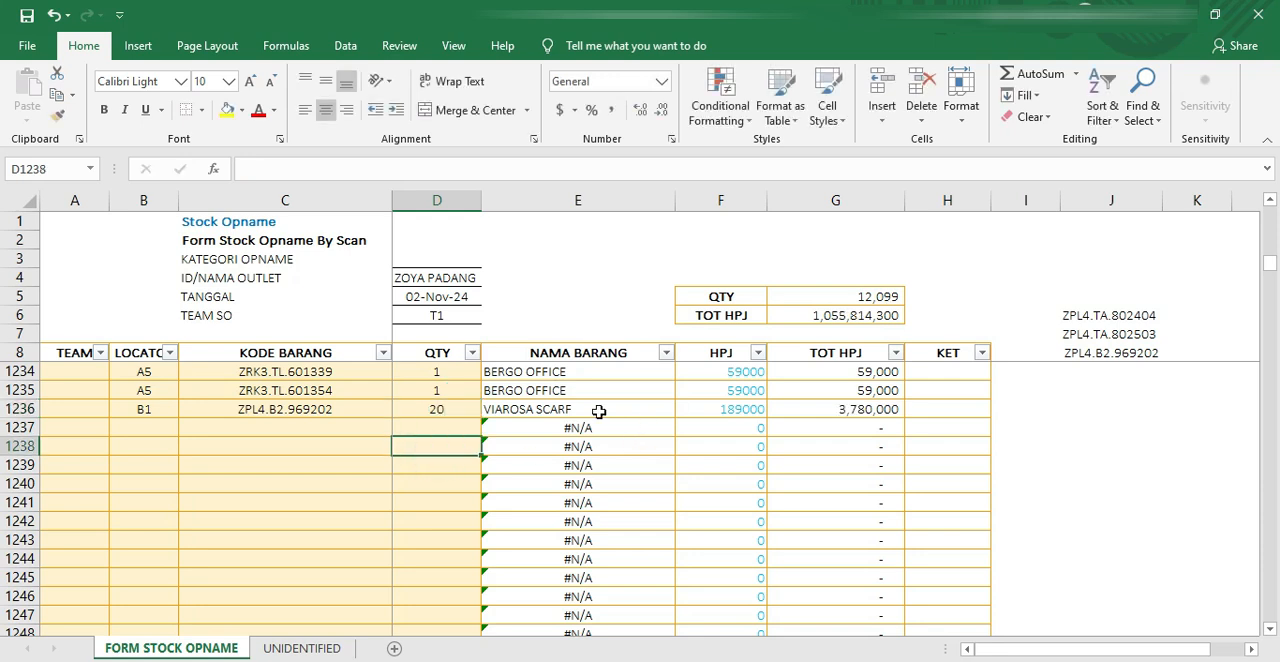
scroll(330, 411, "down", 2)
scroll(326, 411, "up", 3)
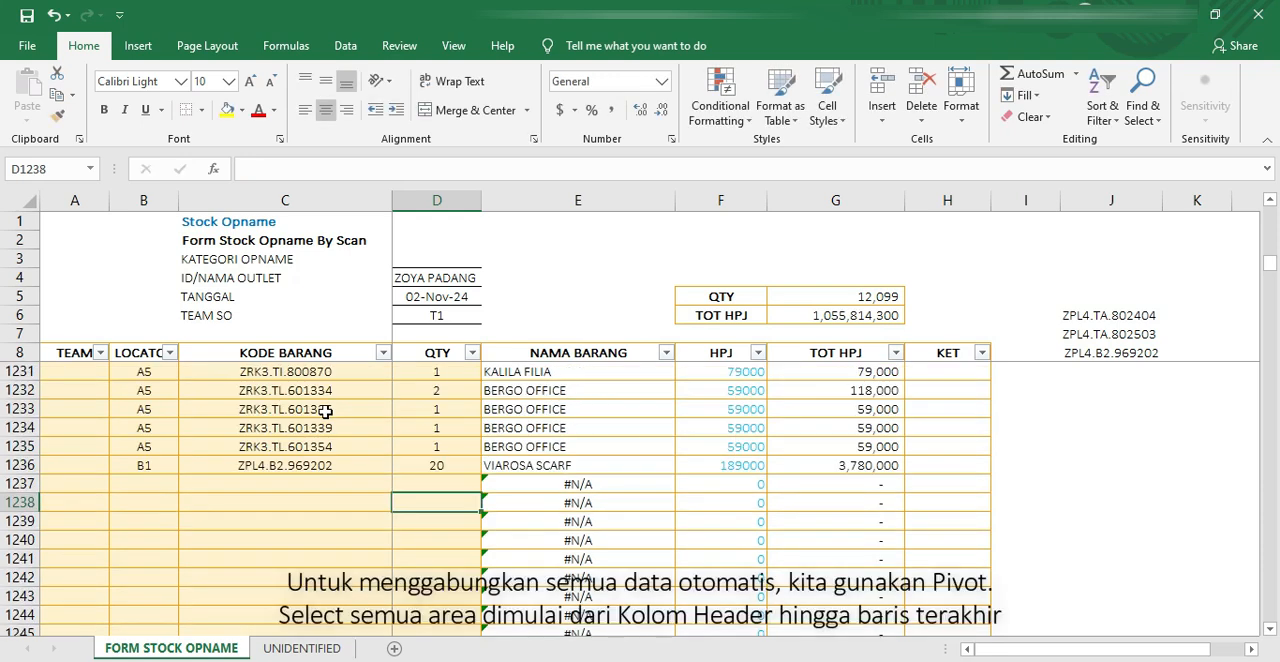
Step: Insert a PivotTable on a new worksheet from range B8:F1236 of the FORM STOCK OPNAME sheet
left_click(153, 352)
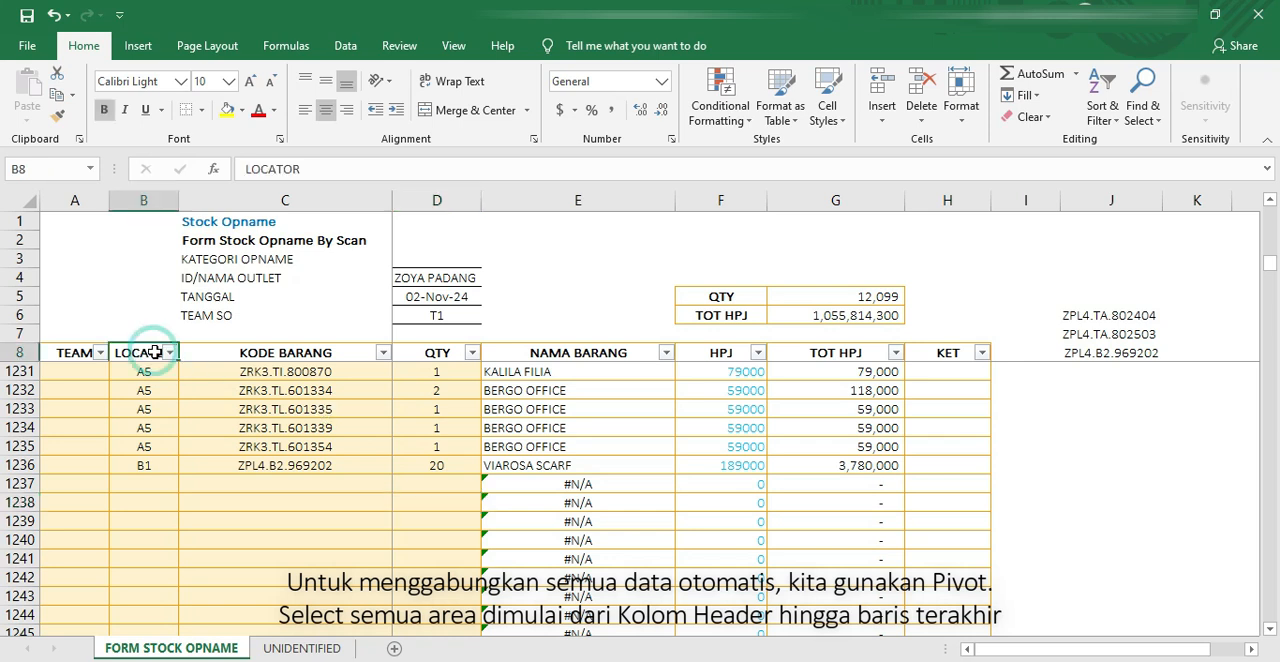
left_click(737, 468, "shift")
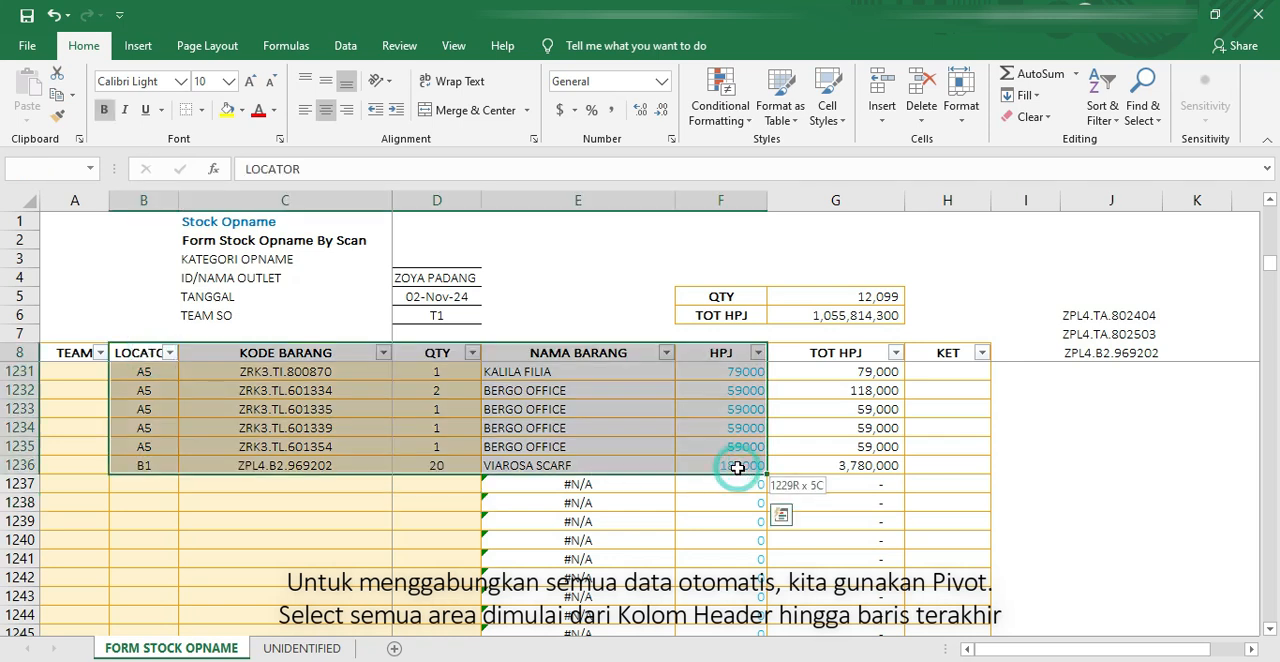
left_click(138, 45)
left_click(58, 106)
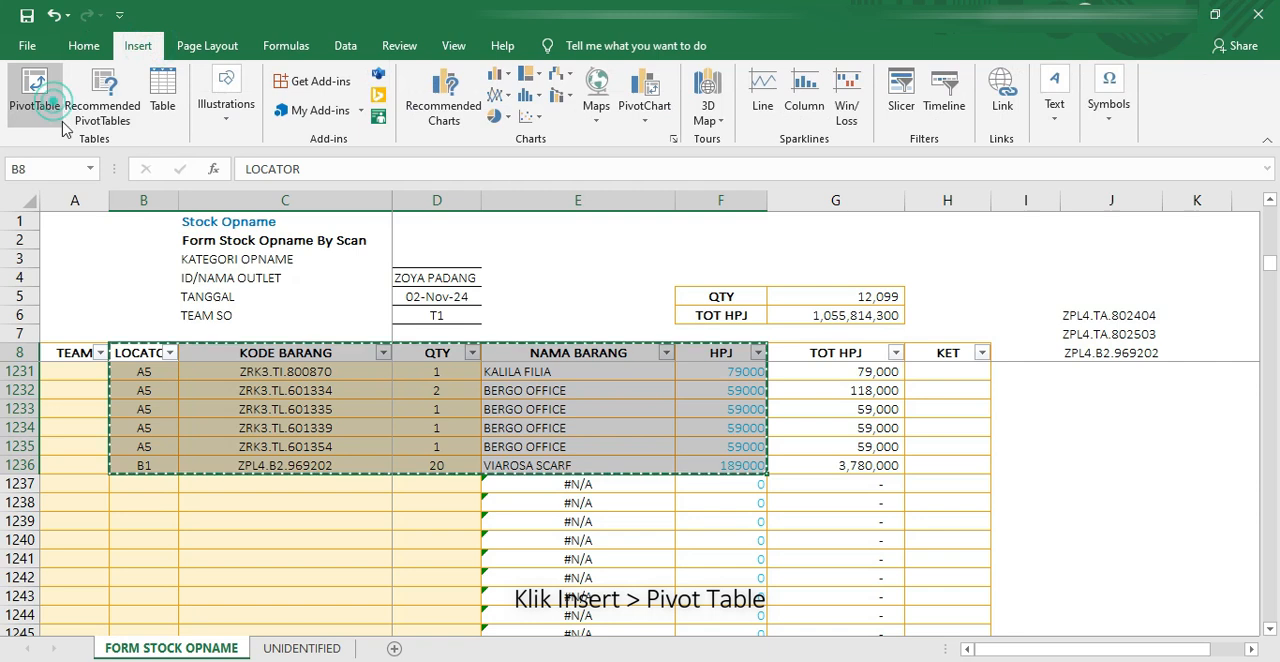
left_click(419, 460)
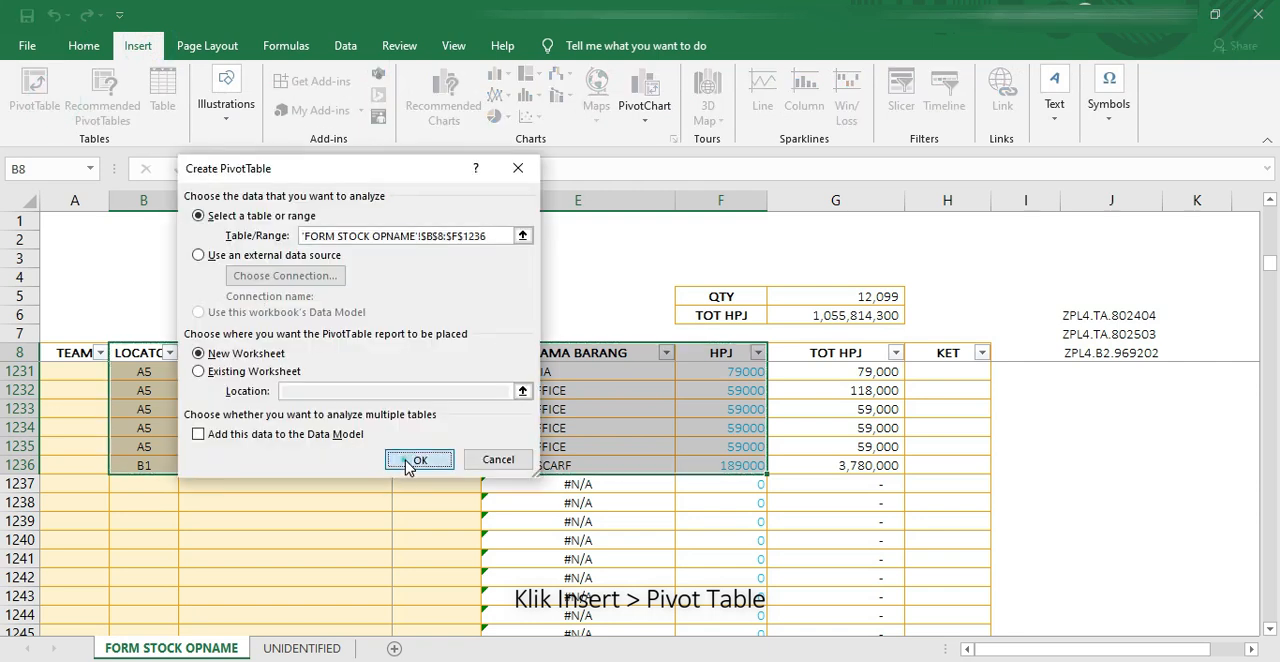
Step: Place KODE BARANG, NAMA BARANG and HPJ in the PivotTable's rows and QTY in its values
left_click_drag(1015, 330, 1010, 592)
left_click_drag(1015, 366, 1045, 598)
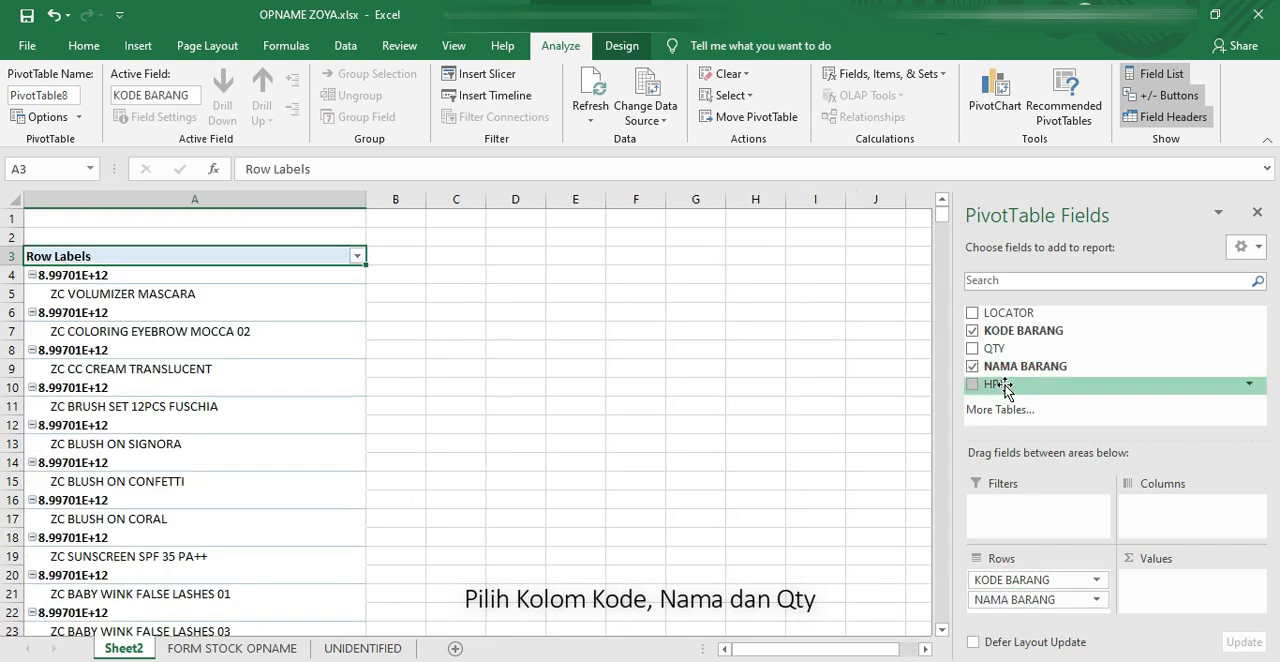
left_click_drag(1005, 390, 1060, 620)
left_click_drag(1018, 348, 1185, 600)
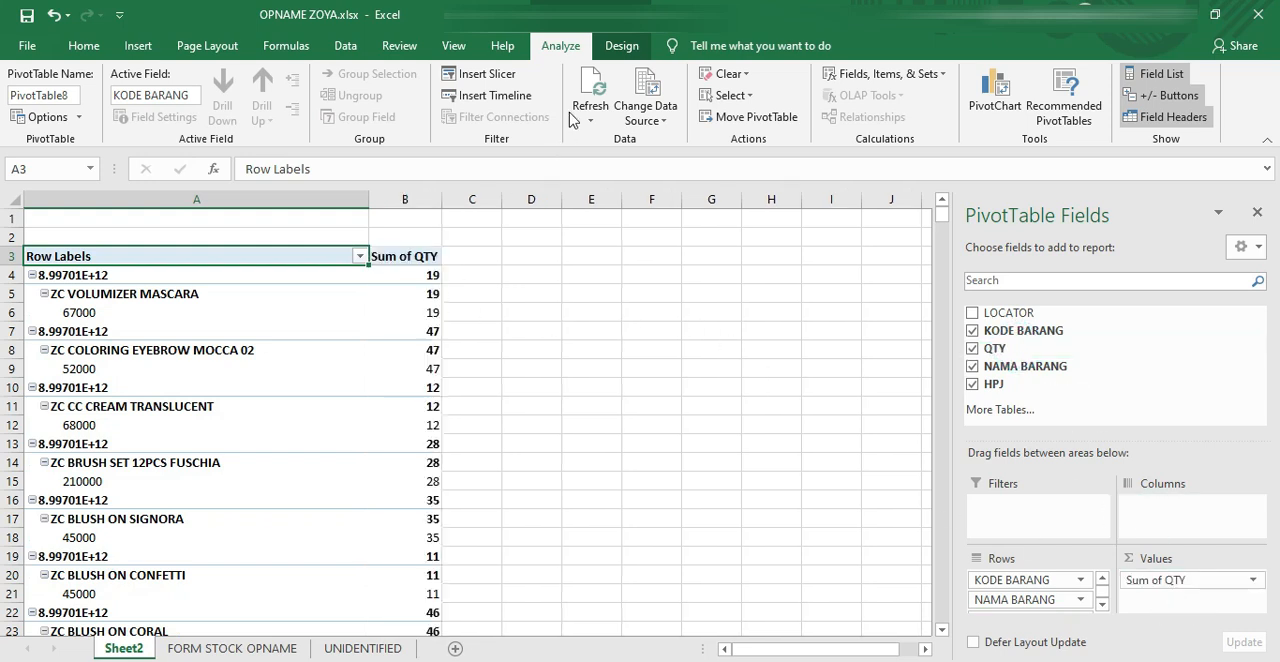
Step: Hide the PivotTable's subtotals and show the report in tabular form
left_click(622, 45)
left_click(40, 118)
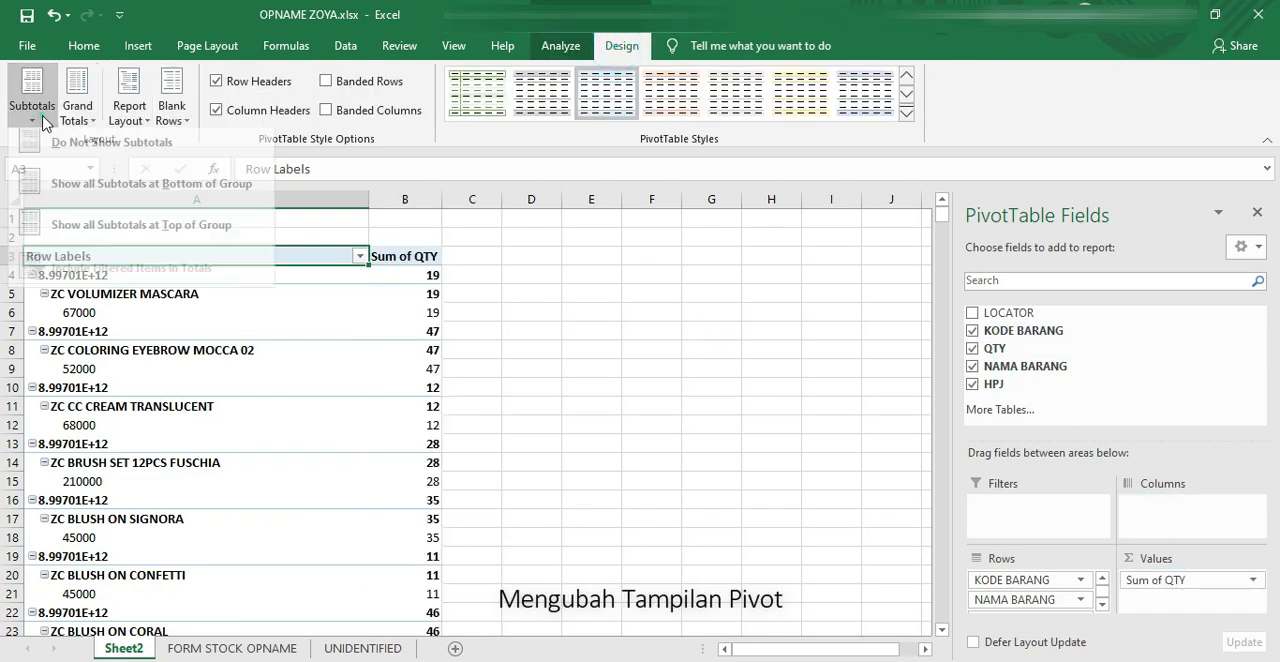
left_click(49, 144)
left_click(143, 120)
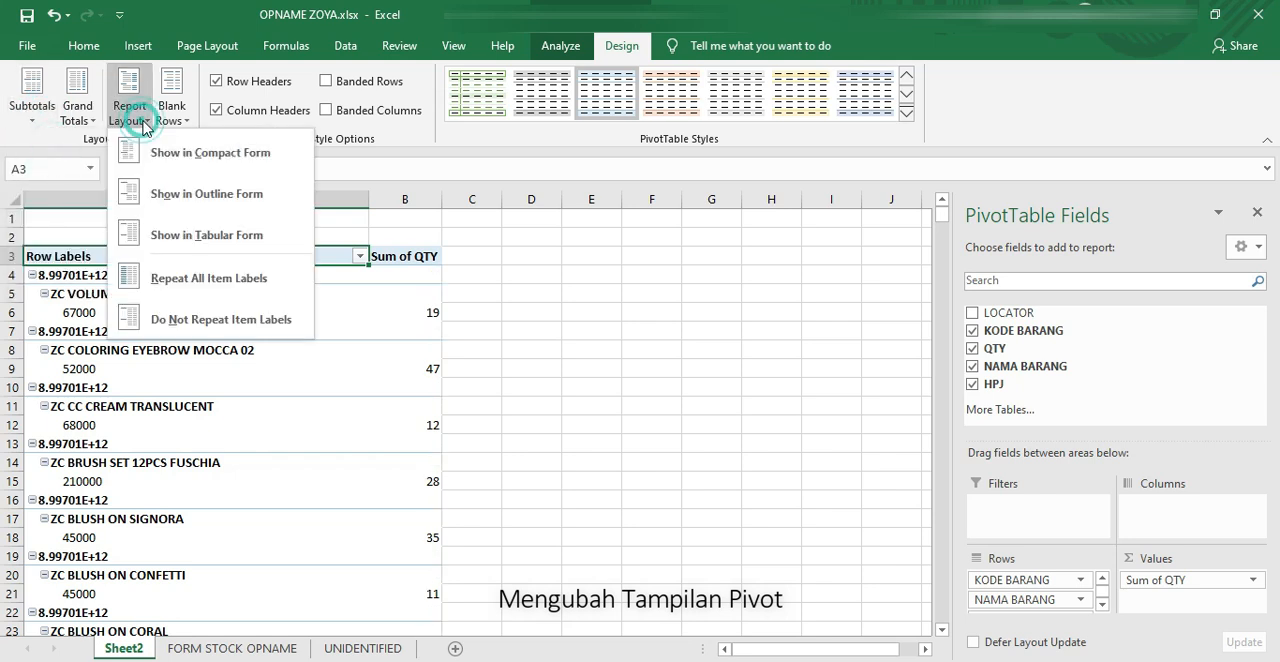
left_click(200, 236)
Step: Auto-fit the widths of columns A to D to the PivotTable's contents
left_click_drag(332, 198, 537, 196)
double_click(494, 199)
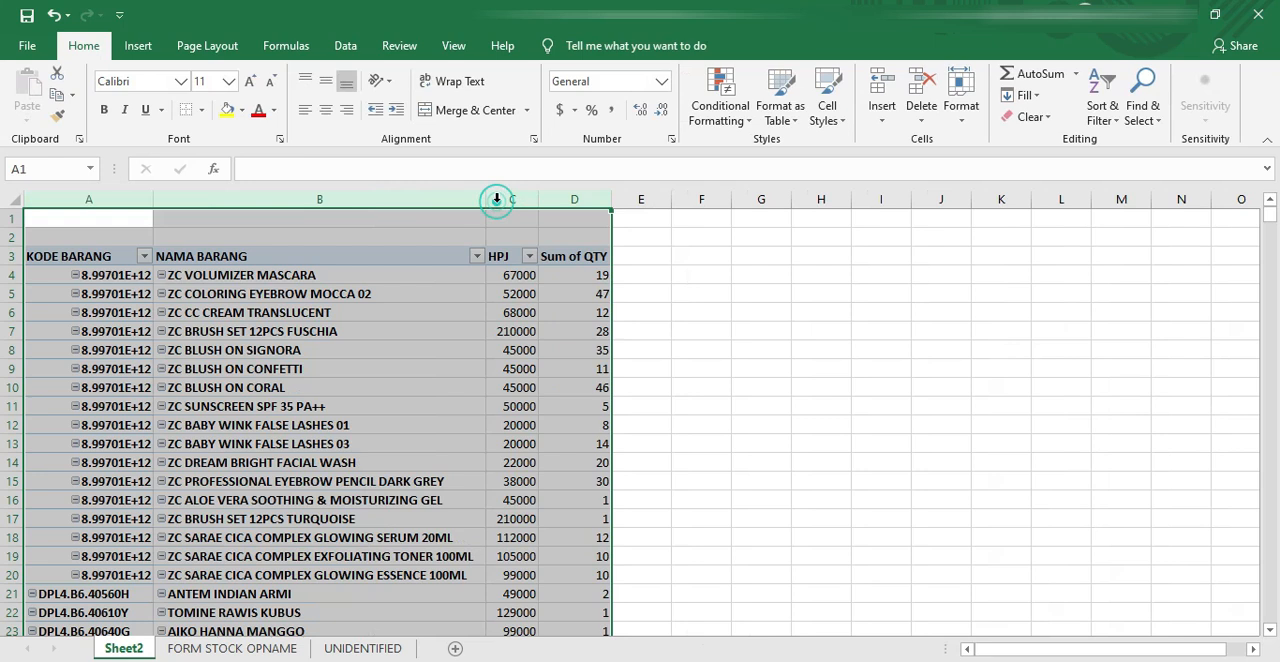
left_click(229, 236)
Step: Format the numeric item codes in A4:A20 as Number without decimal places
left_click_drag(128, 276, 138, 565)
left_click(660, 88)
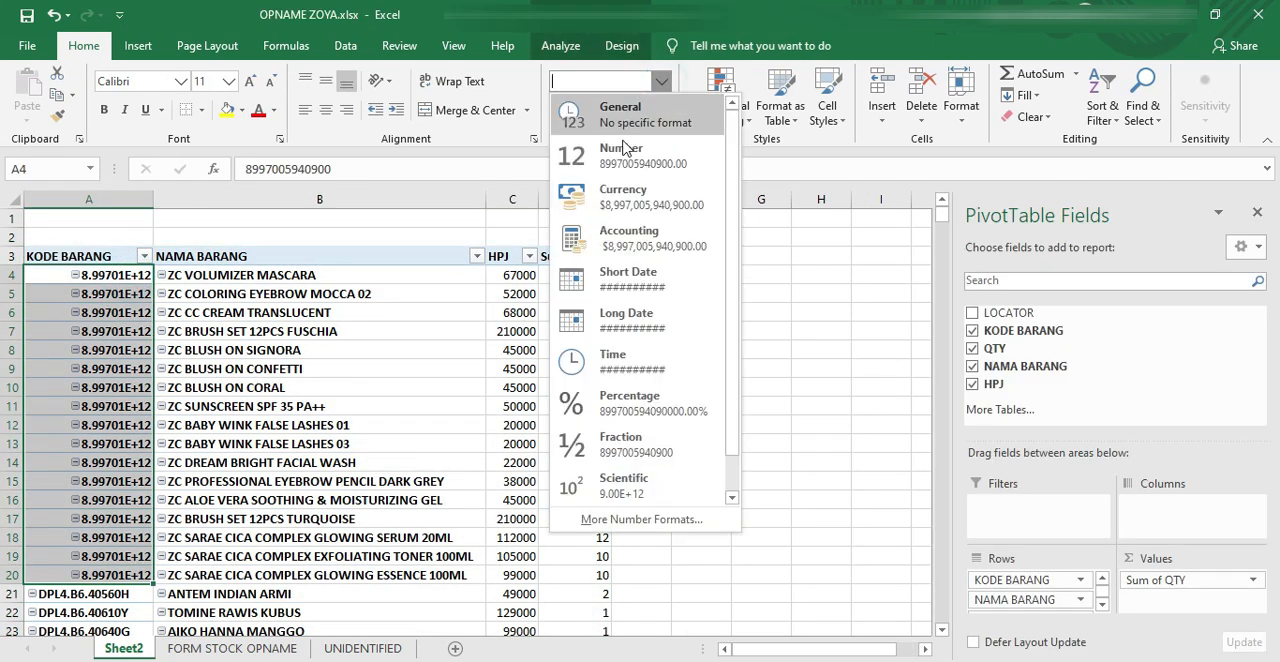
left_click(620, 163)
left_click(661, 110)
left_click(661, 110)
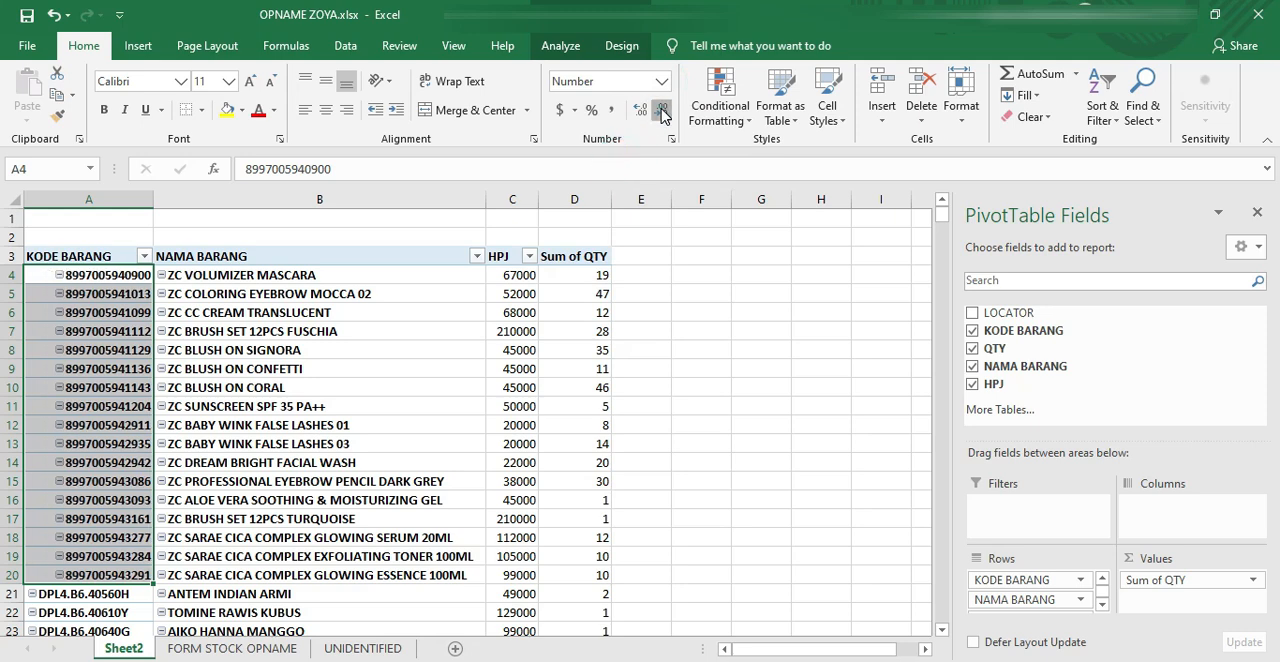
left_click(305, 218)
scroll(401, 285, "down", 7)
scroll(401, 285, "up", 7)
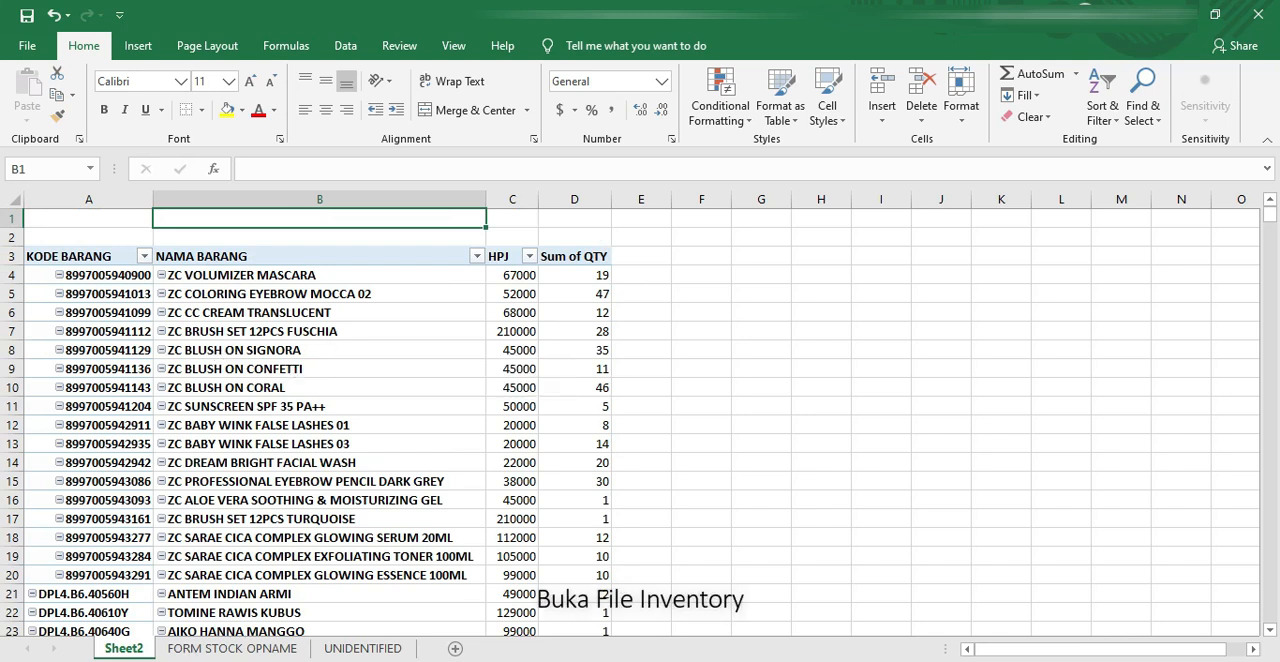
Step: Switch to the Inventory by Category workbook and select G2, the first cell under QtySO
left_click(203, 660)
left_click(471, 605)
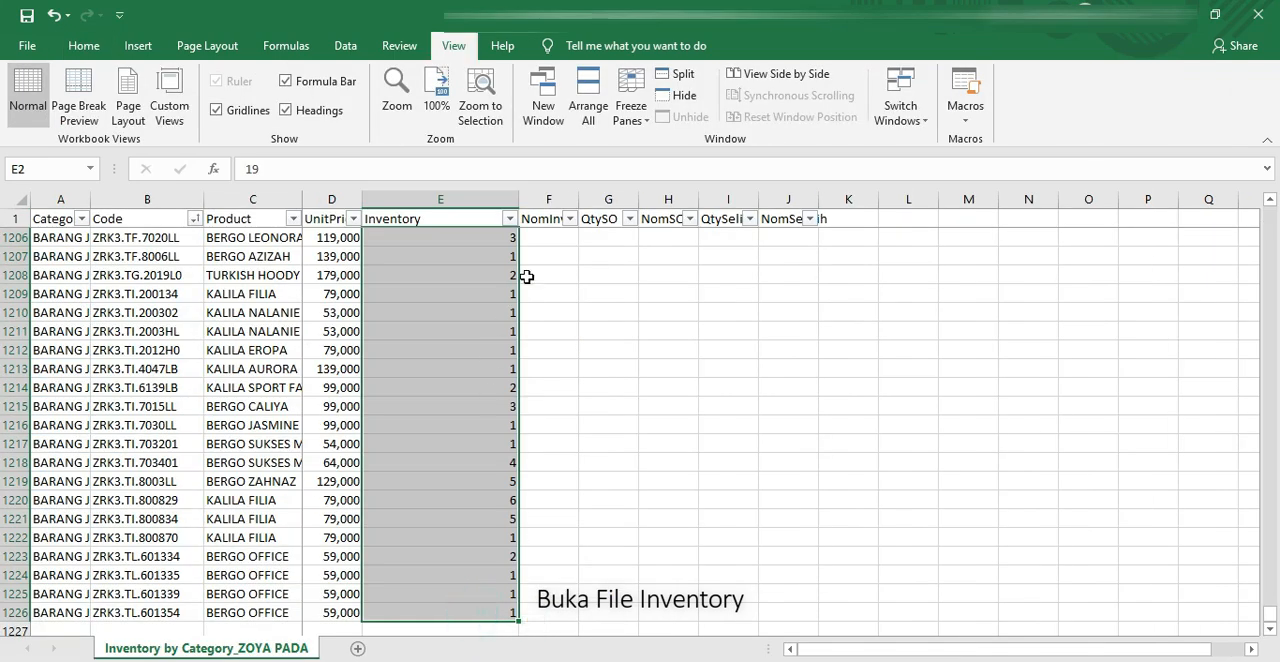
left_click(546, 222)
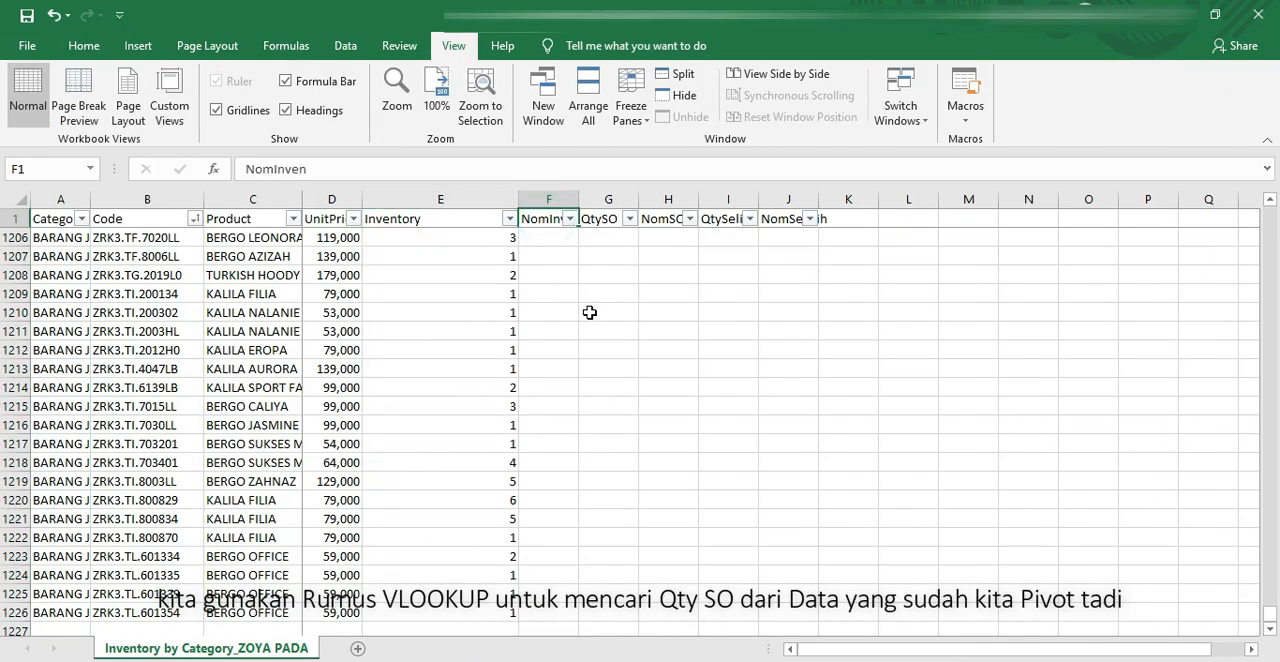
key("Down")
key("Right")
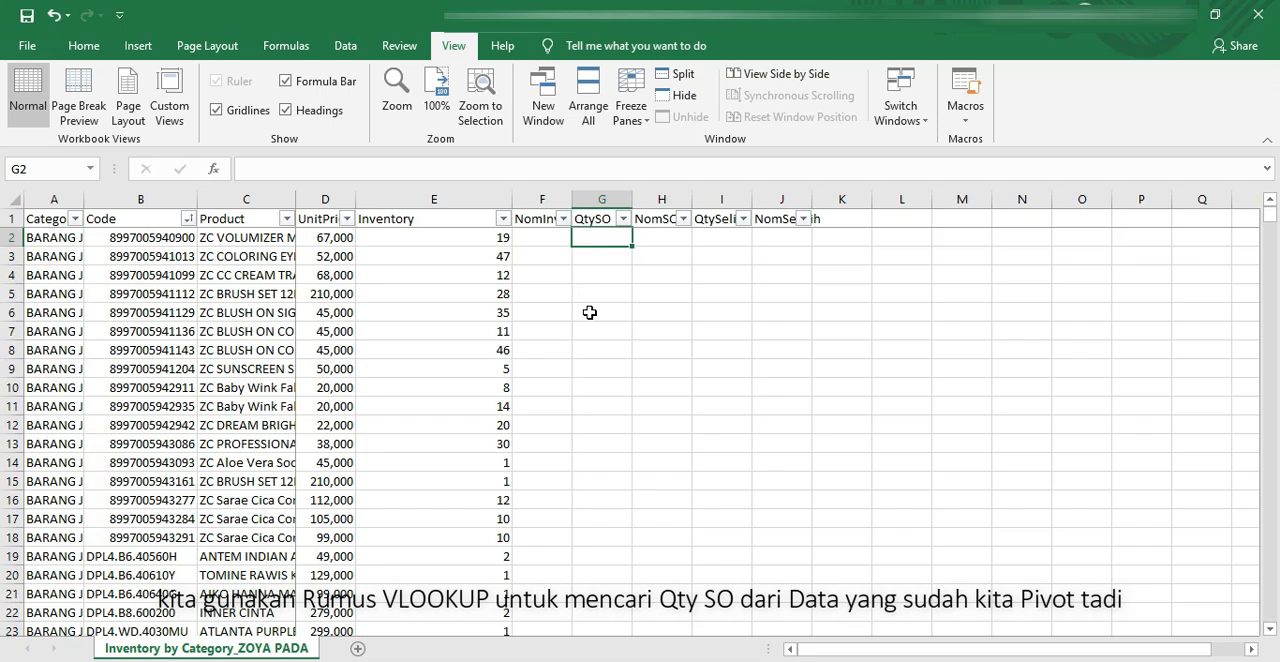
type("=VLOO")
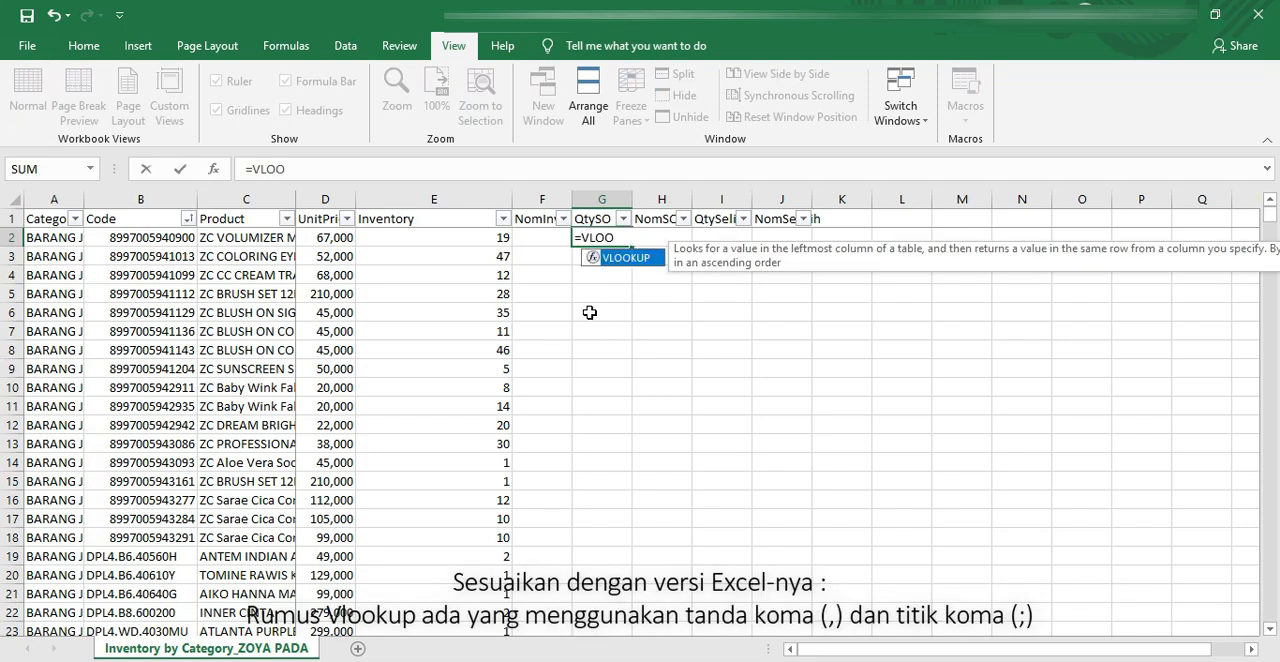
key("Tab")
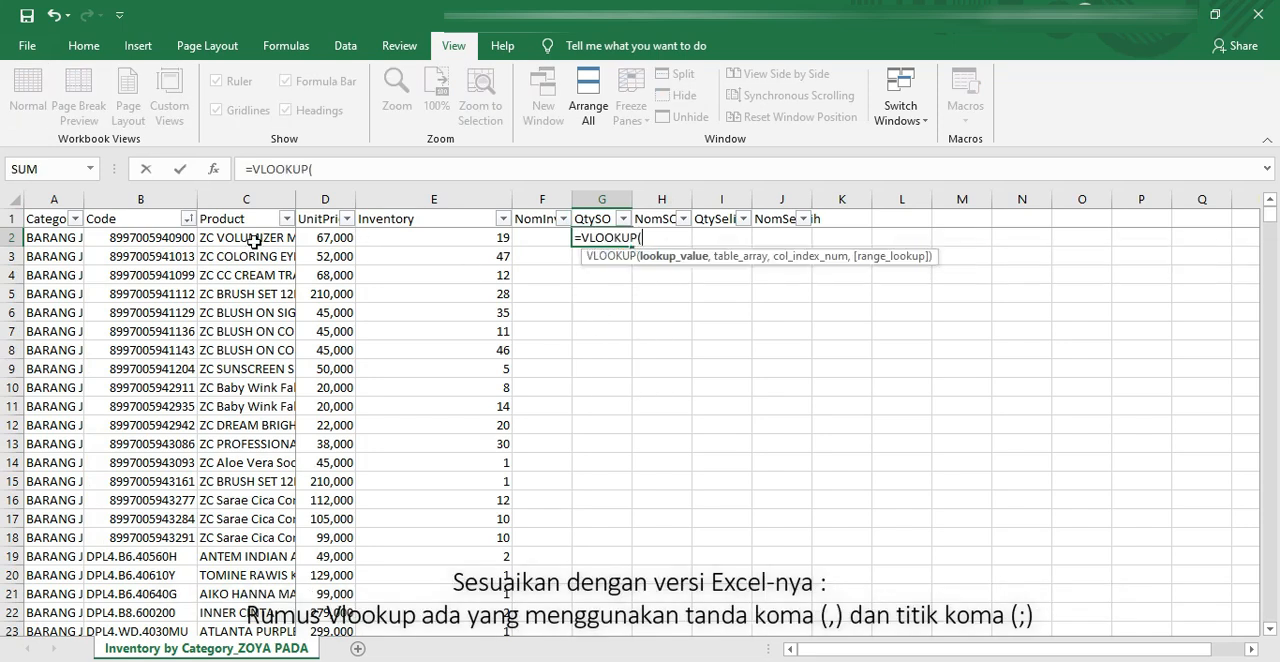
left_click(171, 240)
type(",")
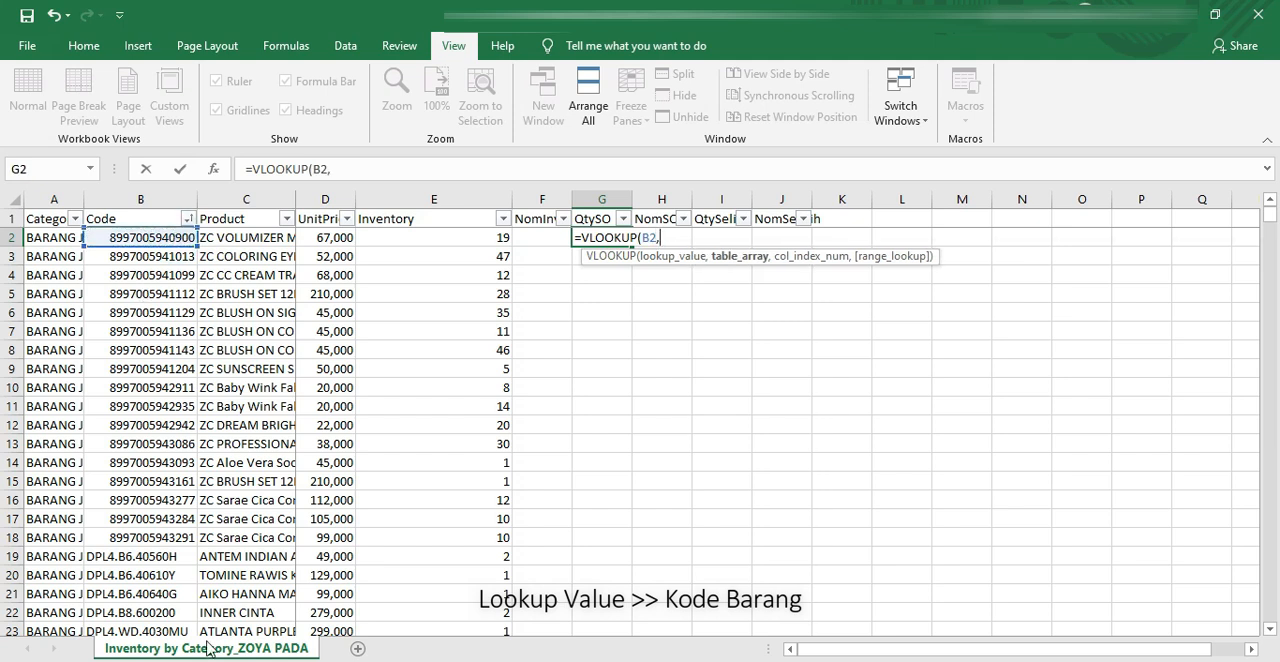
left_click(250, 640)
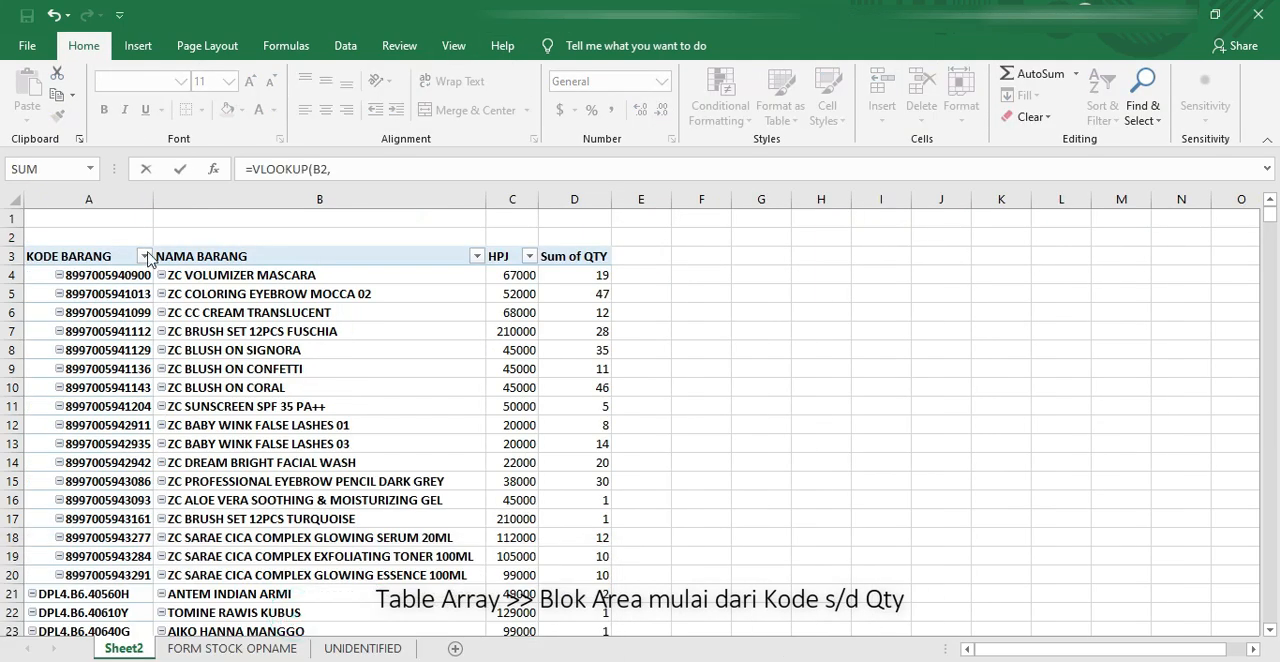
left_click_drag(125, 199, 568, 199)
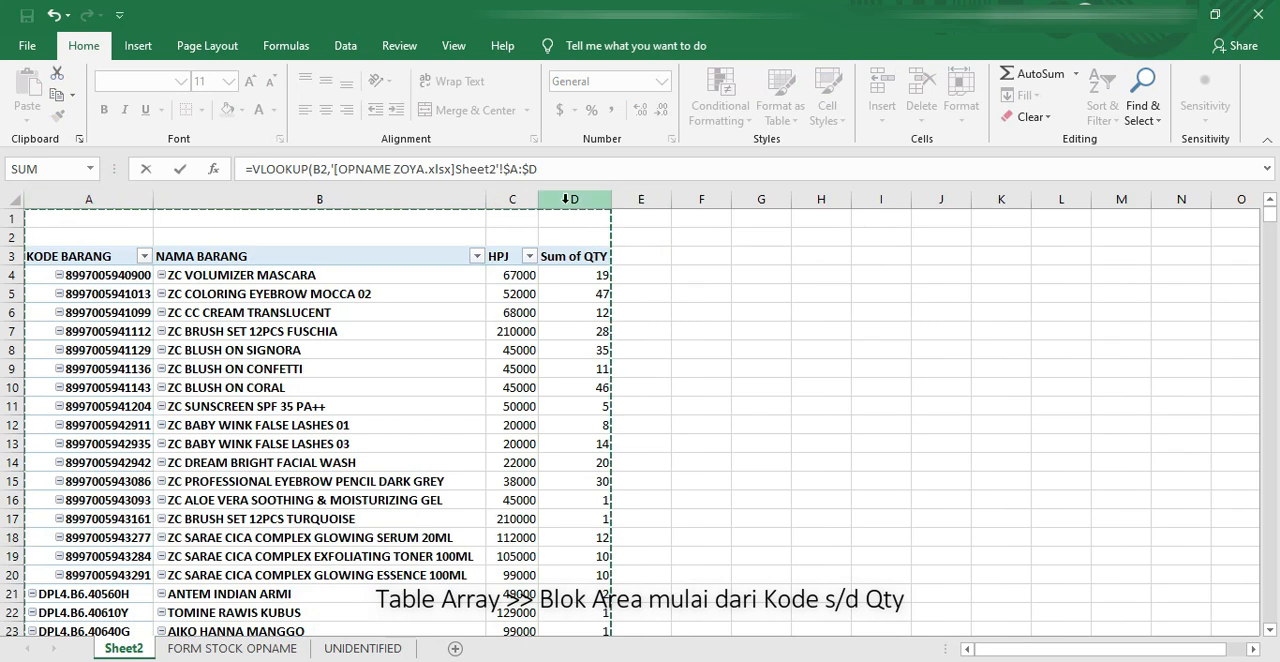
type(",")
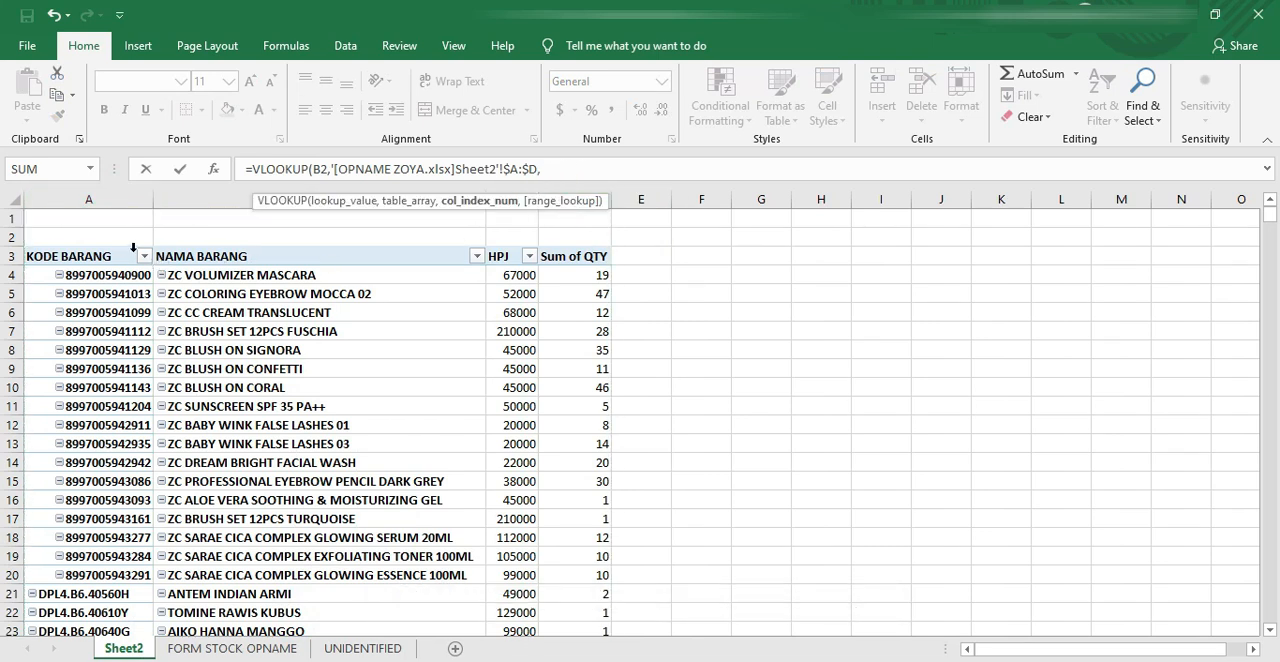
key("Escape")
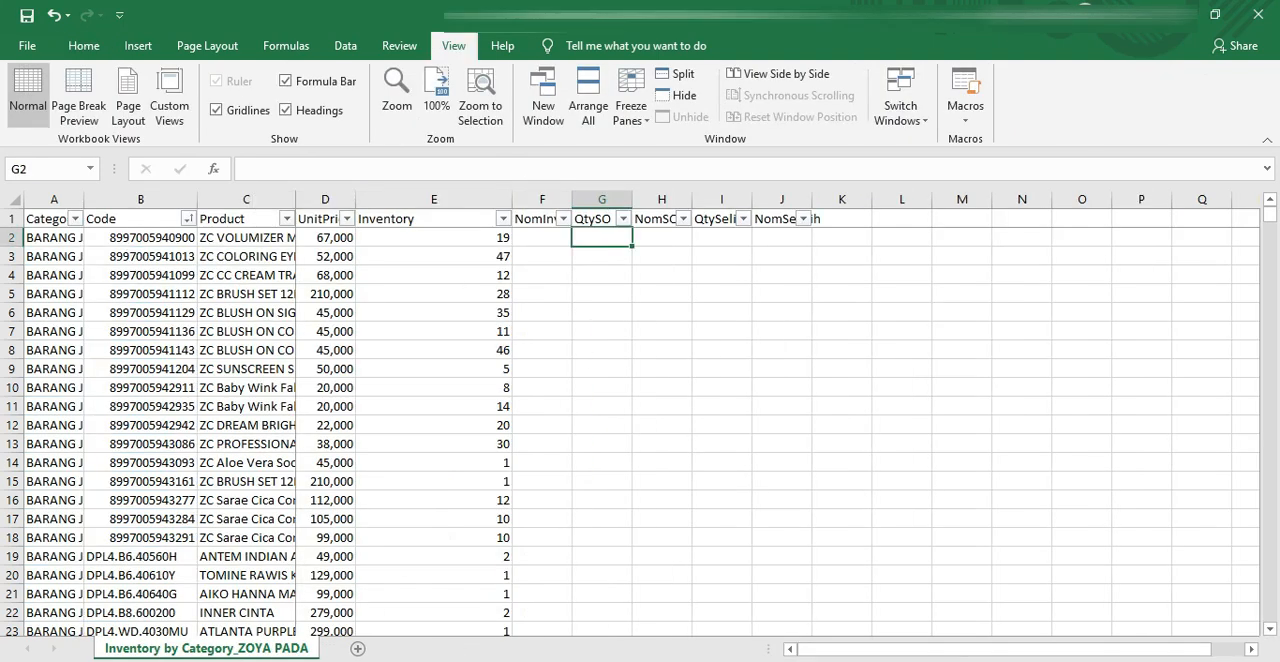
Step: Switch to the OPNAME ZOYA workbook and enter the label Kolom 1 in A1 above the PivotTable
left_click(370, 636)
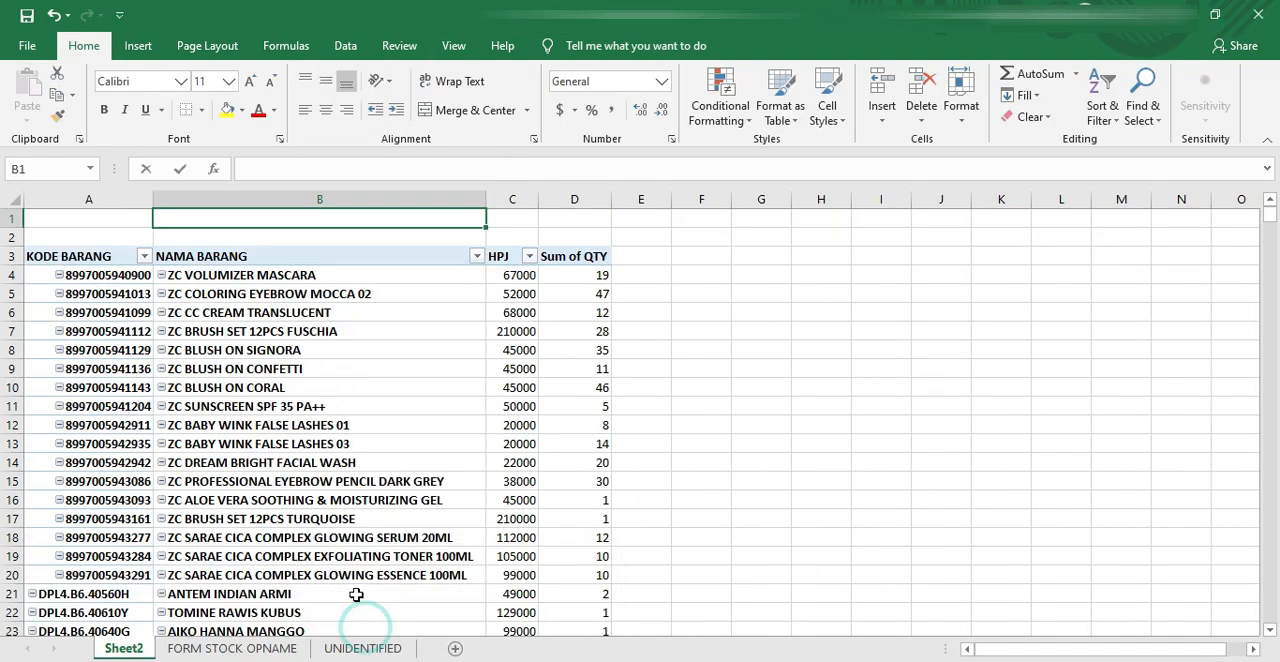
left_click(137, 218)
type("1")
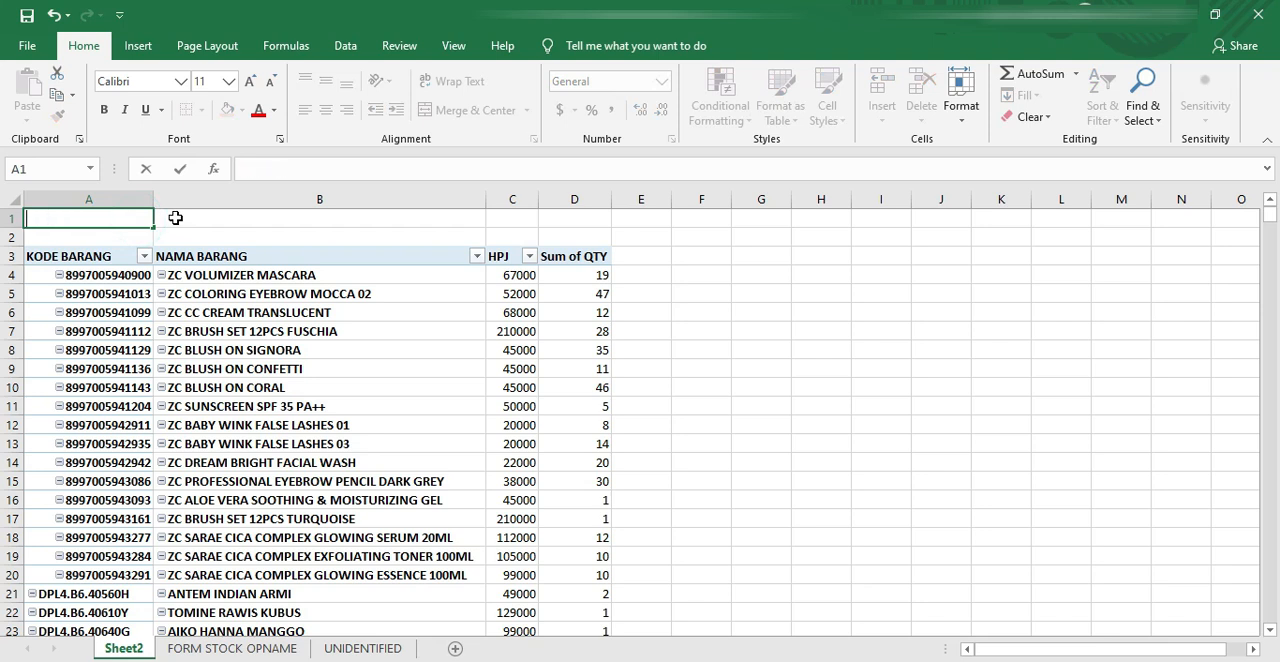
type("1")
key("Return")
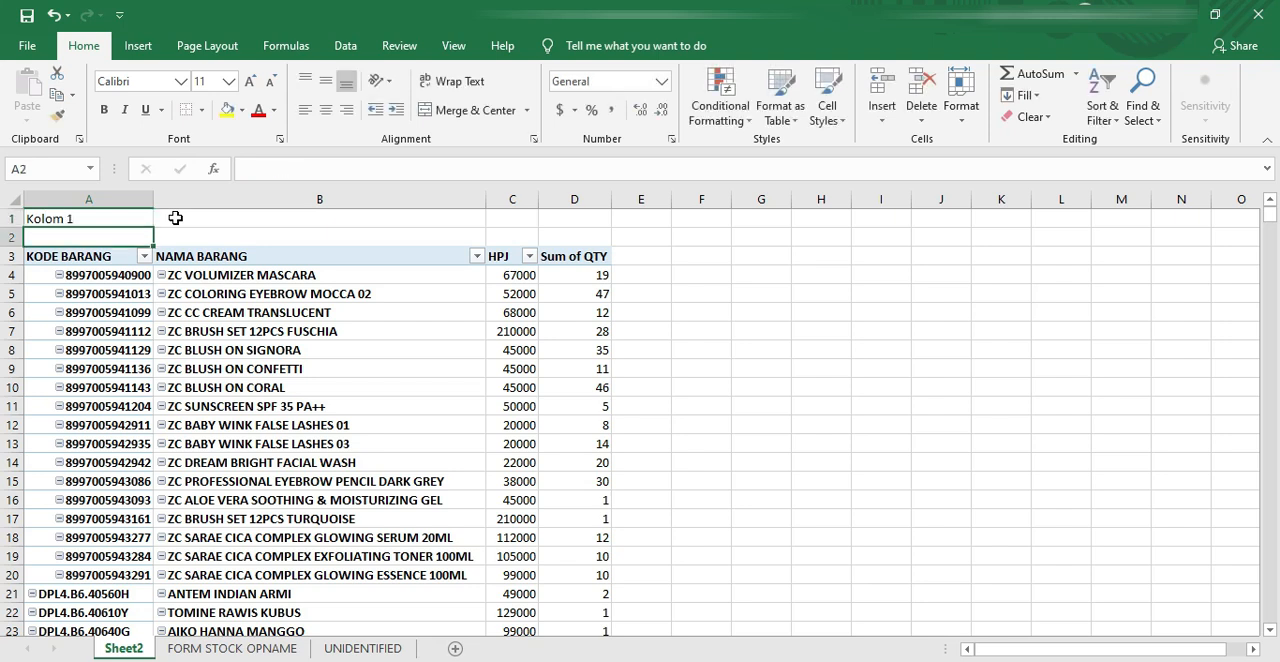
Step: Number the remaining PivotTable columns by labelling B1, C1 and D1 as Kolom 2, Kolom 3 and Kolom 4
left_click(125, 218)
left_click_drag(153, 228, 608, 233)
left_click(118, 216)
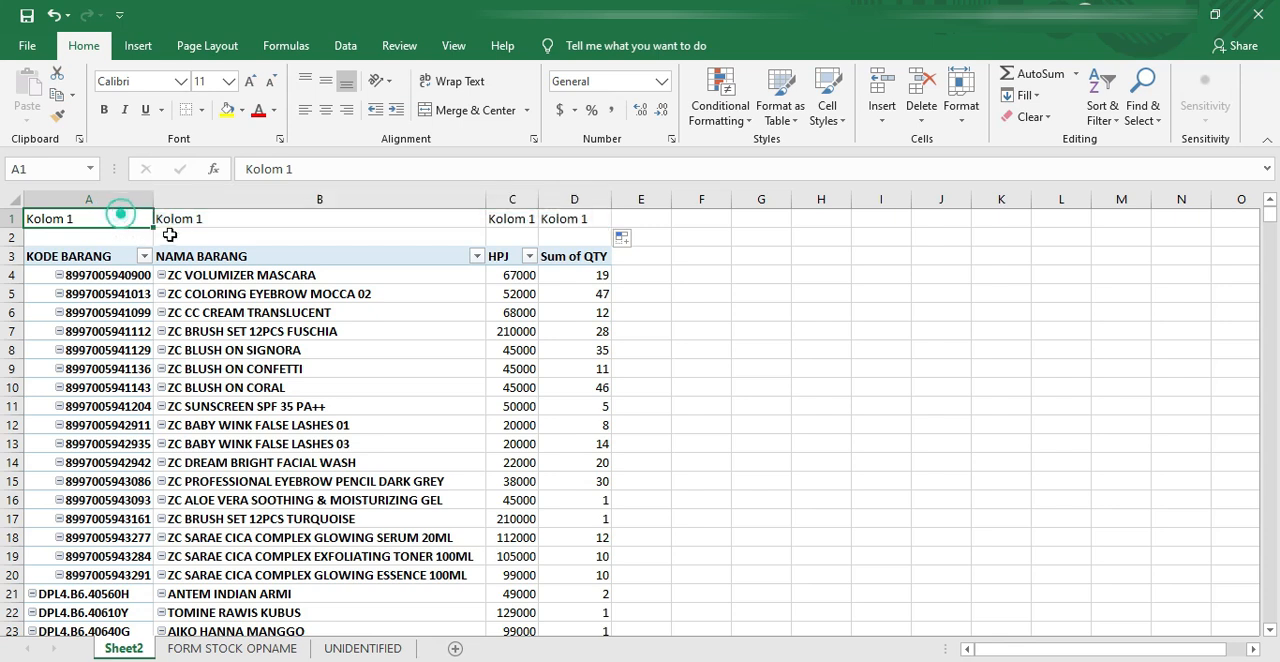
left_click_drag(153, 228, 617, 234)
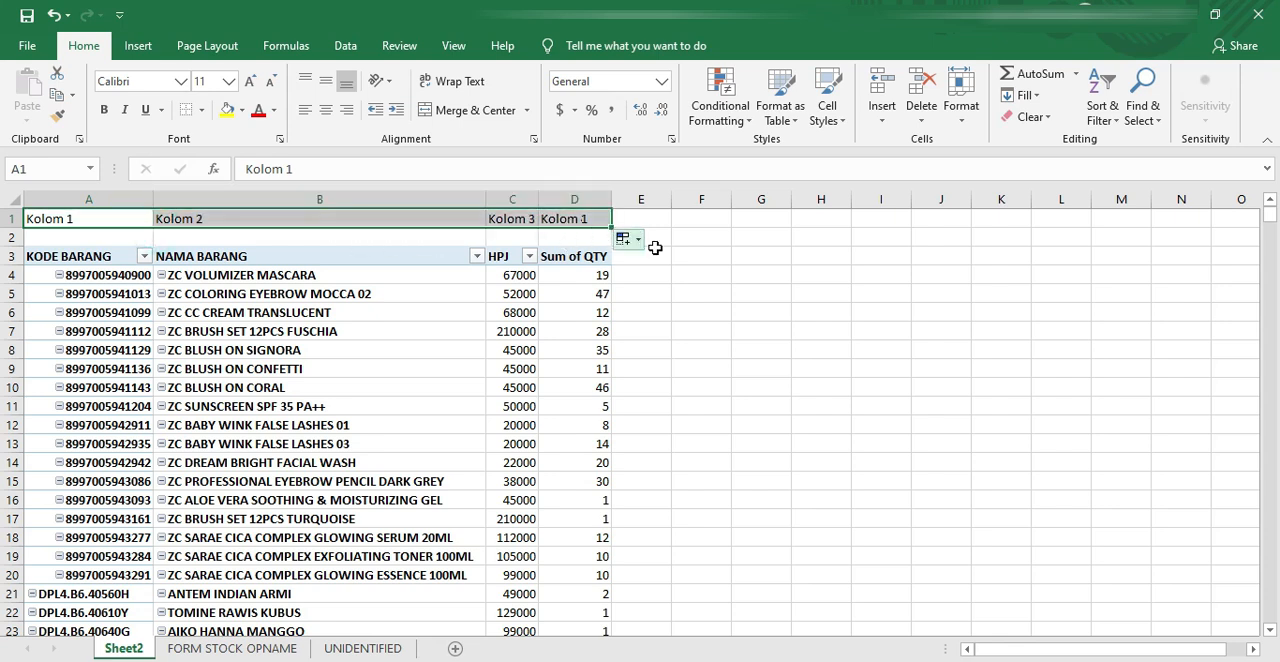
left_click(696, 240)
left_click(594, 257)
left_click(592, 193)
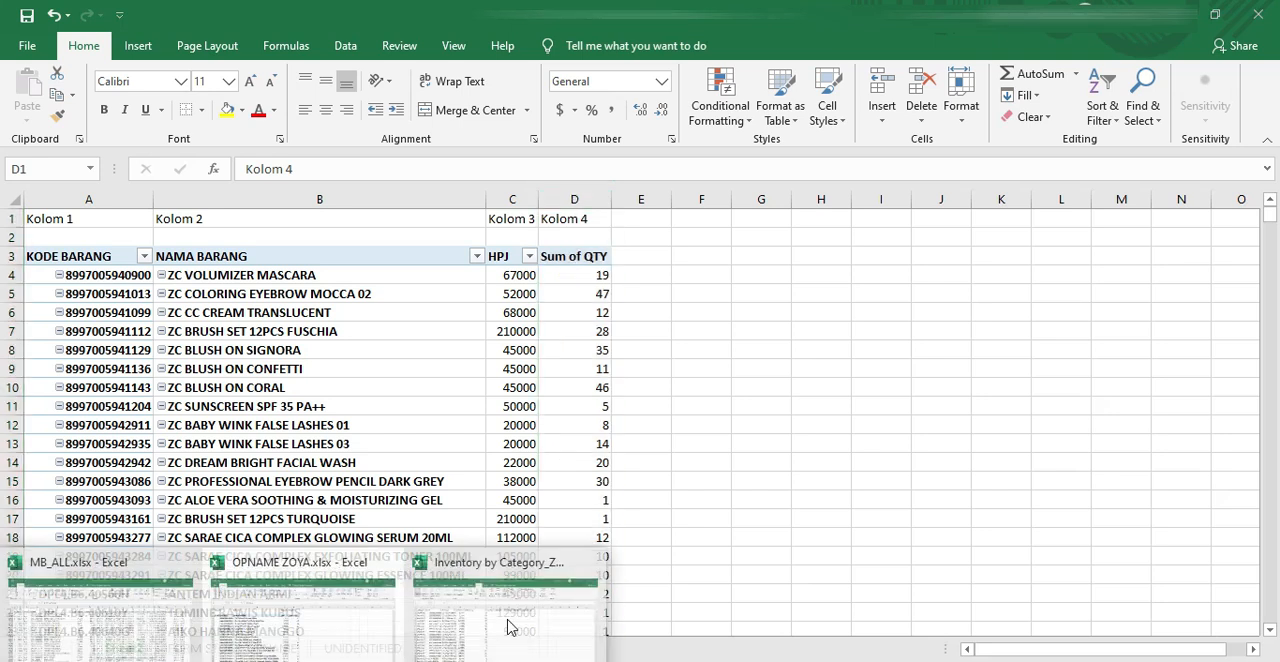
Step: Return to the Inventory by Category workbook and begin a VLOOKUP in G2 with B2 as the lookup value
left_click(512, 630)
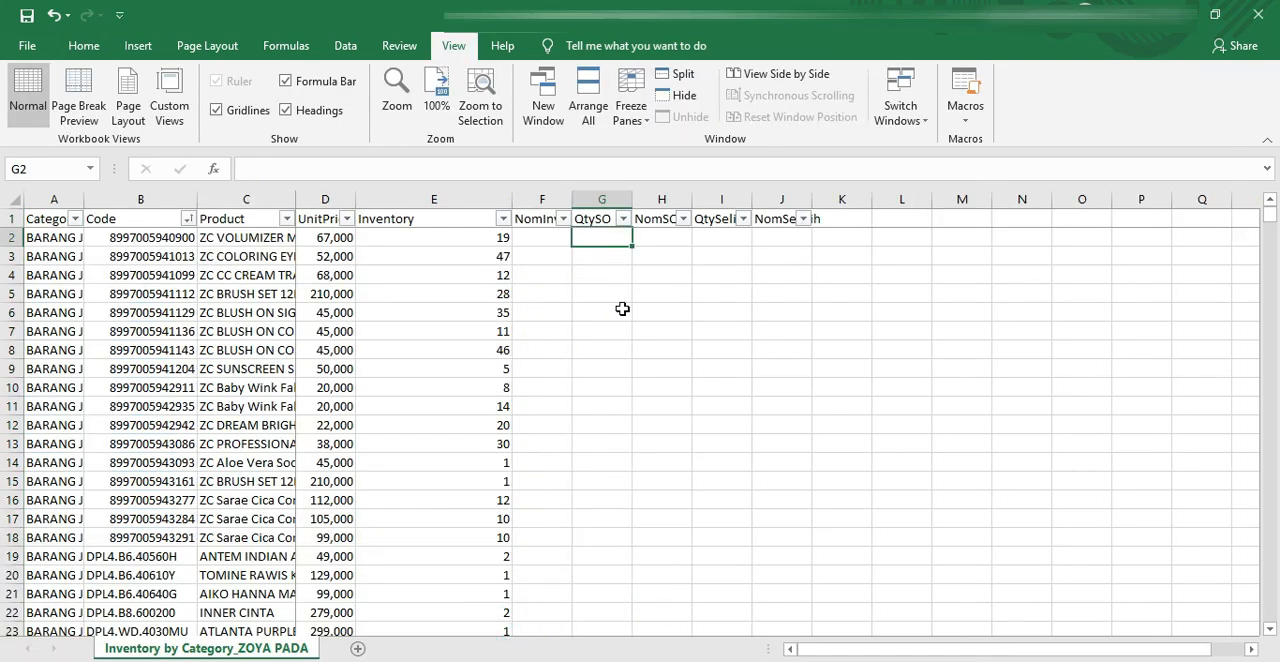
type("=vloo")
key("Tab")
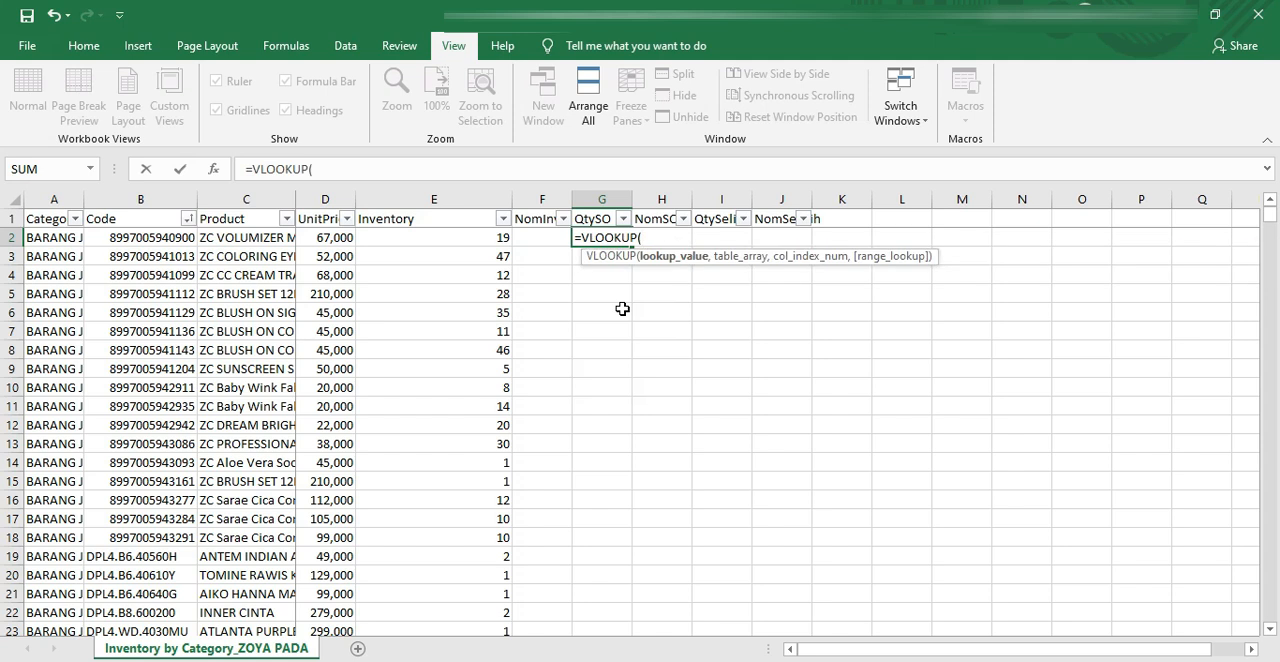
left_click(160, 240)
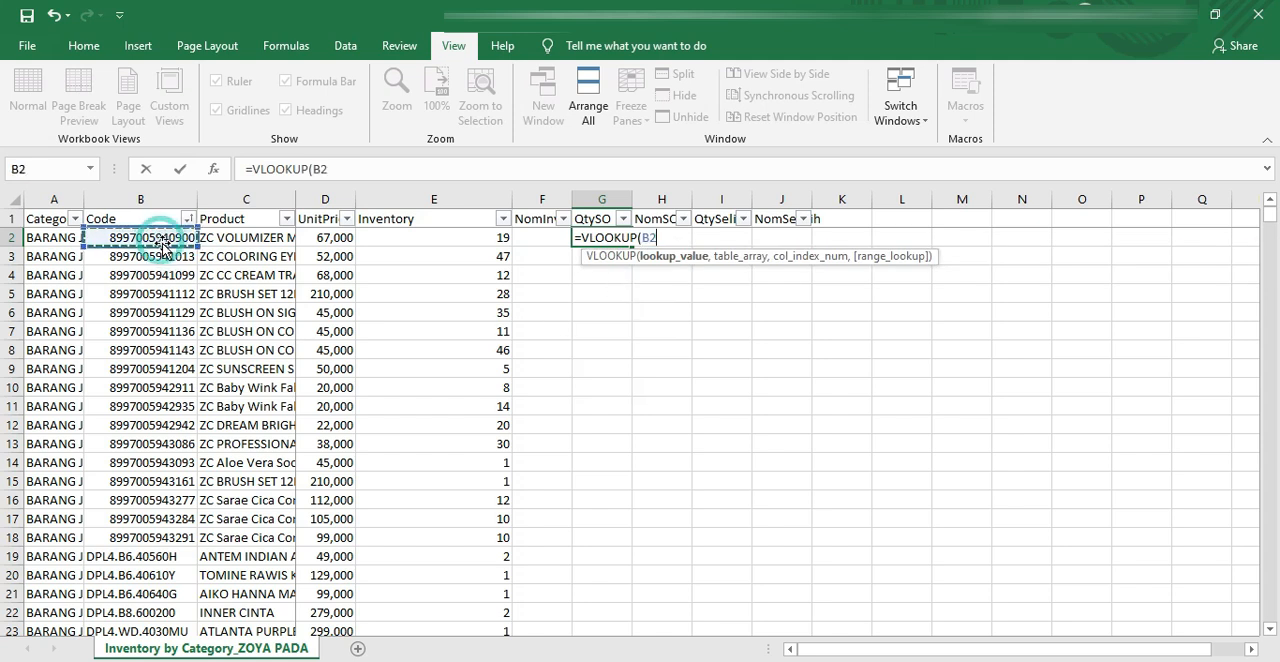
type(",")
Step: Complete the VLOOKUP in G2 with columns $A:$D of Sheet2 in OPNAME ZOYA.xlsx, column index 4 and range lookup 0
left_click(236, 660)
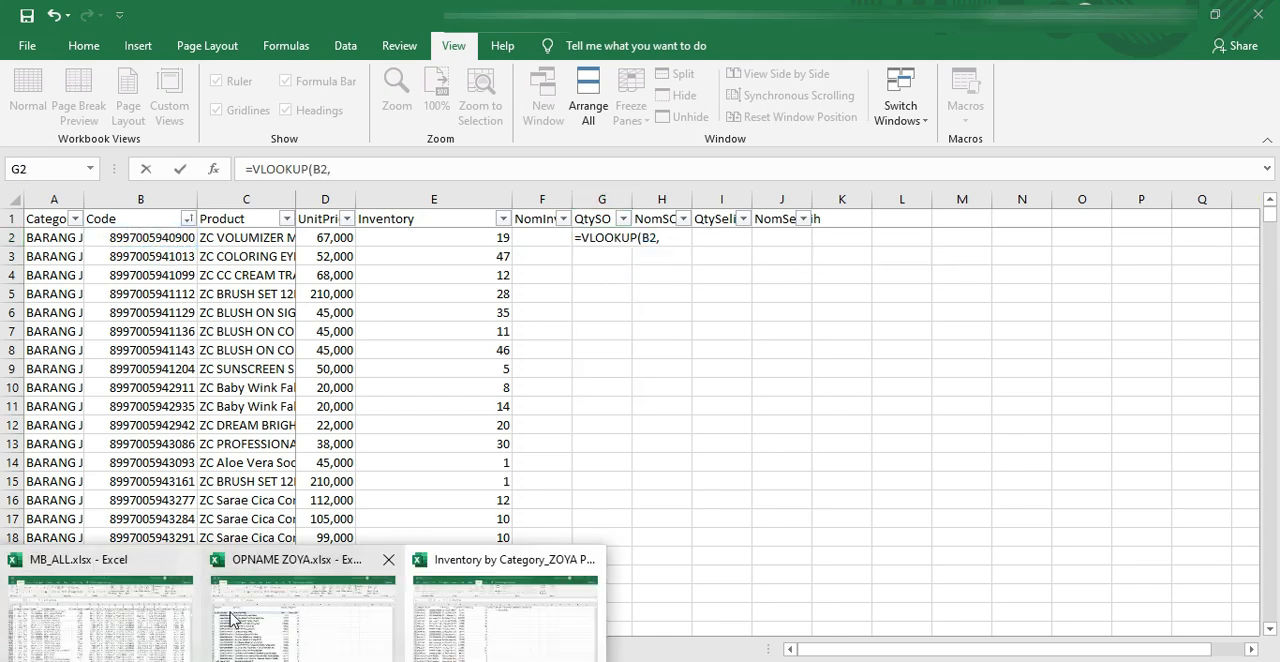
left_click(296, 607)
left_click_drag(122, 199, 595, 215)
left_click(563, 165)
type(",")
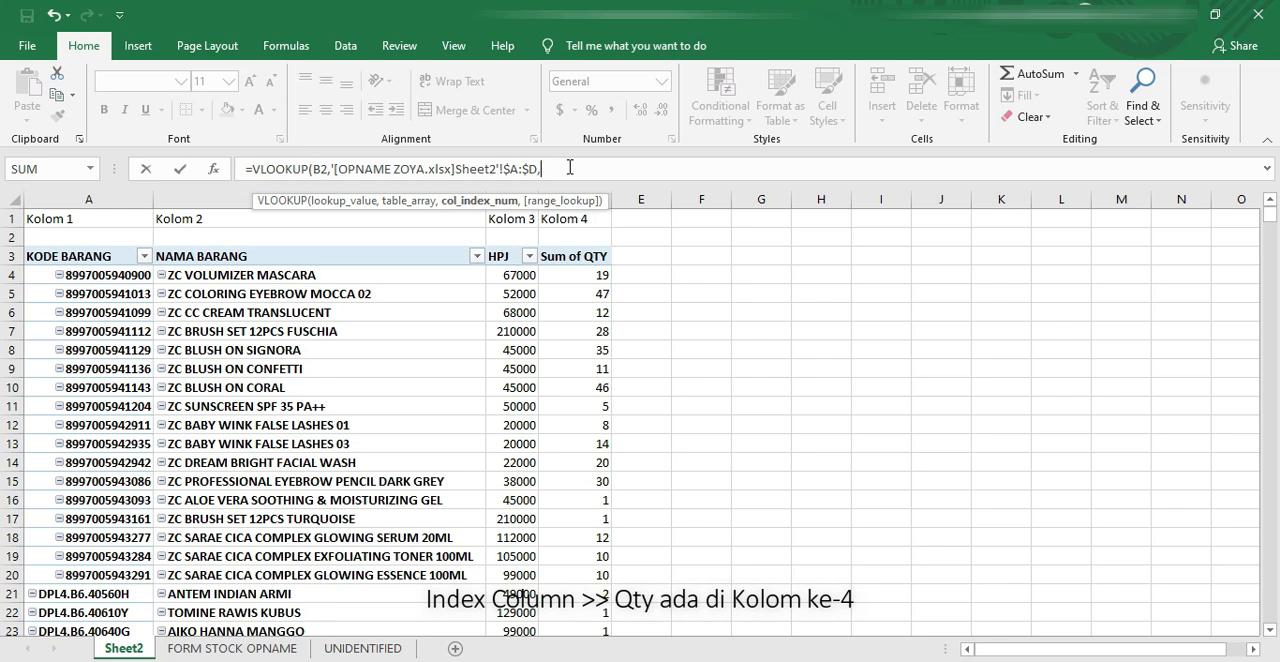
type("4,0")
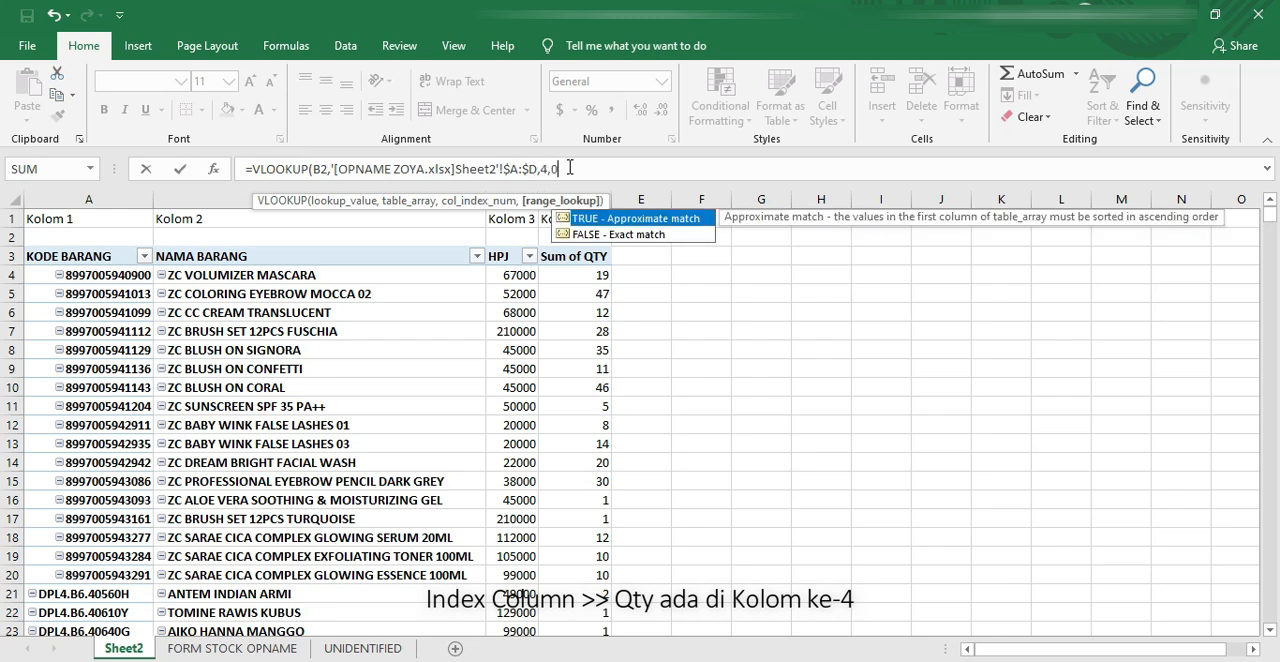
key("Return")
left_click(622, 237)
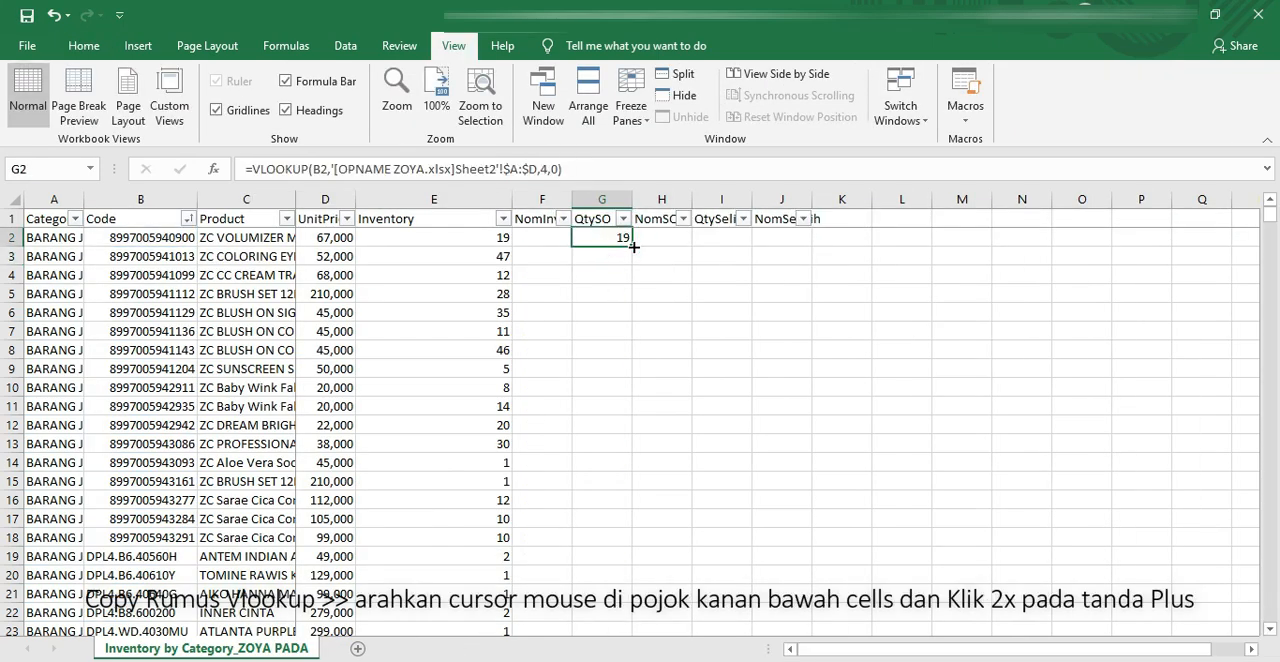
Step: Copy the VLOOKUP formula in G2 down the QtySO column and select I2 under QtySelisih
double_click(631, 246)
left_click(716, 238)
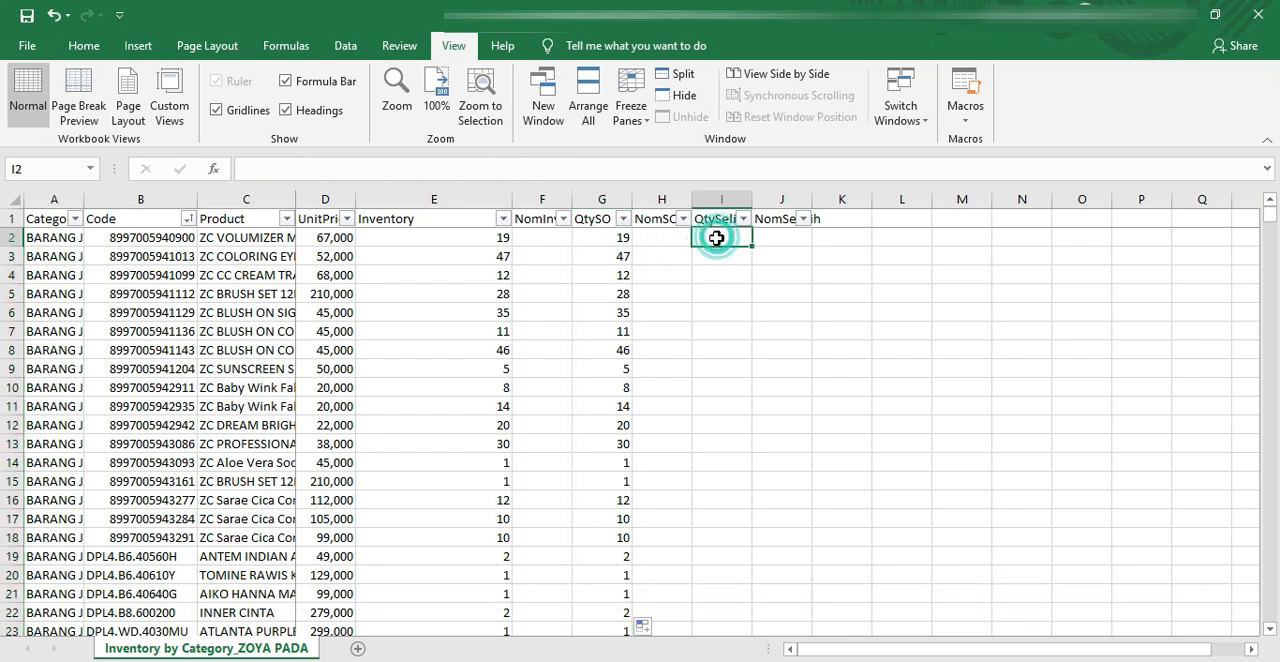
type("=")
left_click(626, 241)
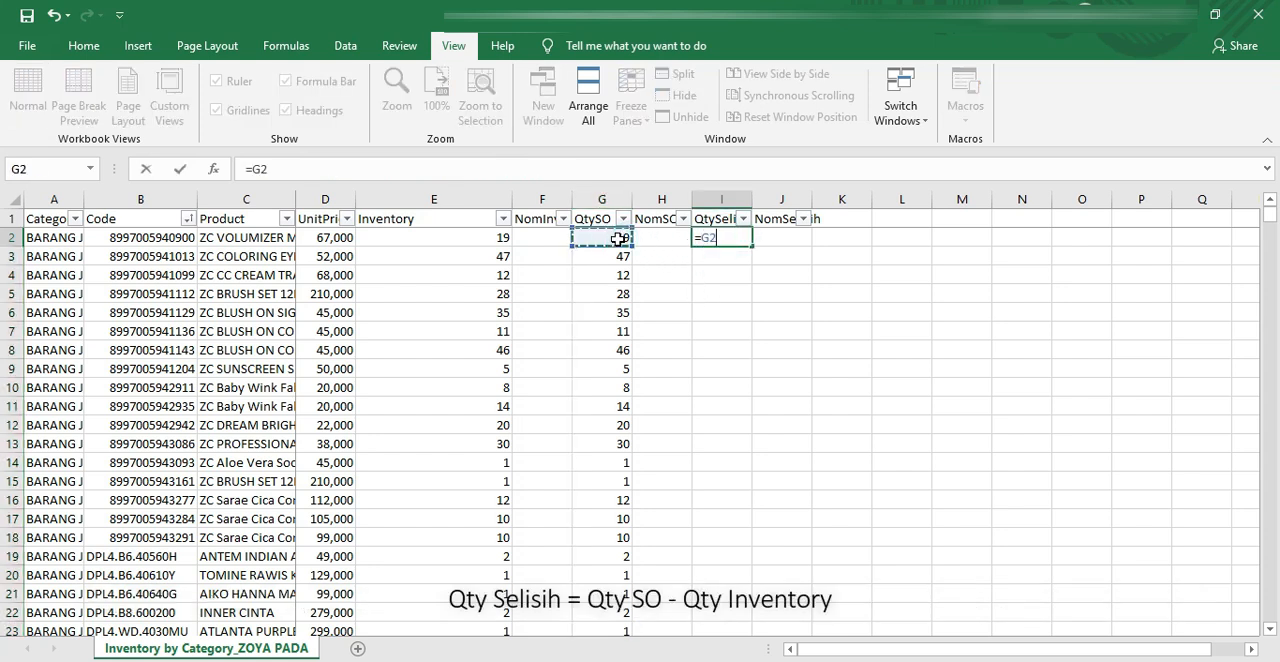
type("-")
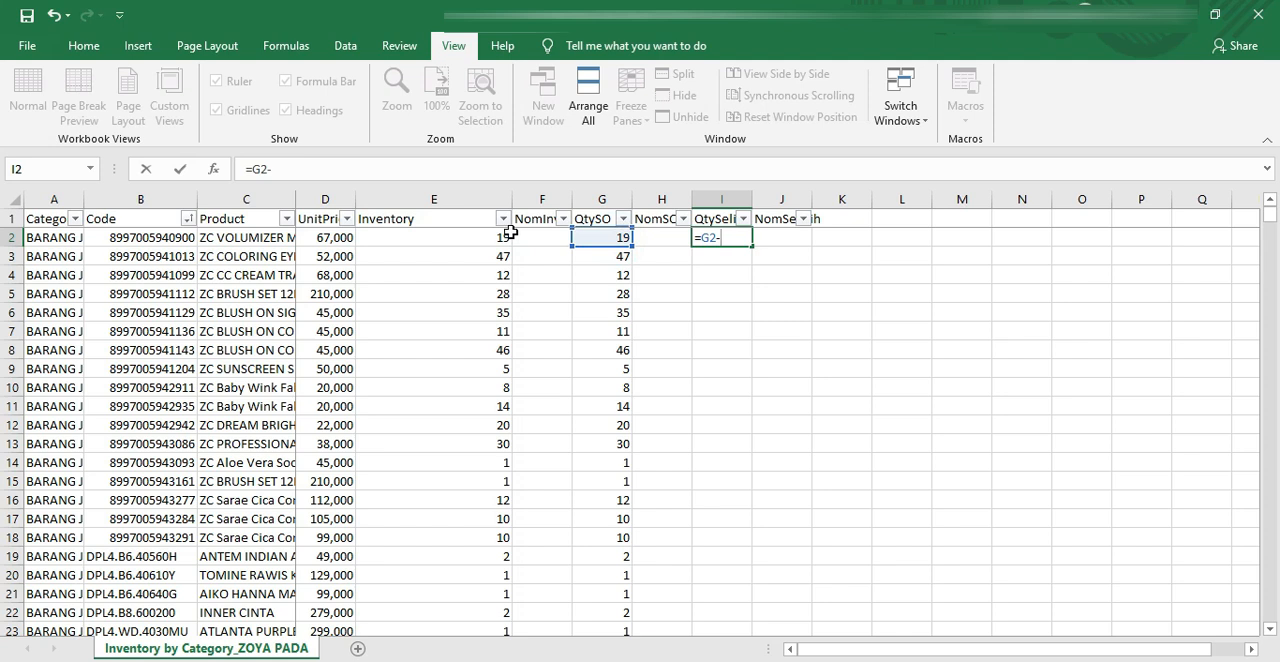
key("Escape")
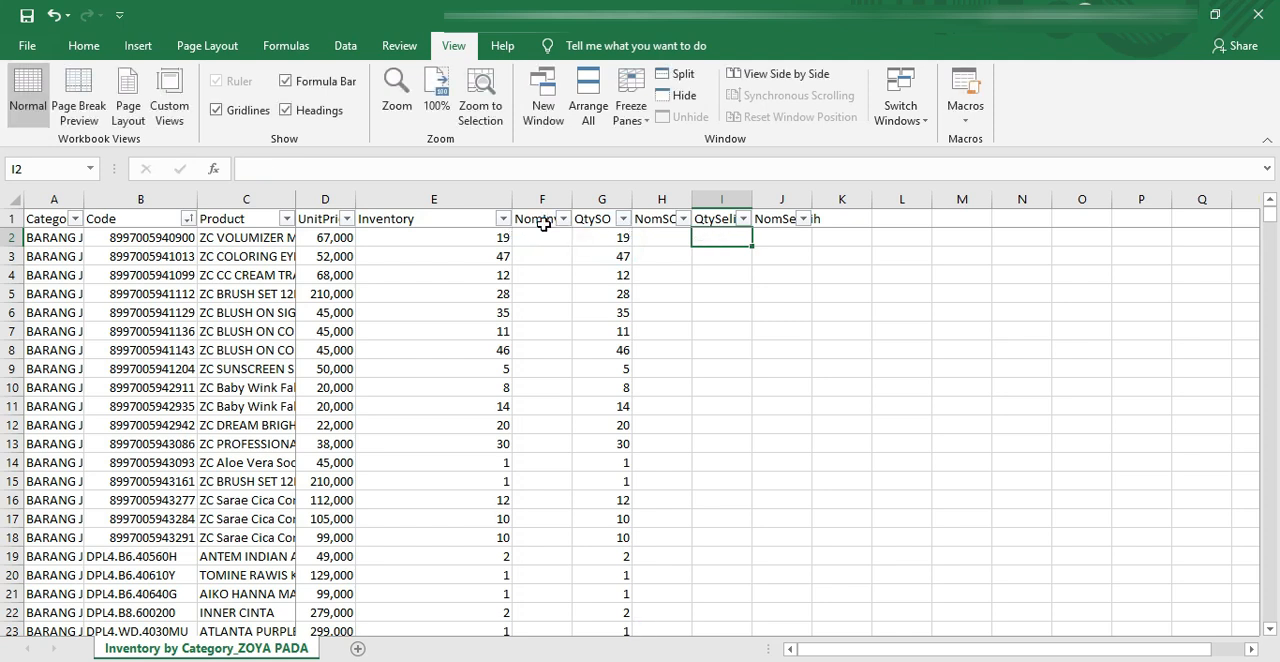
Step: Fill the QtySelisih column from I2 down with =G2-E2 and fit the Inventory column's width to its contents
scroll(543, 224, "up", 1)
type("=")
left_click(668, 244)
type("-")
left_click(577, 246)
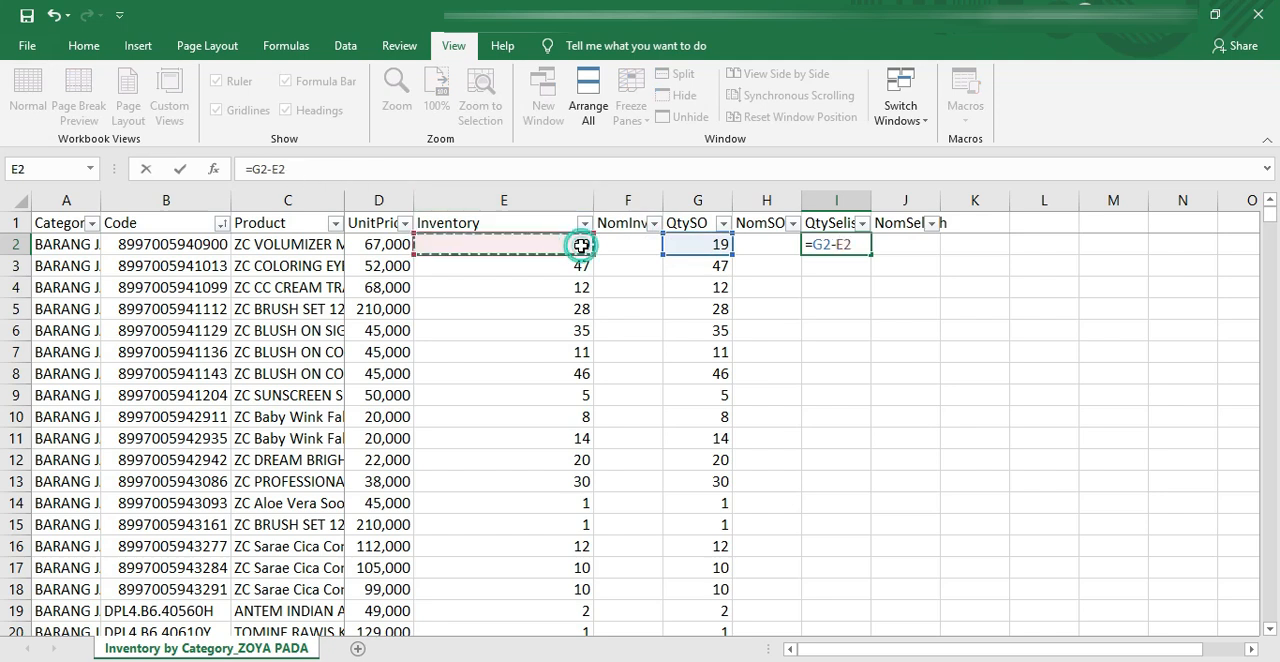
key("Return")
double_click(594, 200)
left_click(755, 248)
double_click(779, 254)
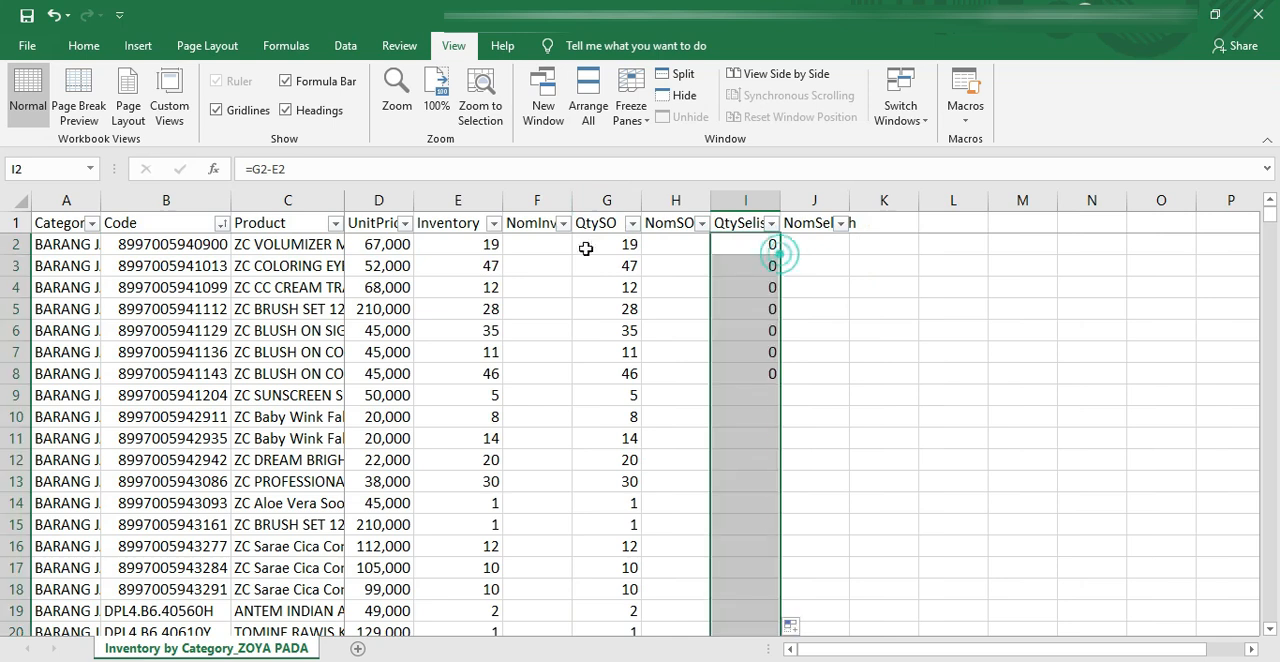
Step: Enter =D2*E2 in F2 for NomInven and copy the formula down the column
left_click(562, 243)
type("=")
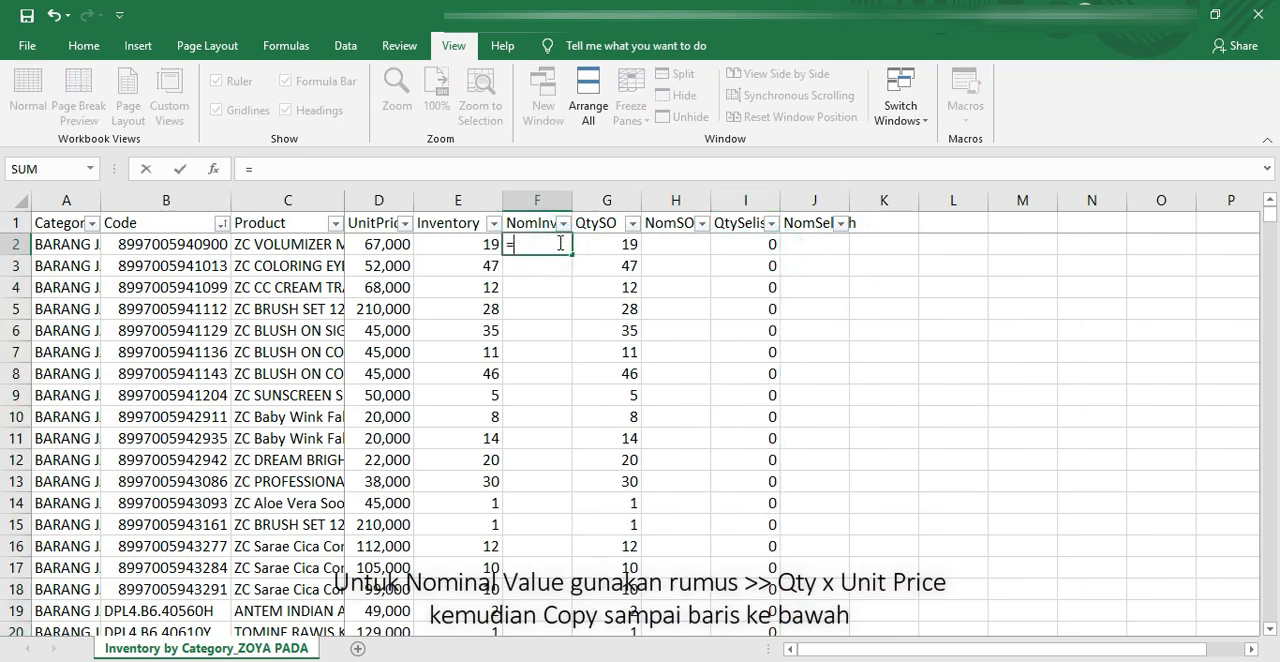
left_click(398, 243)
left_click(467, 241)
key("Return")
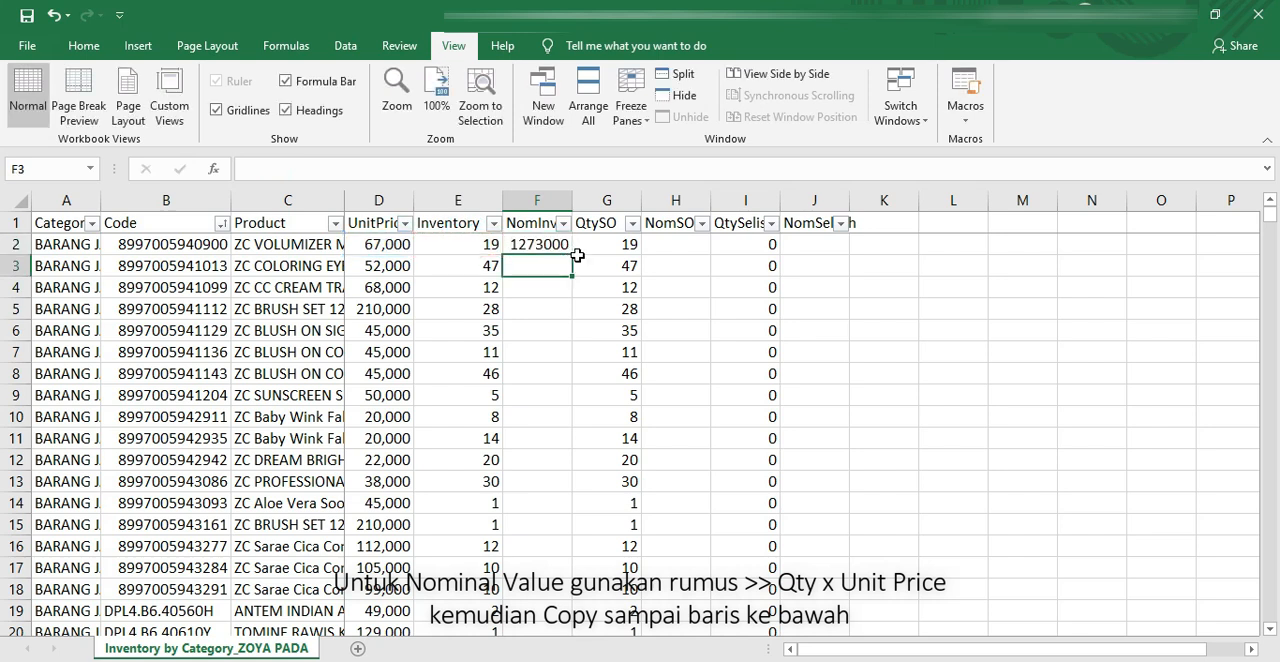
left_click(566, 250)
double_click(571, 254)
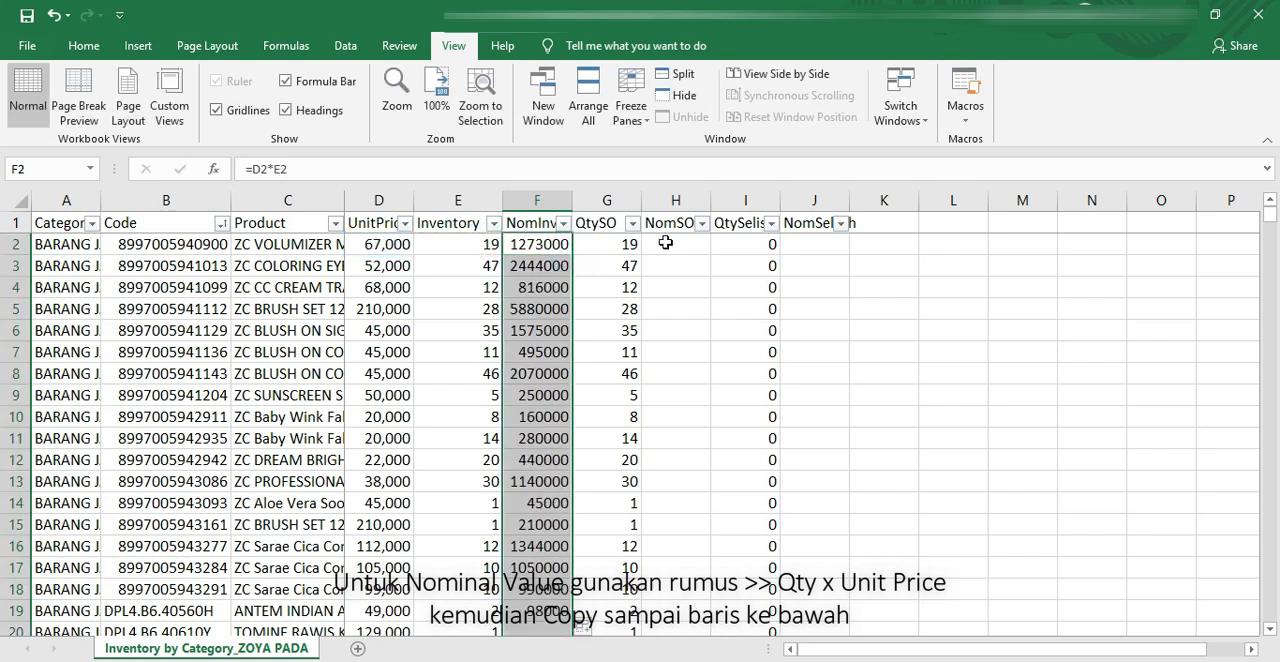
Step: Enter =G2*D2 in H2 for NomSO and copy the formula down the column
left_click(665, 243)
type("=")
left_click(615, 243)
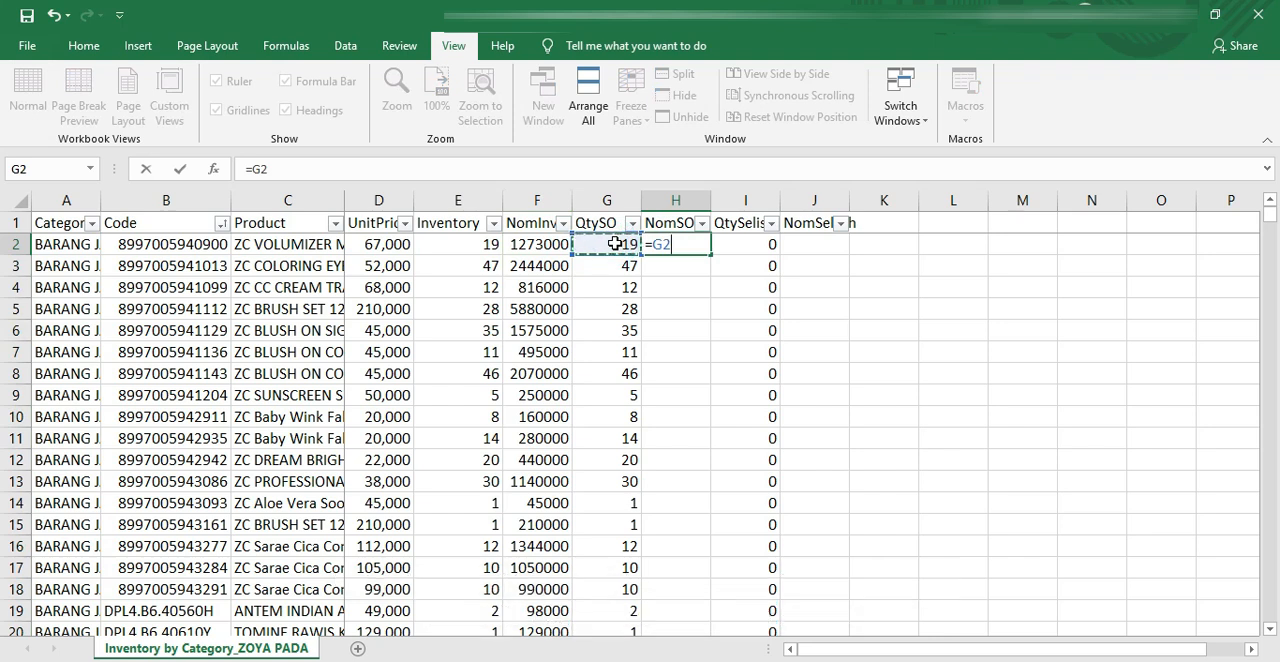
type("*")
left_click(399, 242)
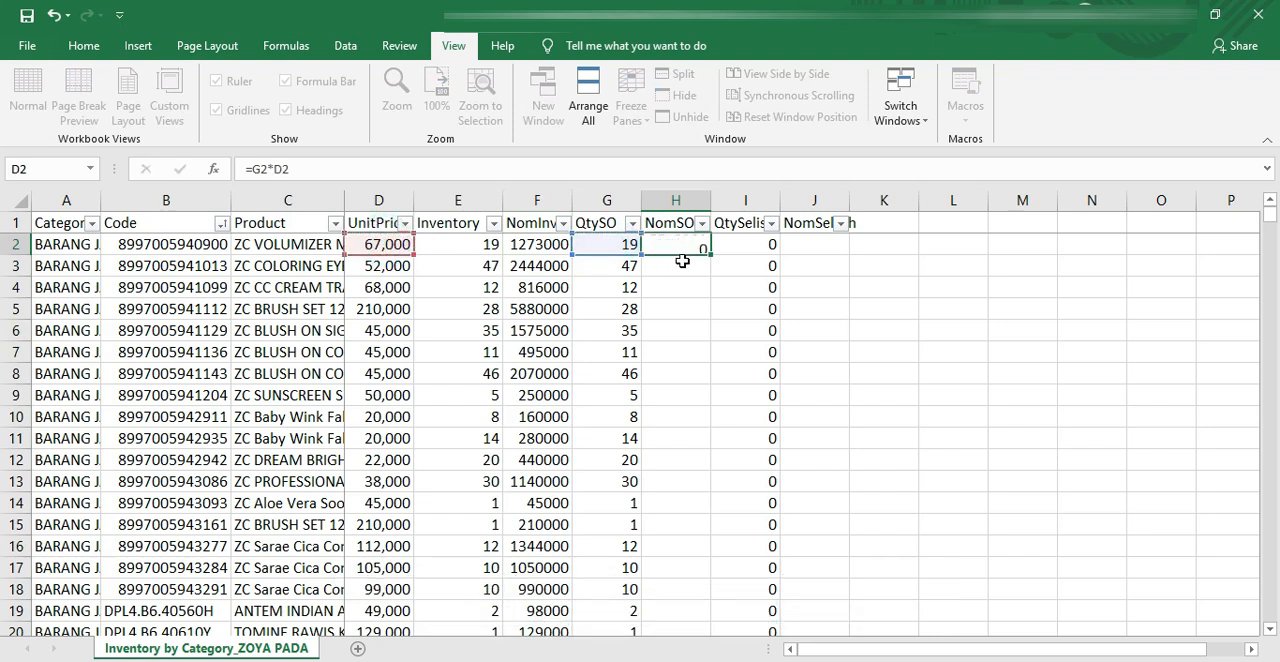
key("Return")
left_click(683, 252)
double_click(712, 257)
Step: Enter =I2*D2 in J2 for NomSelisih and copy the formula down the column
left_click(808, 250)
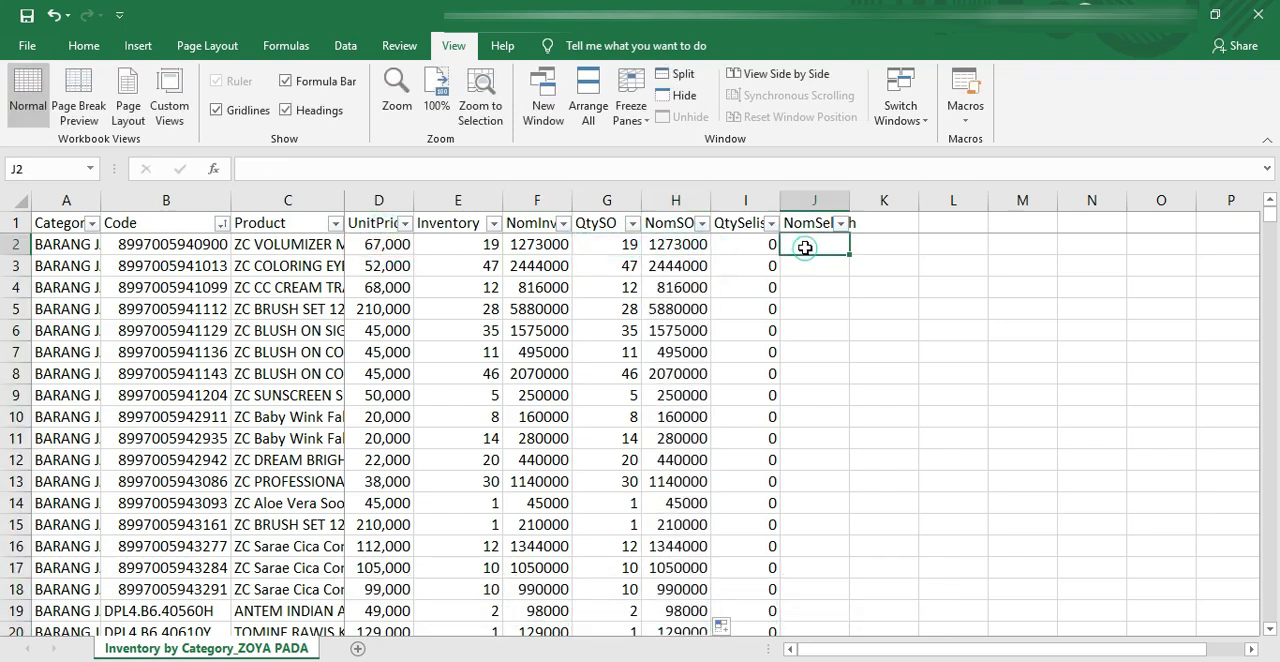
type("=")
left_click(757, 244)
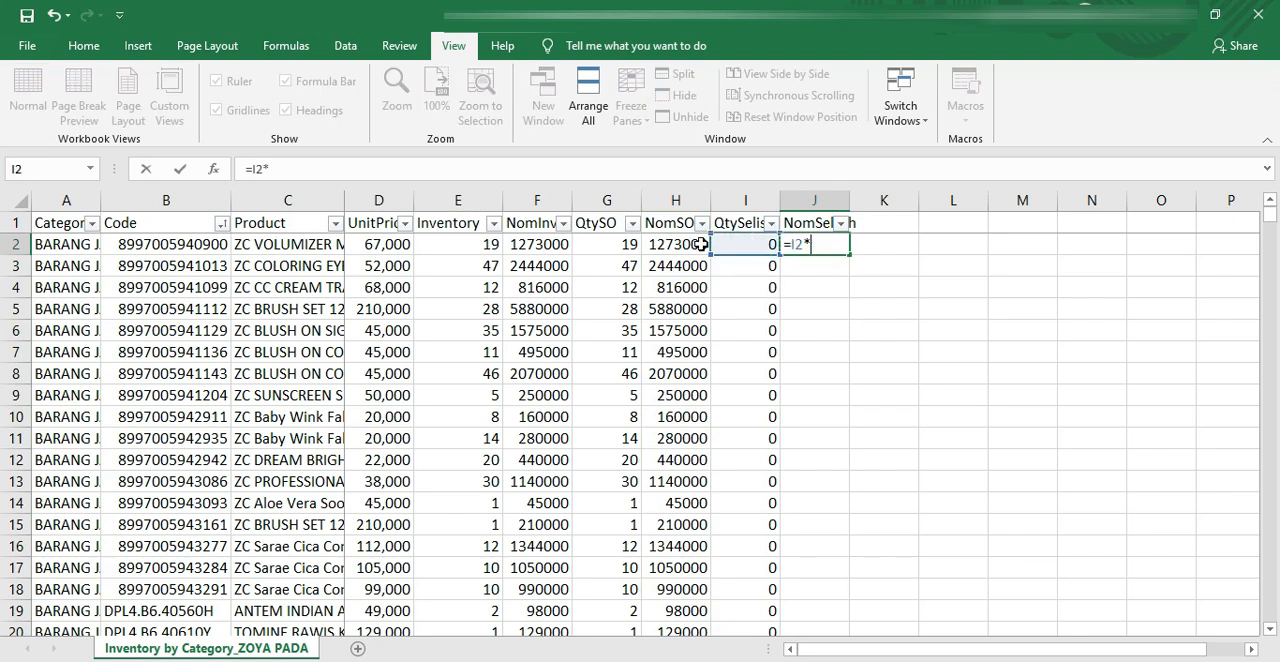
type("*")
left_click(393, 243)
key("Return")
left_click(829, 244)
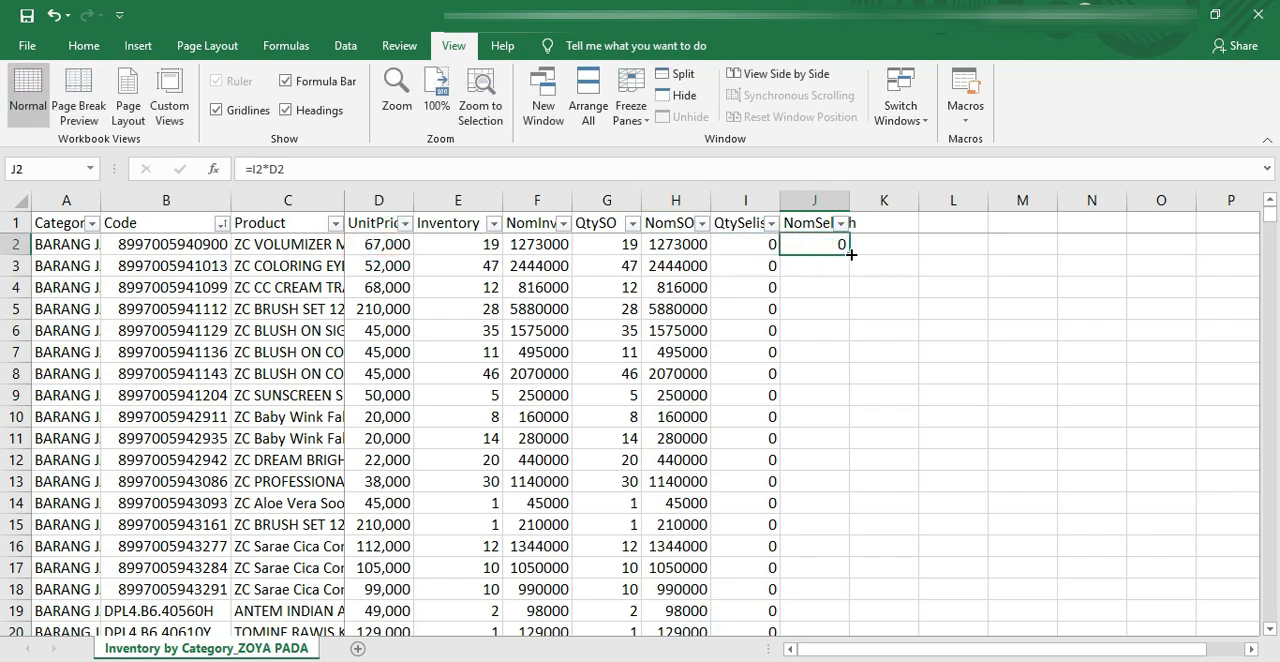
double_click(848, 254)
Step: Format the NomInven, NomSO and NomSelisih columns as Accounting with thousands separators and no decimals
left_click(816, 201)
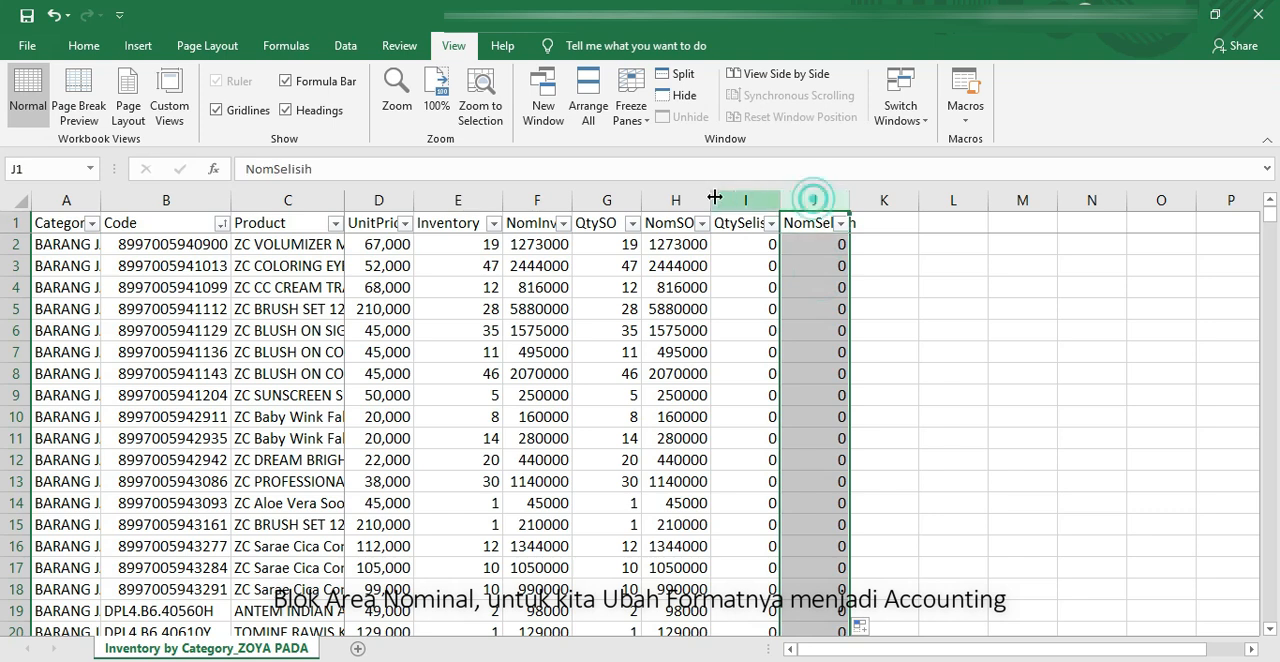
left_click(681, 199, "ctrl")
left_click(540, 201, "ctrl")
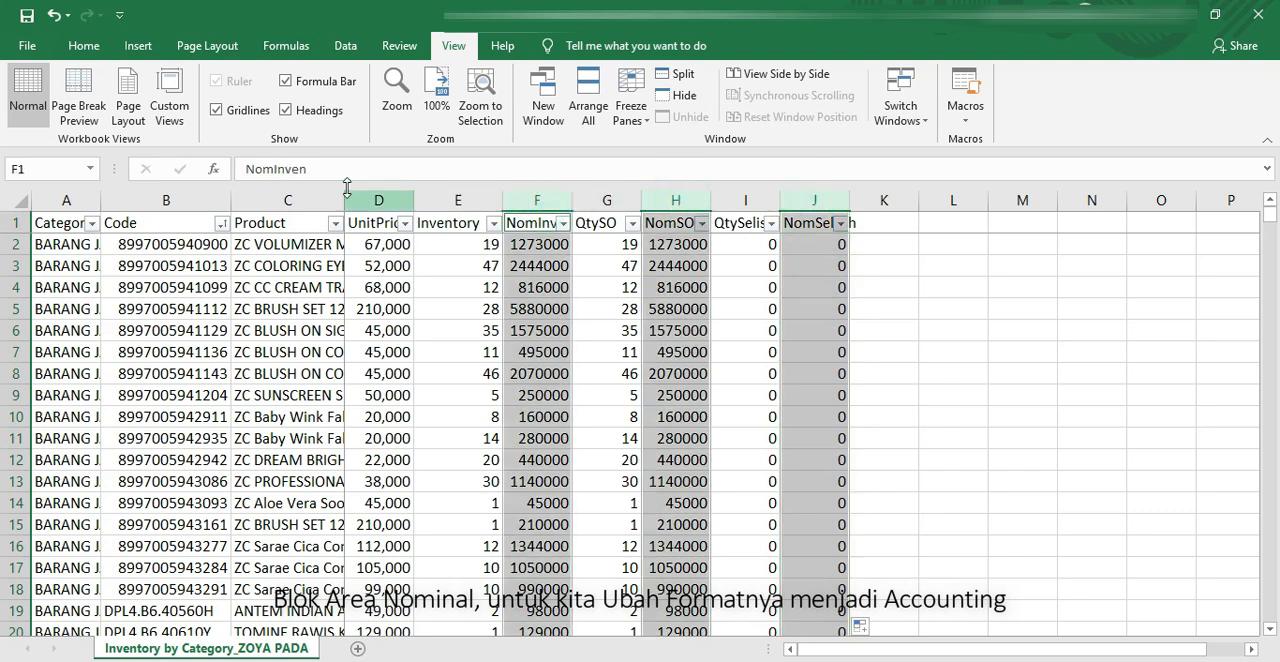
left_click(88, 46)
left_click(611, 110)
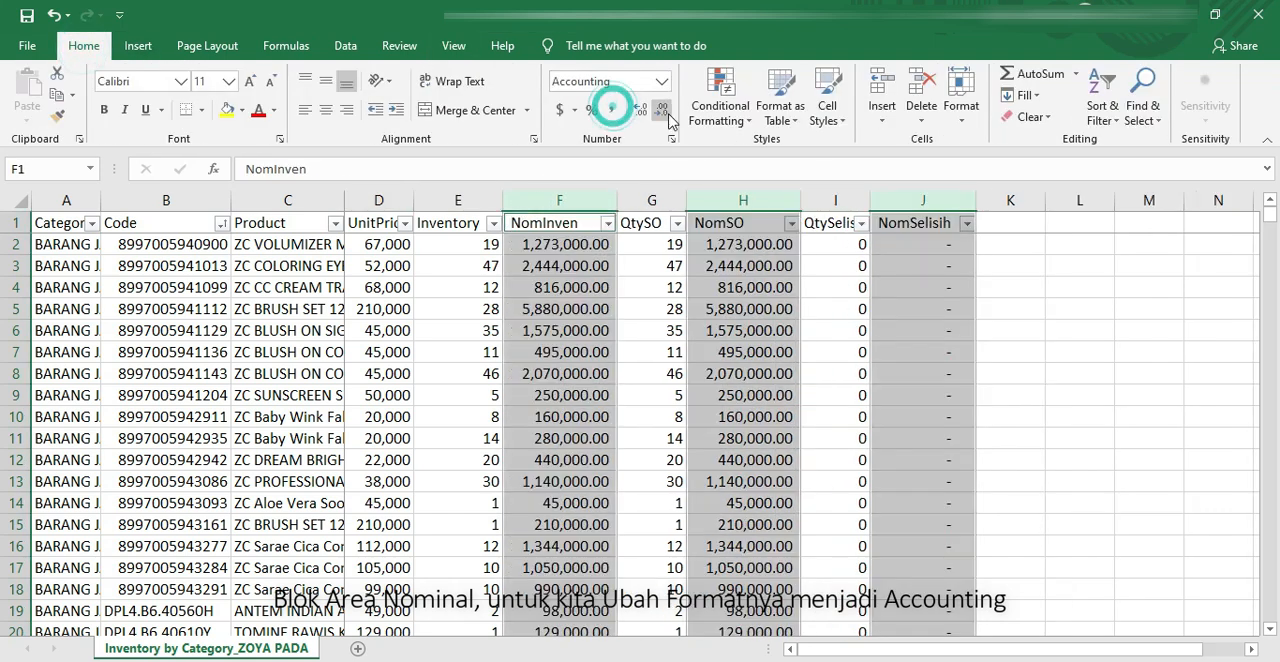
left_click(665, 110)
left_click(665, 110)
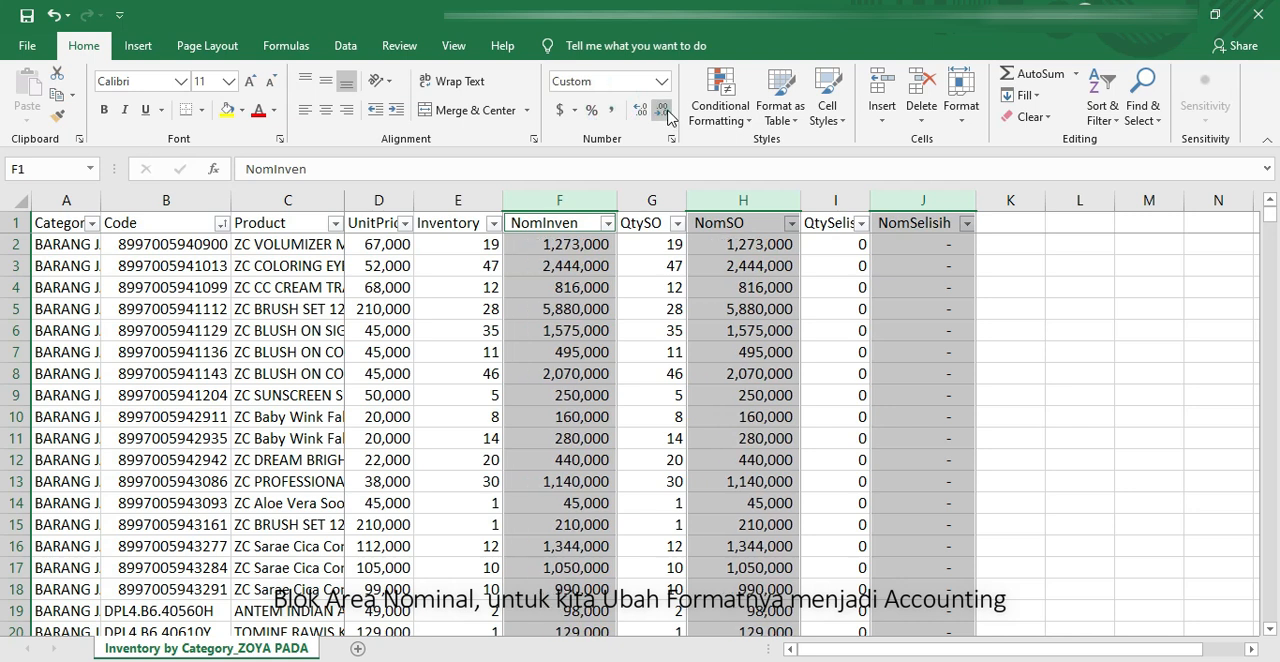
left_click(575, 265)
left_click(417, 262)
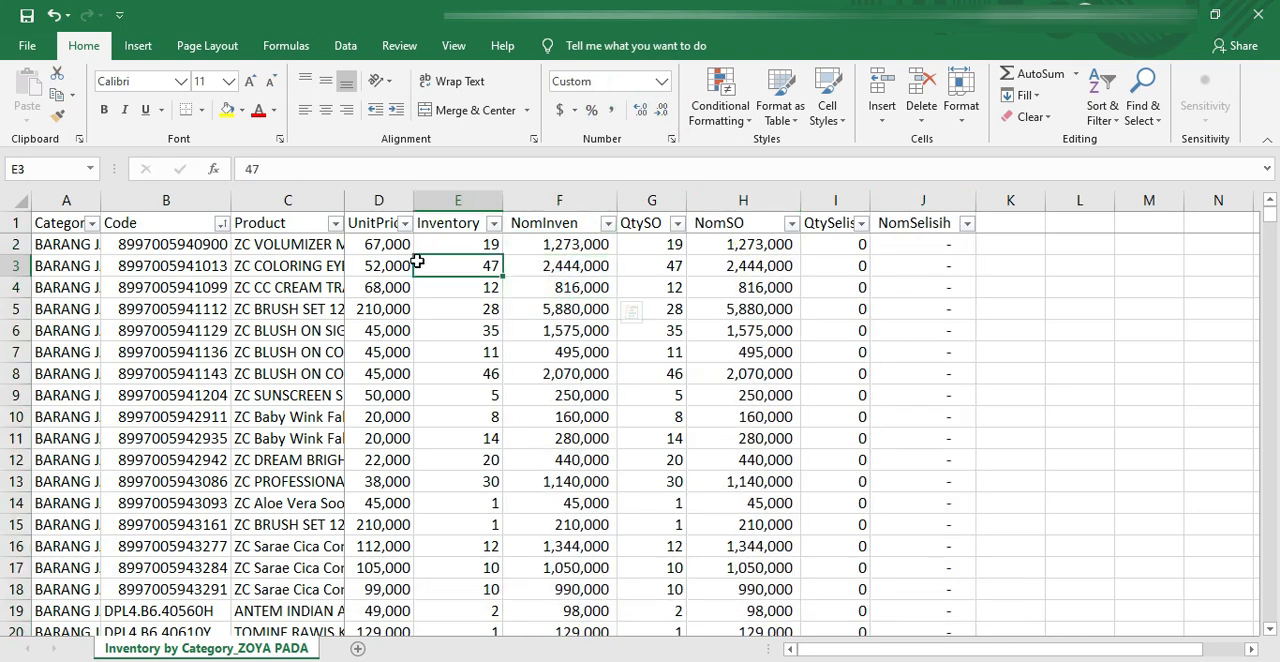
Step: Insert an empty row above the header row for the column totals
left_click(16, 223)
right_click(16, 223)
left_click(60, 352)
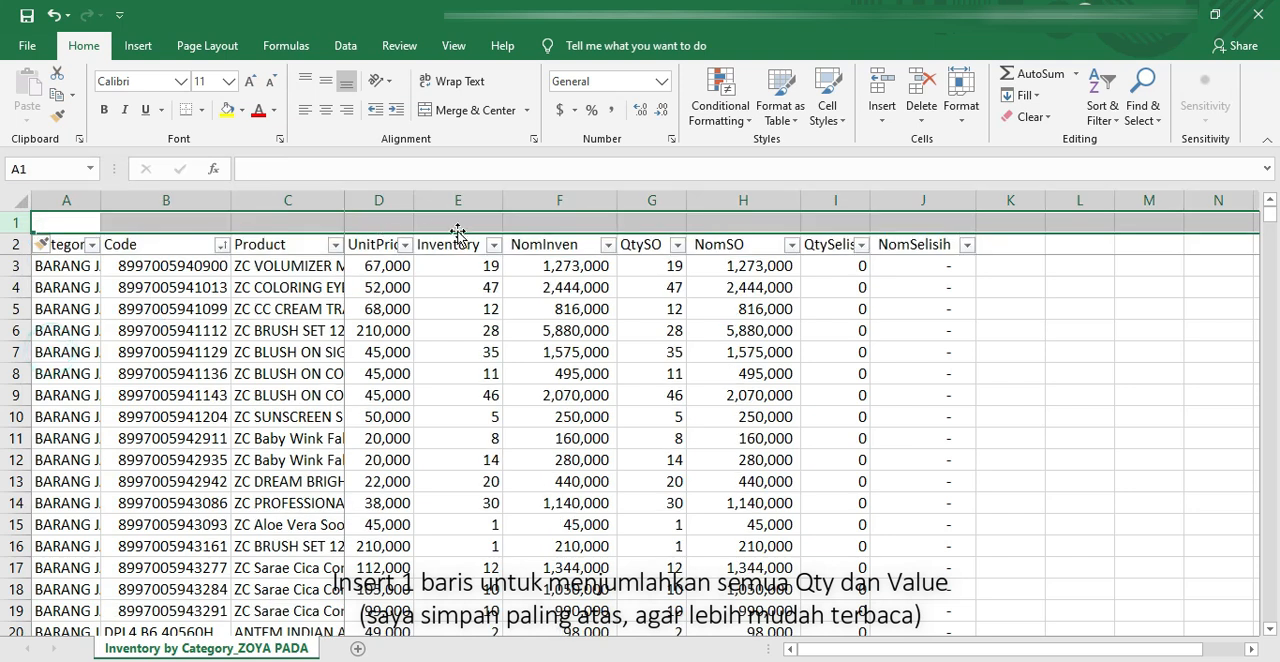
Step: Total the Inventory column in E1 with =SUM(E3:E1227)
left_click(455, 220)
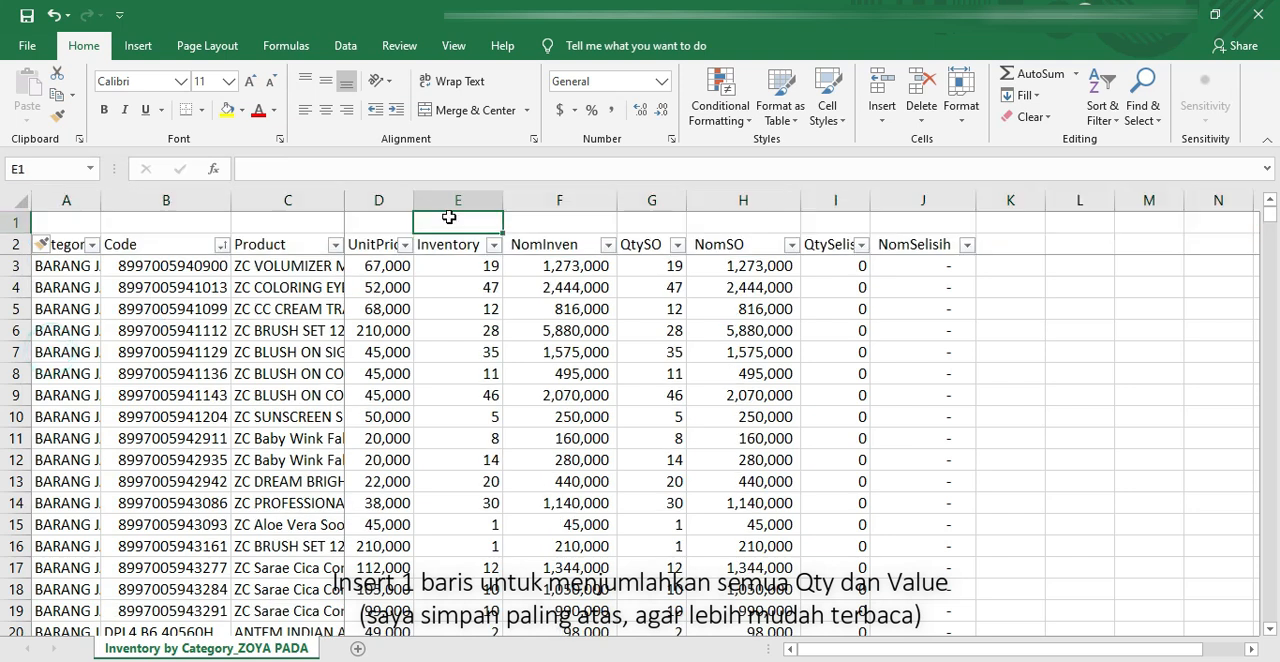
left_click(1035, 75)
left_click(490, 267)
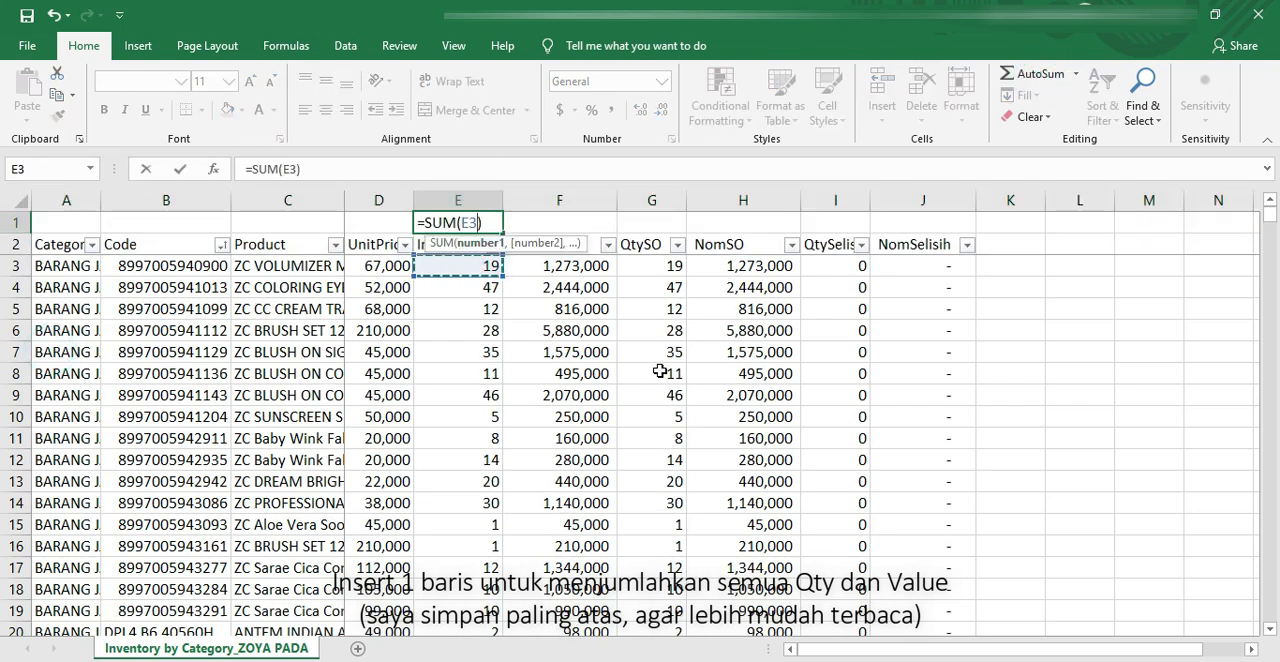
key("ctrl+shift+Down")
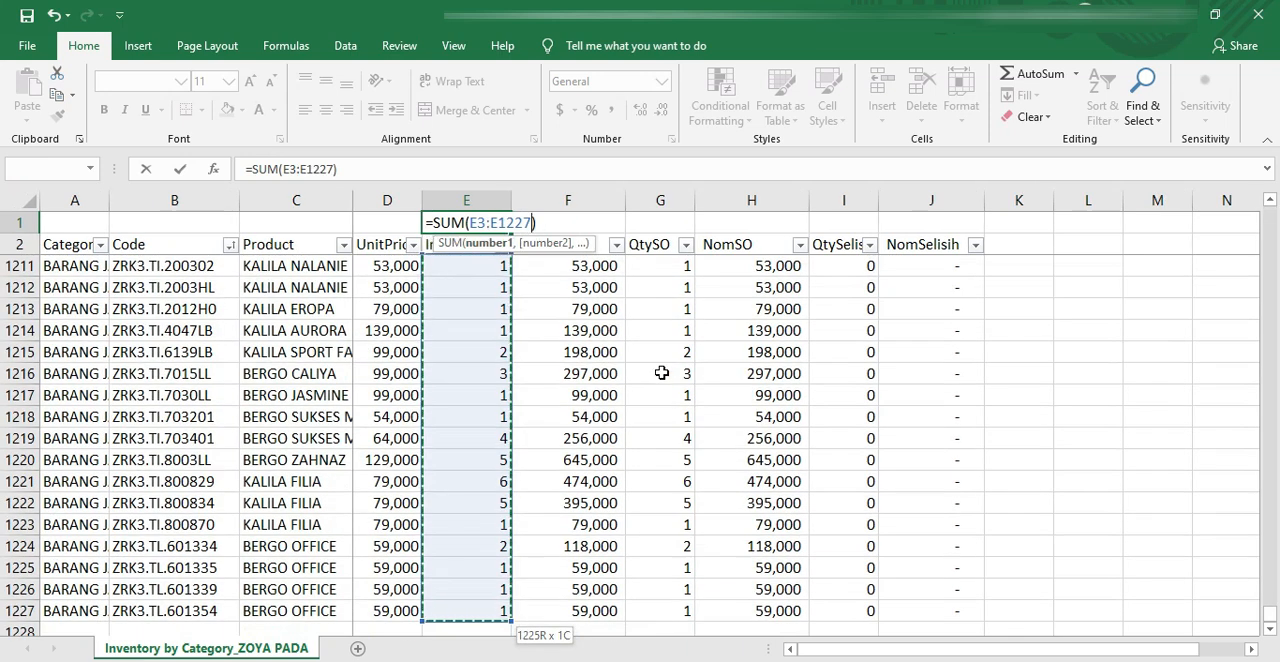
key("Return")
Step: Copy the E1 total across to J1 and format the totals with thousands separators and no decimals
left_click(499, 222)
left_click_drag(511, 232, 440, 222)
left_click(612, 110)
left_click(660, 110)
left_click(660, 110)
left_click(670, 328)
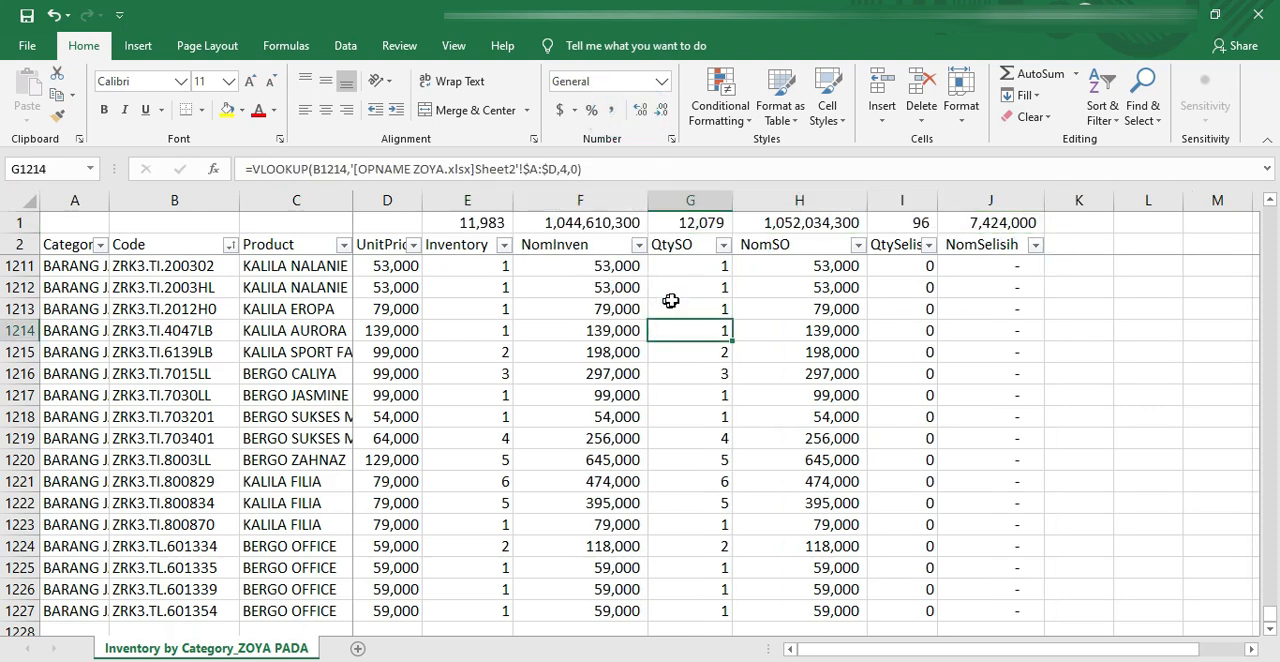
Step: Filter the QtySelisih column to exclude 0 so only rows with a difference are listed
left_click(928, 245)
left_click(742, 461)
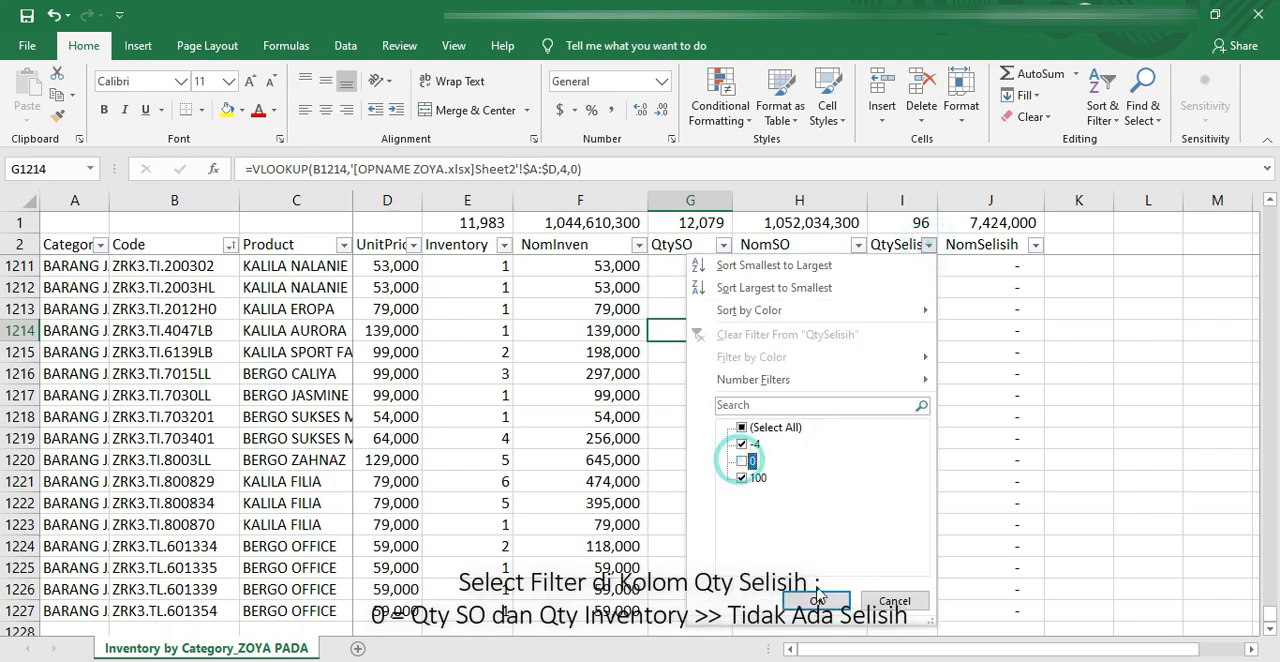
key("Return")
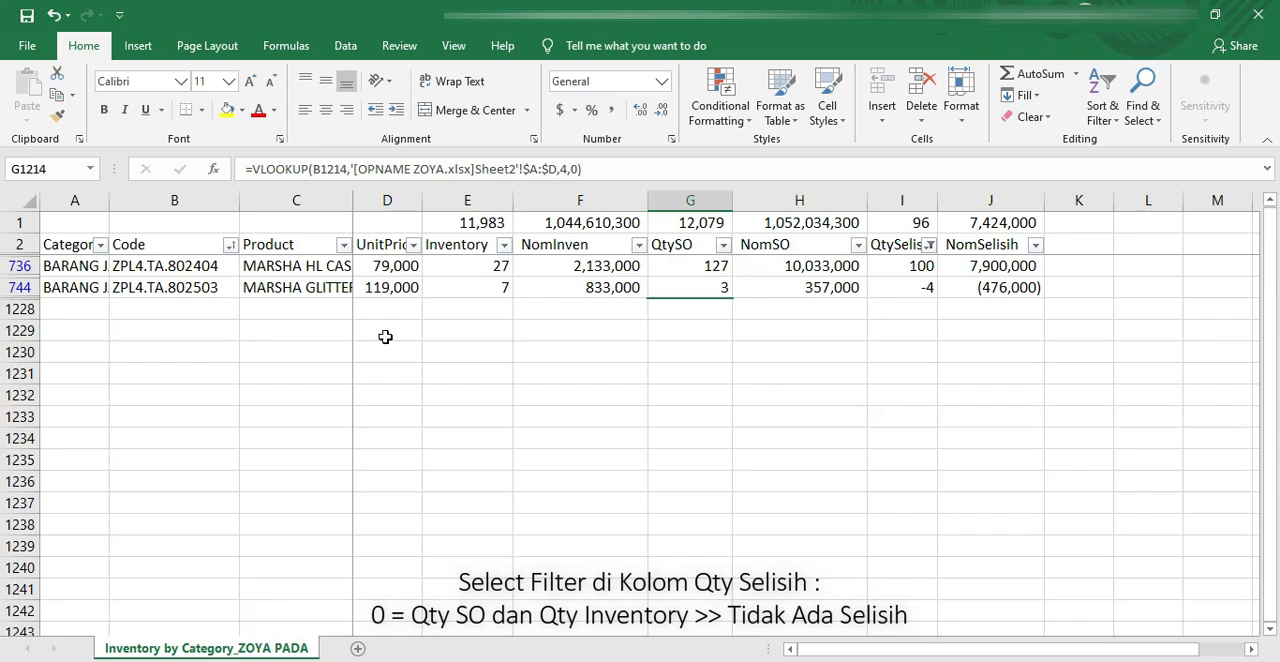
Step: Fit the Product column to its contents and narrow the Code column slightly while reviewing the filtered rows
double_click(352, 200)
left_click_drag(240, 200, 229, 200)
left_click_drag(559, 200, 418, 215)
left_click_drag(175, 265, 1023, 280)
left_click(968, 355)
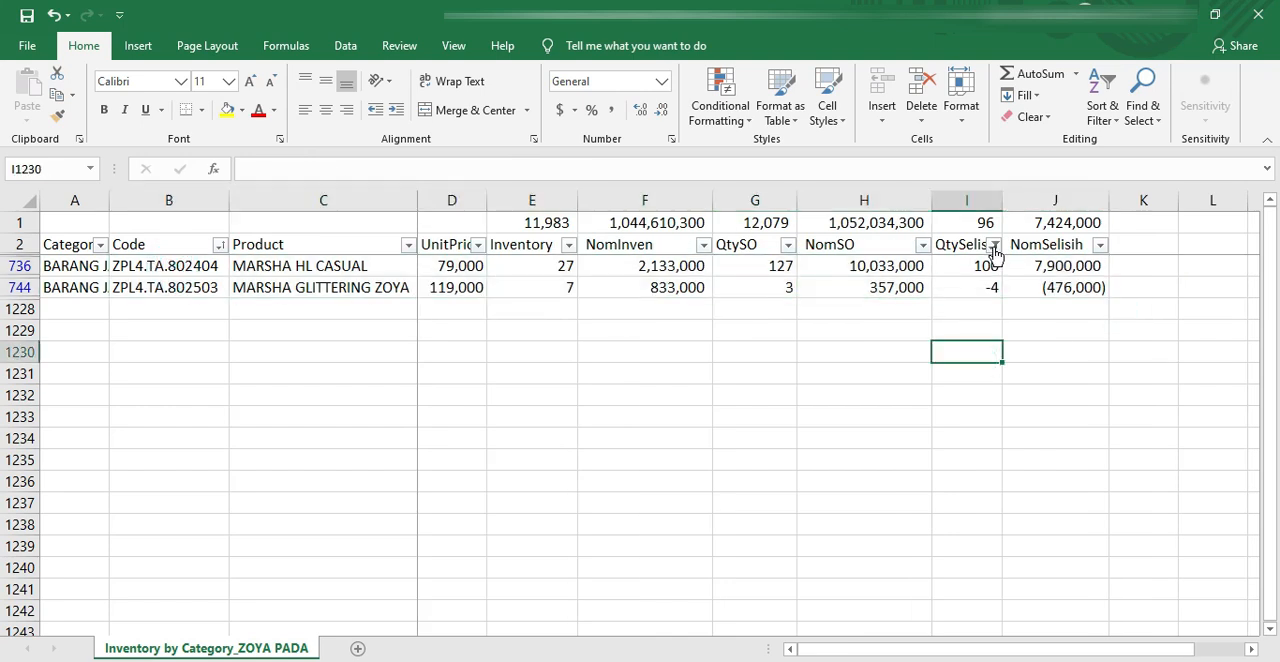
Step: Clear the filter from the QtySelisih column to list all products
left_click(995, 250)
left_click(912, 332)
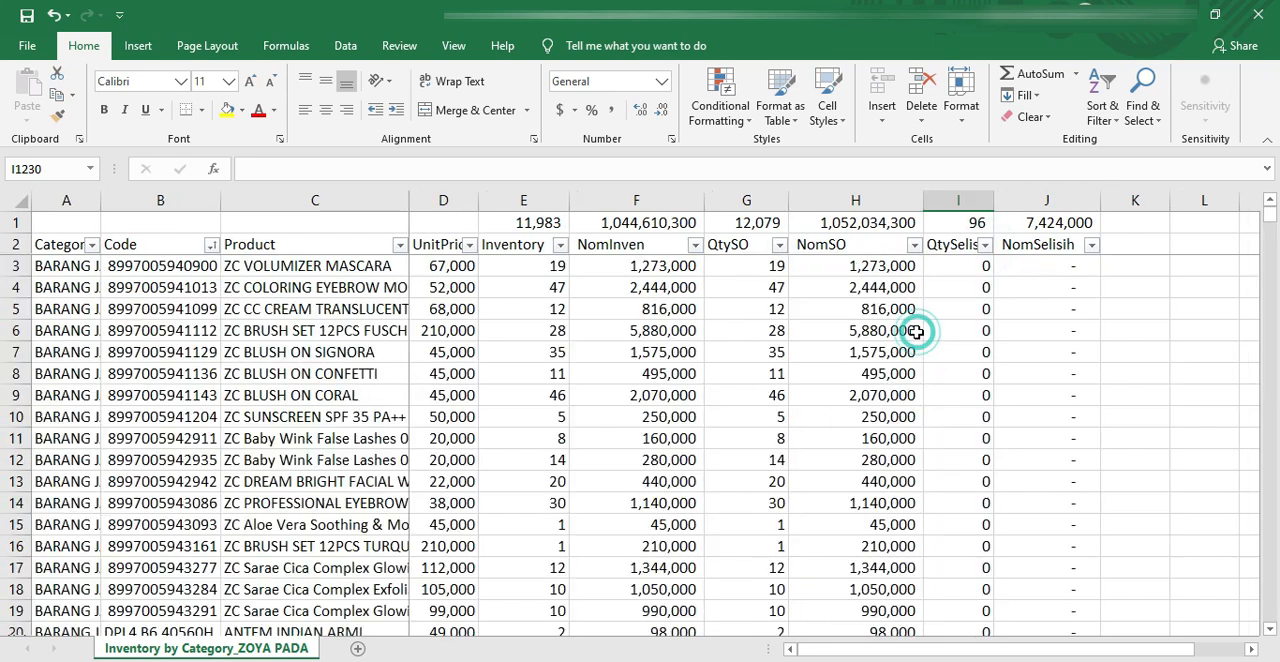
left_click(787, 311)
Step: Copy the QtySO total with its header from G1:G2 and switch to the OPNAME ZOYA workbook
left_click(760, 222)
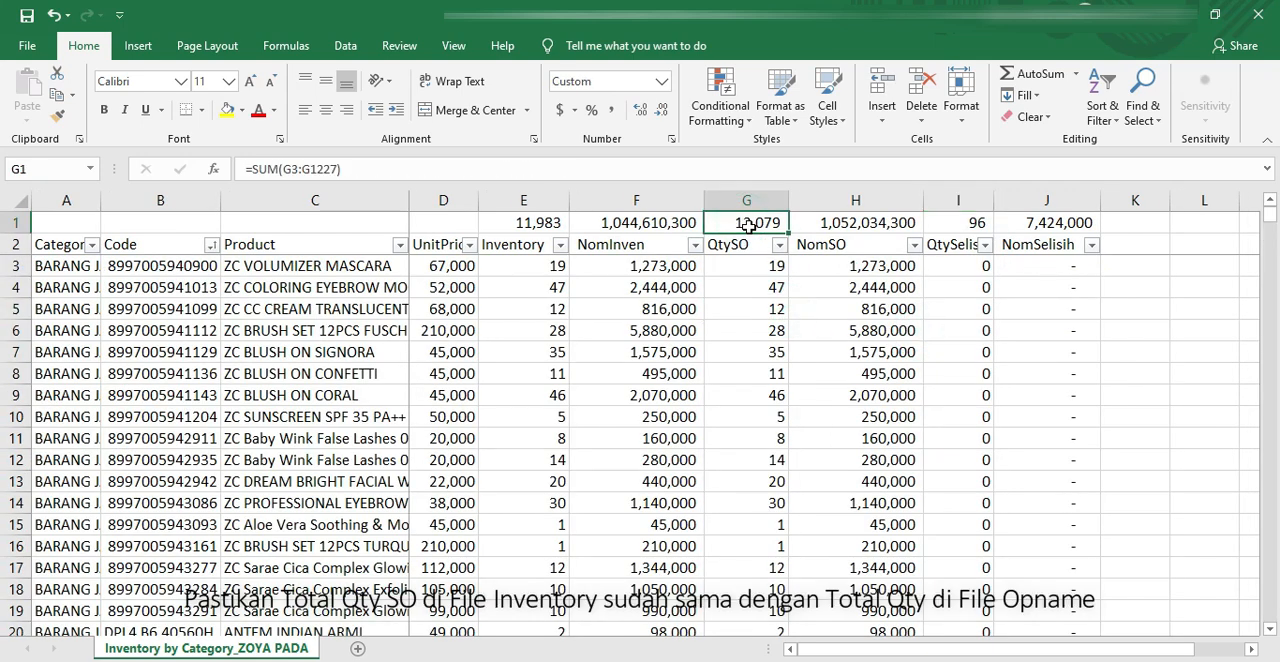
left_click_drag(760, 238, 760, 244)
key("ctrl+c")
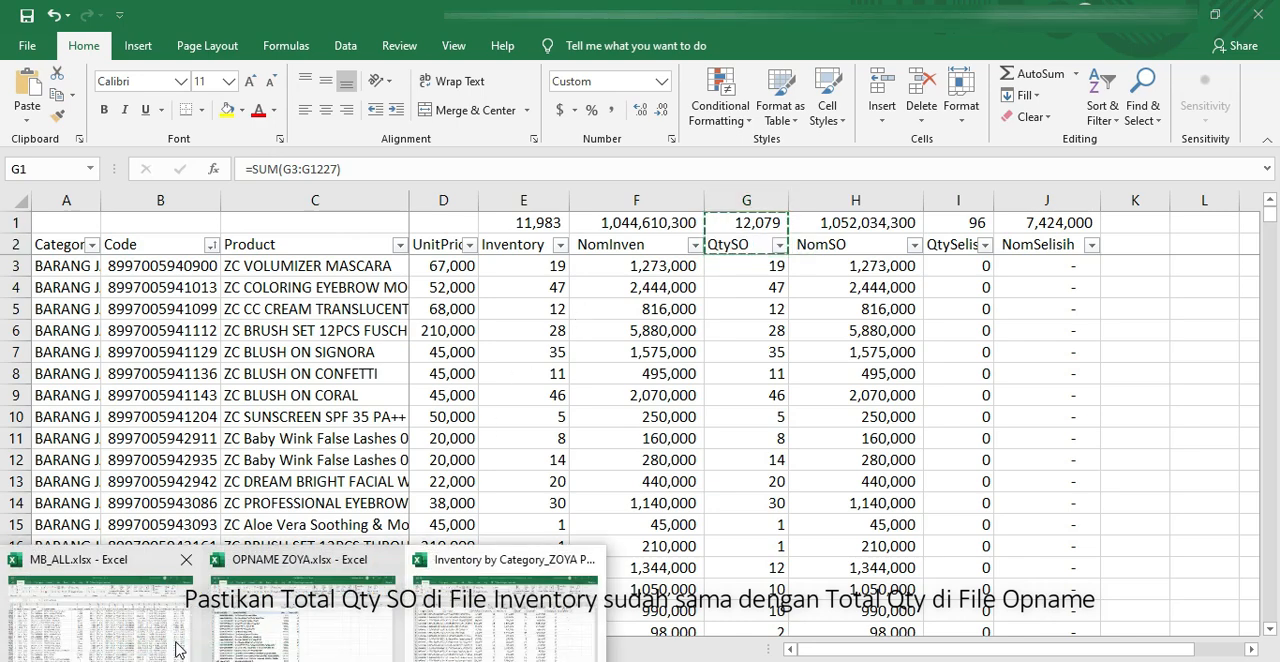
mouse_move(168, 631)
left_click(296, 617)
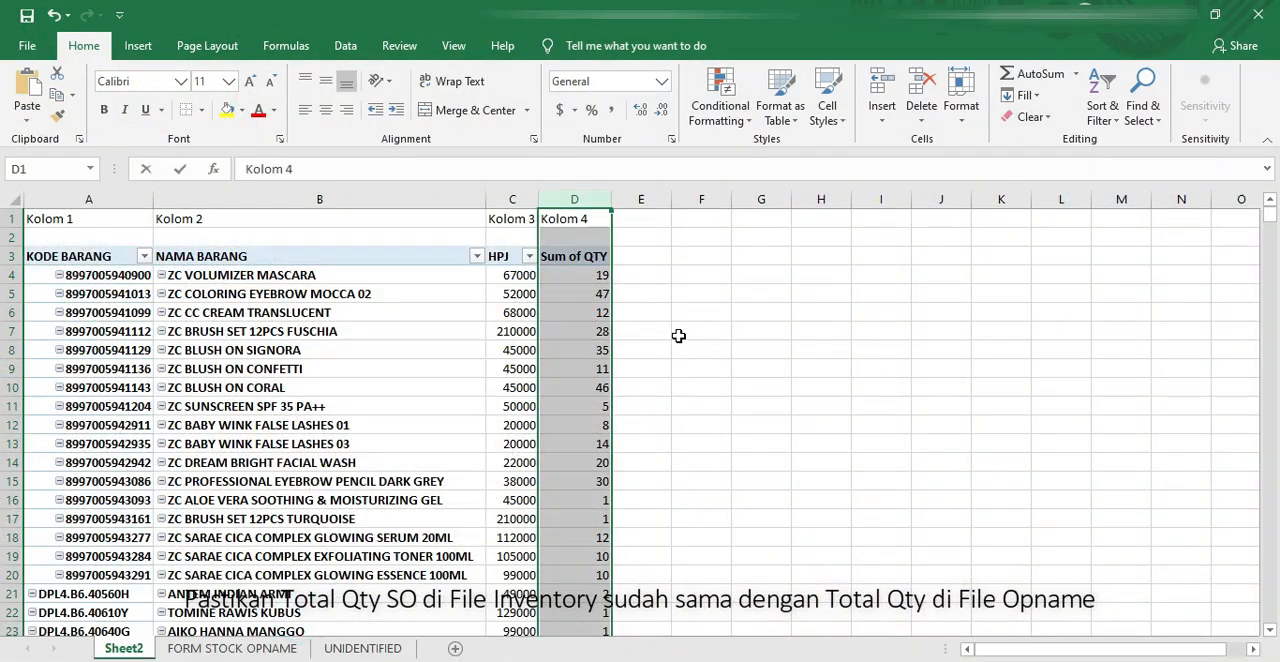
Step: Paste the copied QtySO total and label as values at E1232, just below the PivotTable's Grand Total
left_click(673, 336)
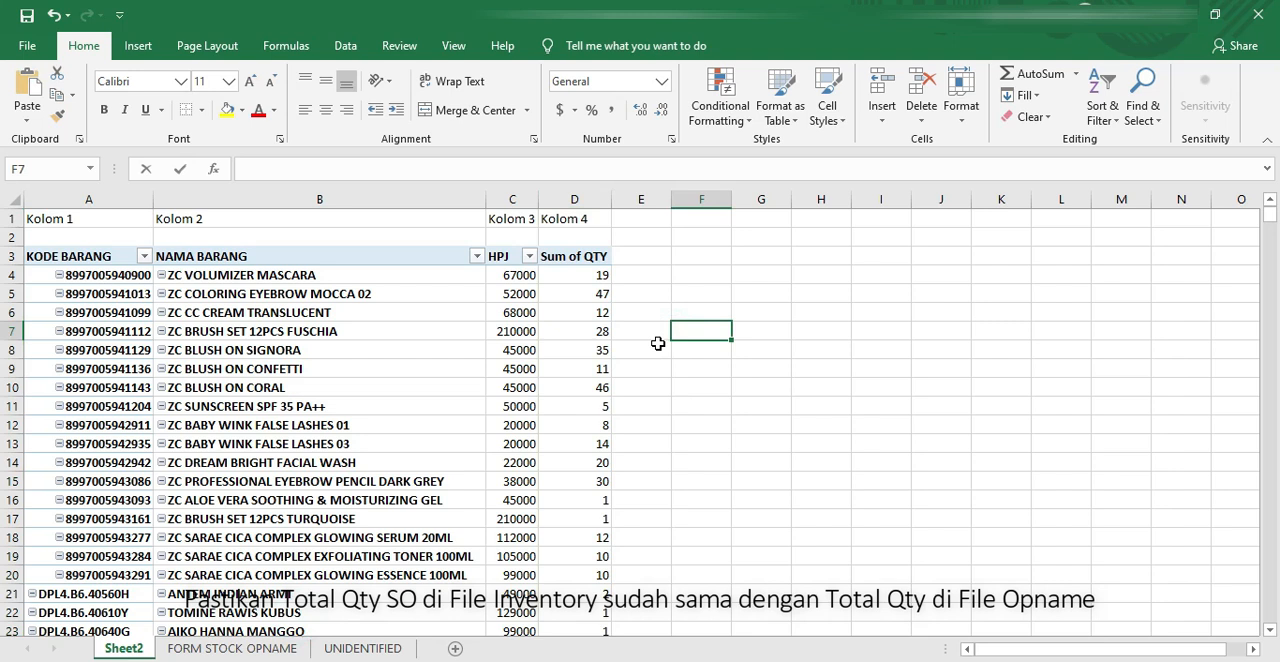
key("Left")
key("Left")
key("ctrl+Down")
scroll(666, 342, "down", 4)
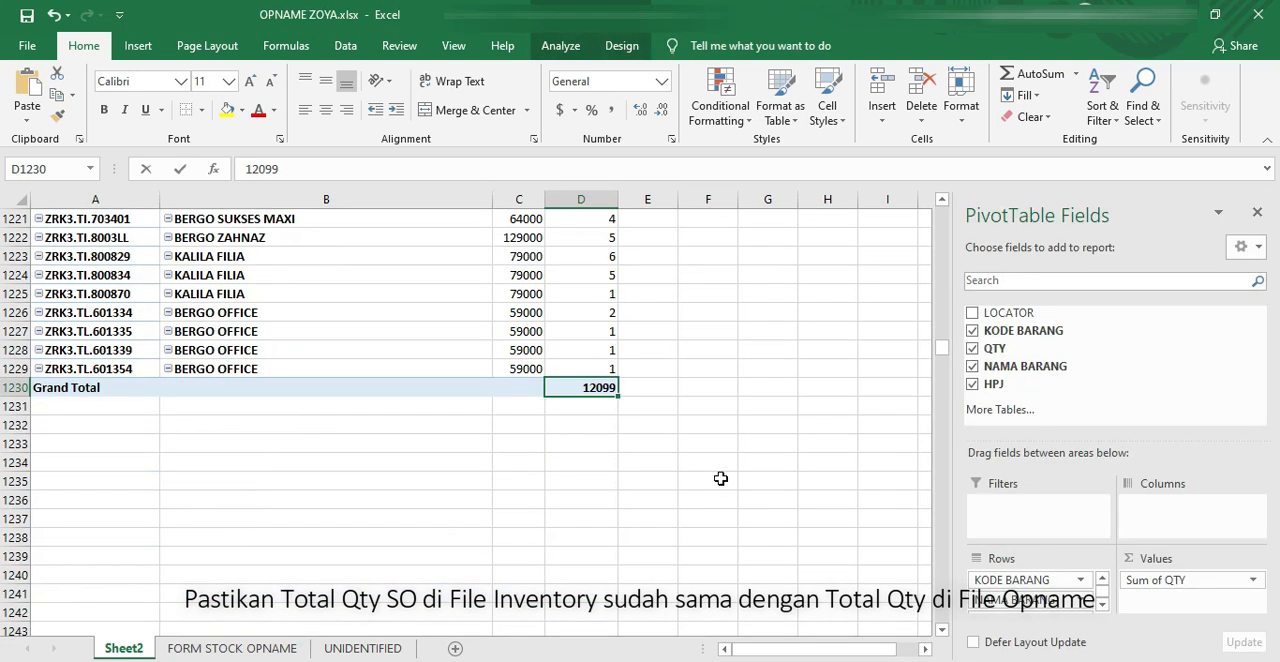
right_click(651, 423)
left_click(718, 108)
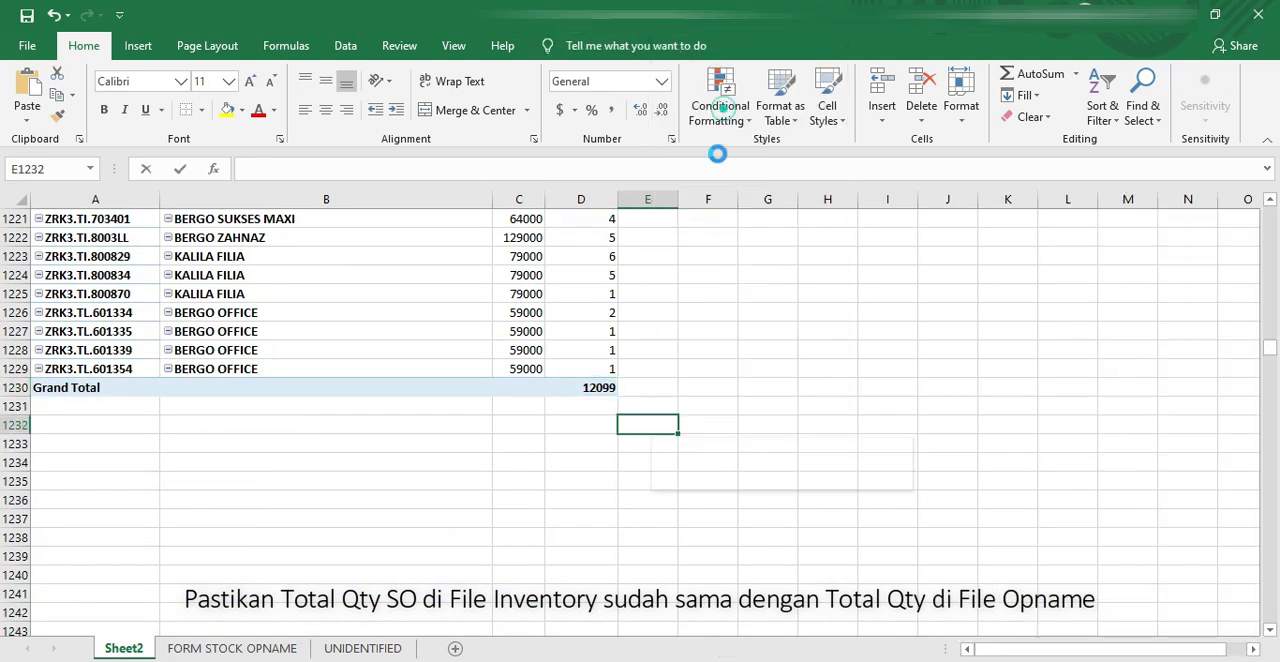
left_click(655, 482)
left_click(709, 424)
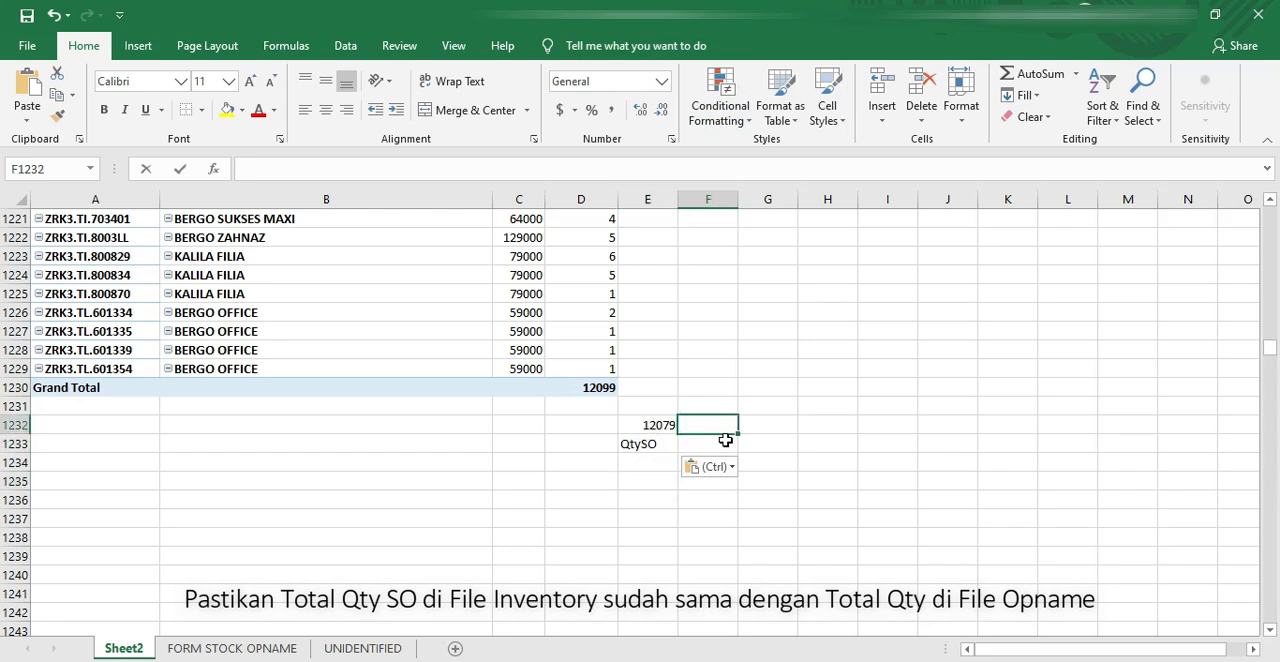
type("=")
left_click(600, 387)
type("-")
left_click(650, 425)
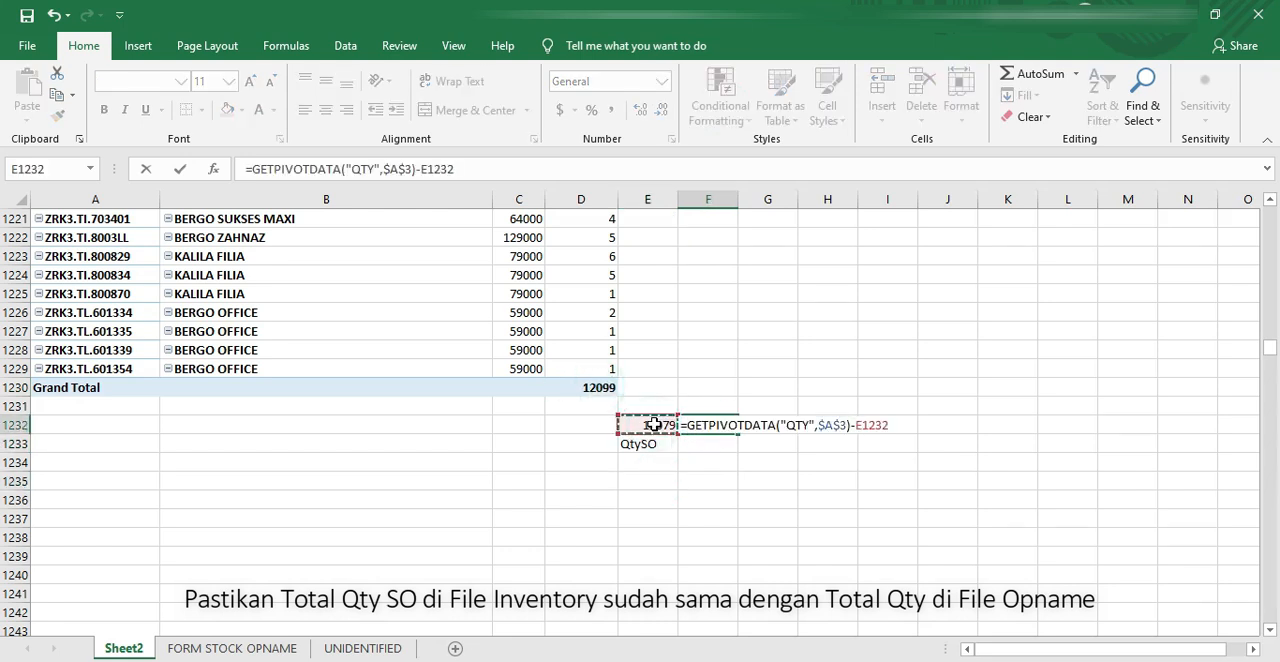
key("Escape")
Step: In F1232, subtract the PivotTable's Grand Total quantity from the pasted QtySO total in E1232
type("=")
left_click(672, 429)
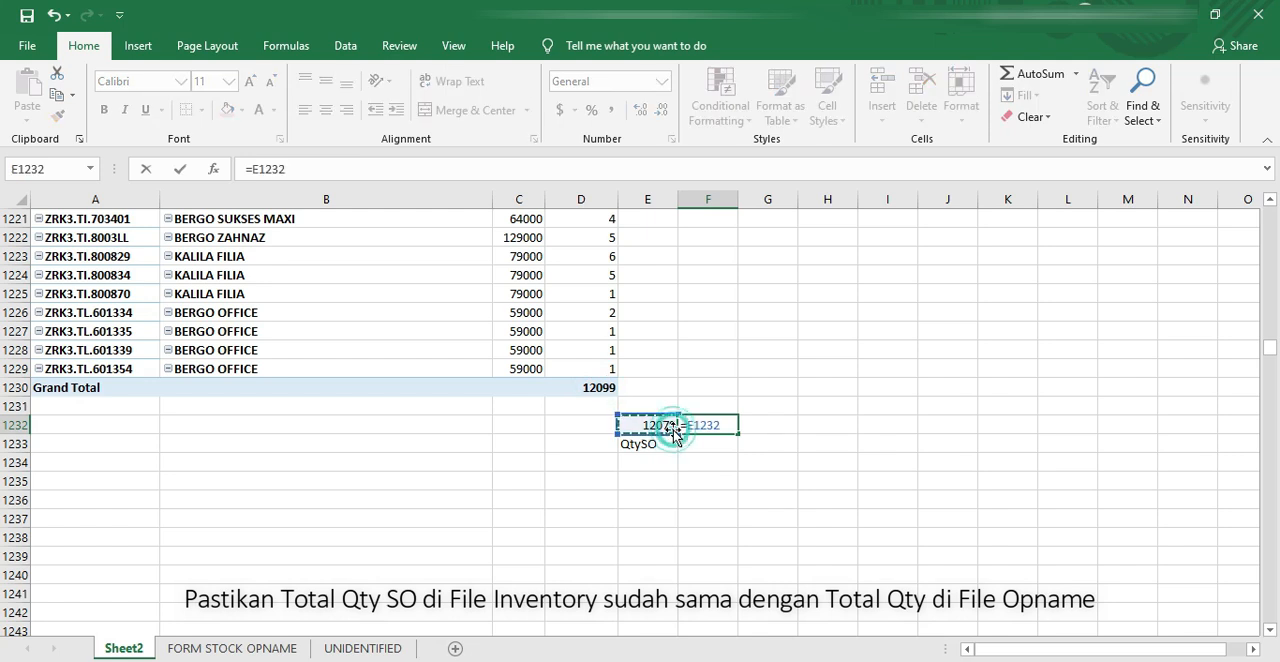
type("-")
left_click(600, 387)
key("Return")
left_click(704, 424)
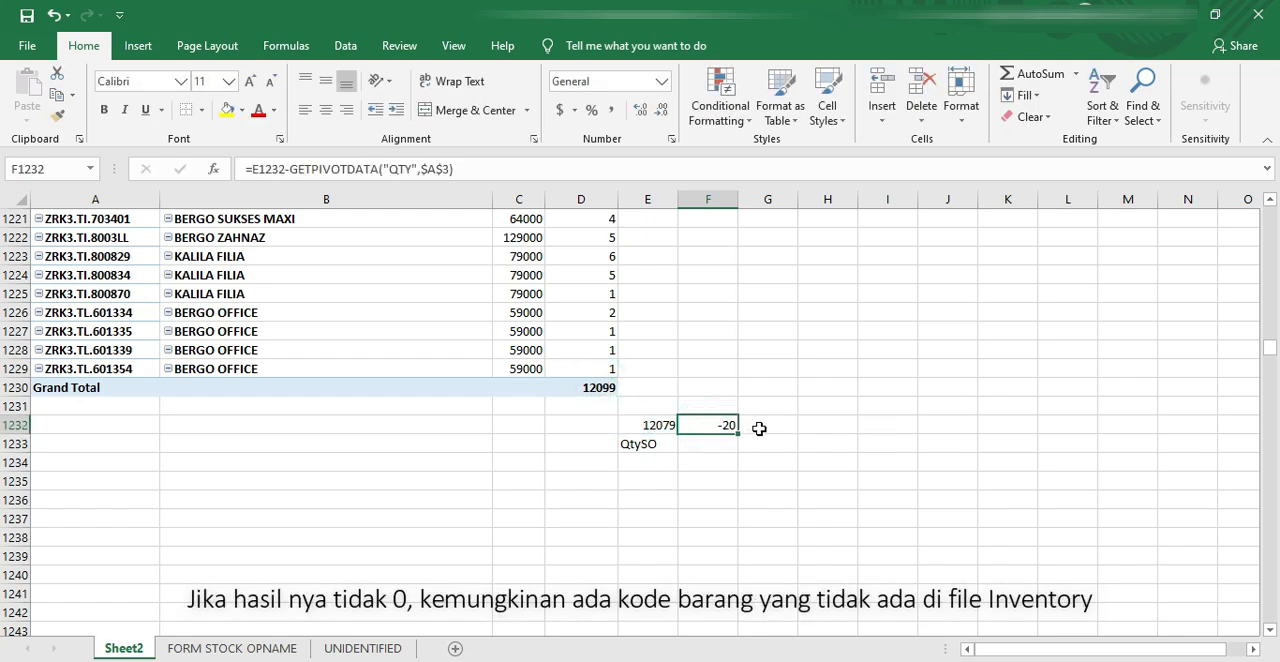
Step: Clear the temporary check cells E1232:F1234 below the PivotTable
left_click_drag(661, 418, 716, 470)
key("Delete")
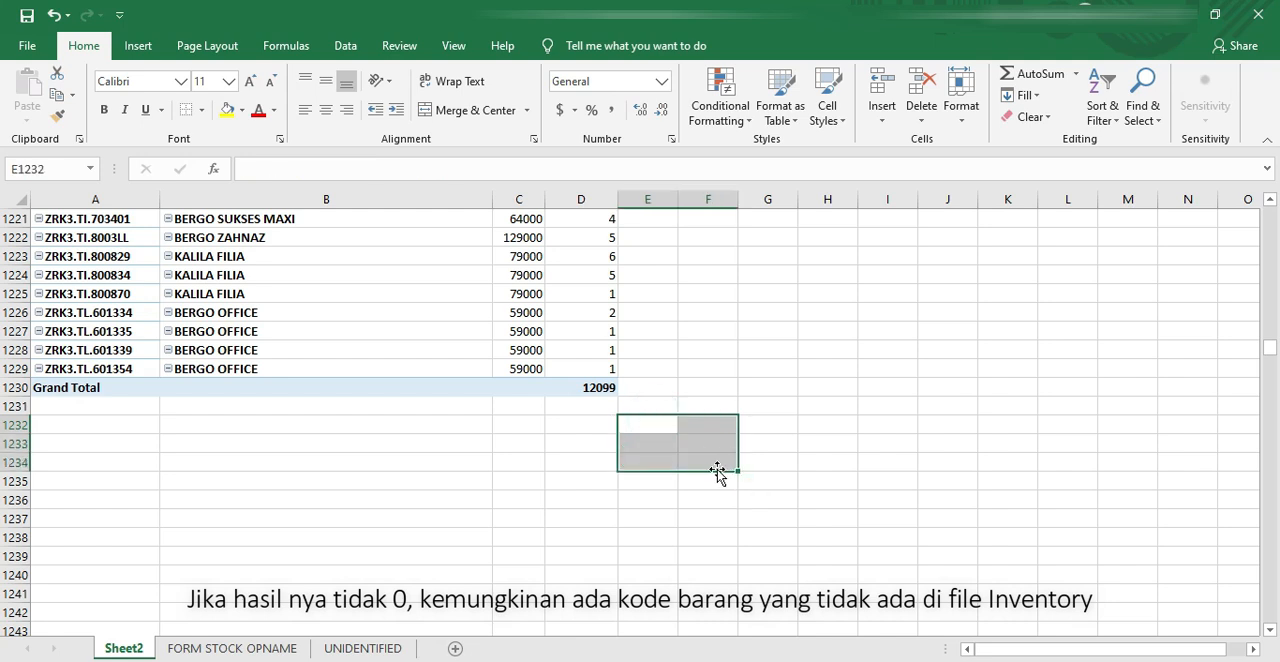
Step: In E4, use VLOOKUP to find A4 in columns B:E of the Inventory by Category workbook, column 4, match 0, and fill it down
left_click(649, 310)
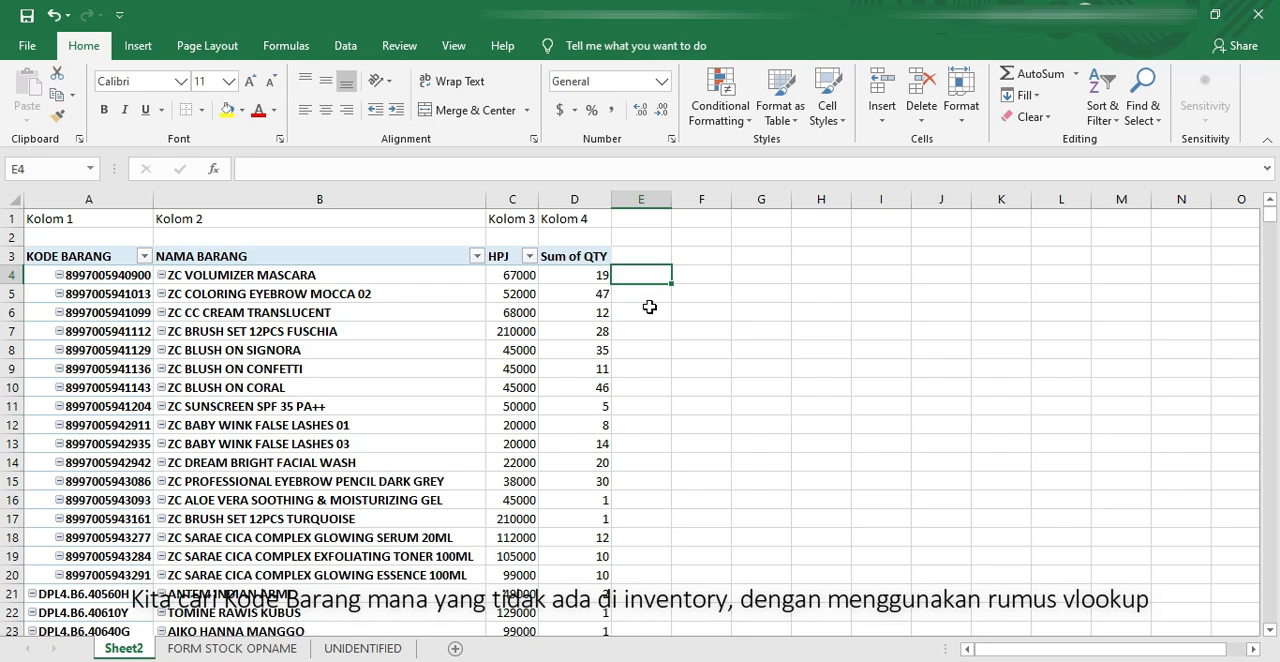
type("=vloo")
key("Tab")
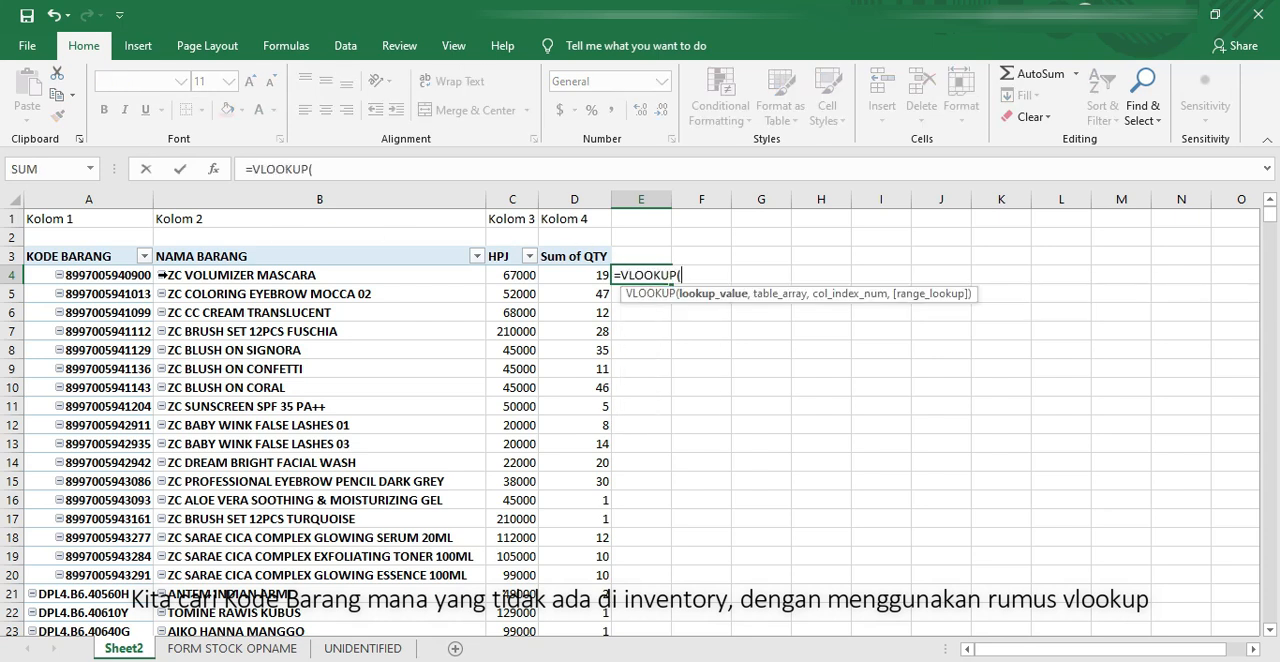
left_click(130, 278)
type(",")
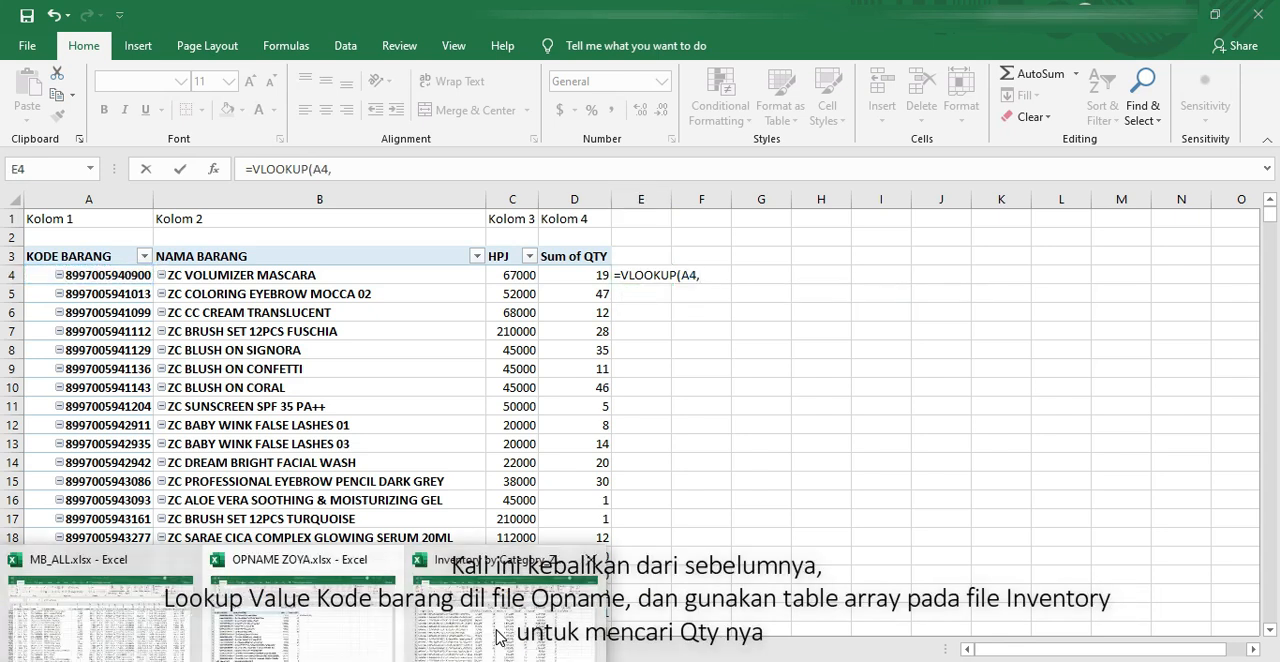
left_click(496, 631)
left_click_drag(232, 203, 521, 198)
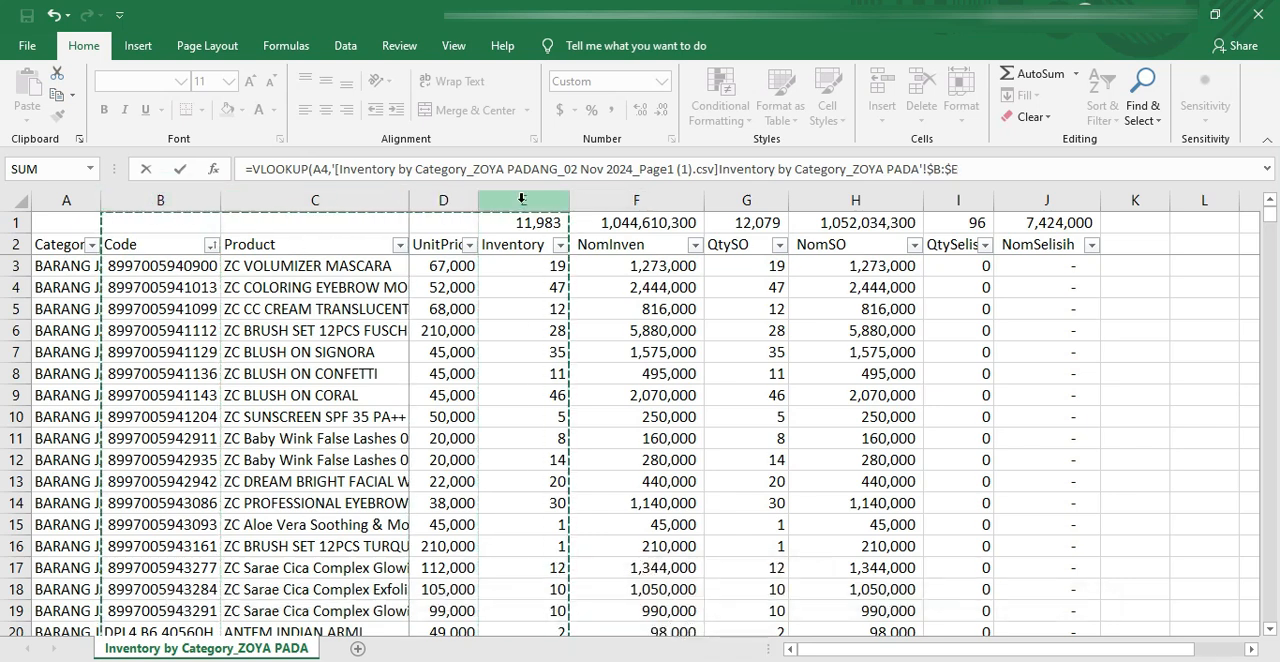
type(",4")
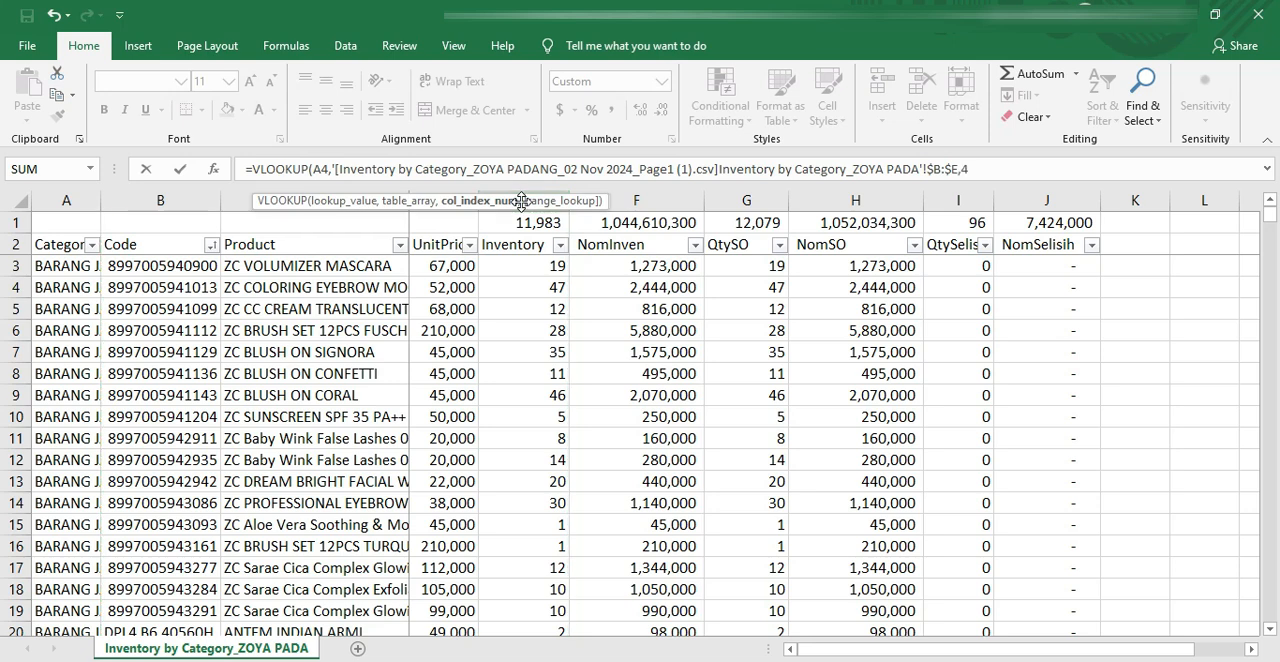
type(",0")
key("Return")
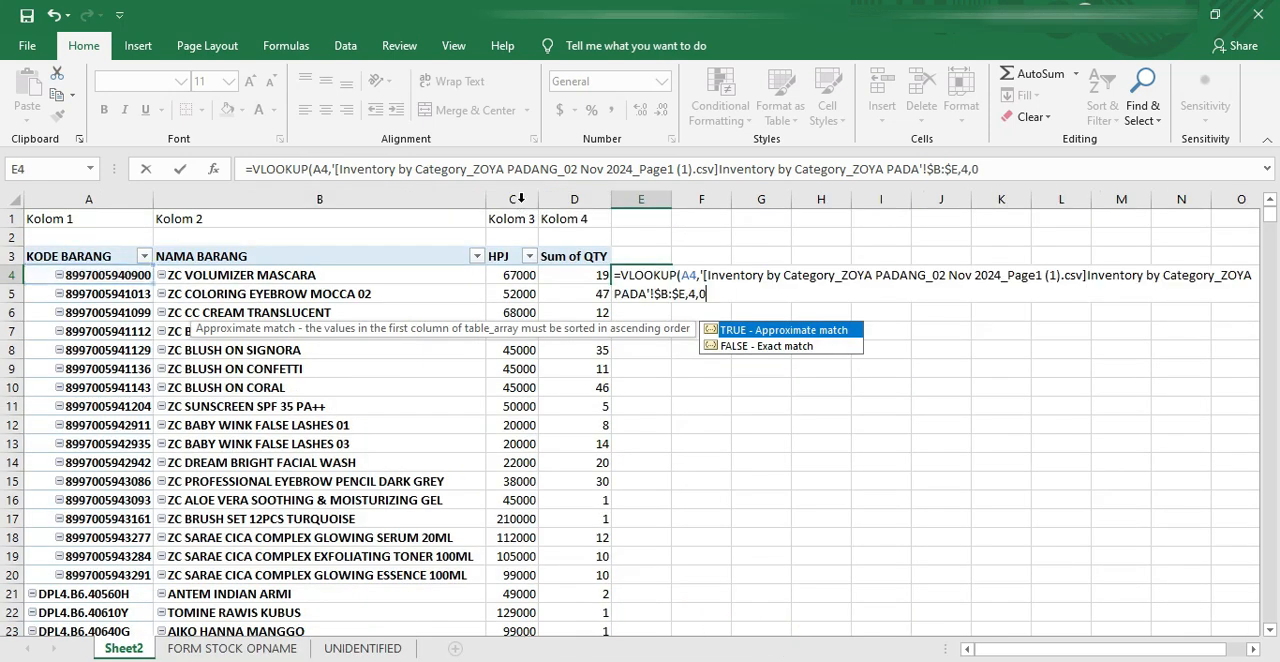
left_click(653, 273)
double_click(670, 284)
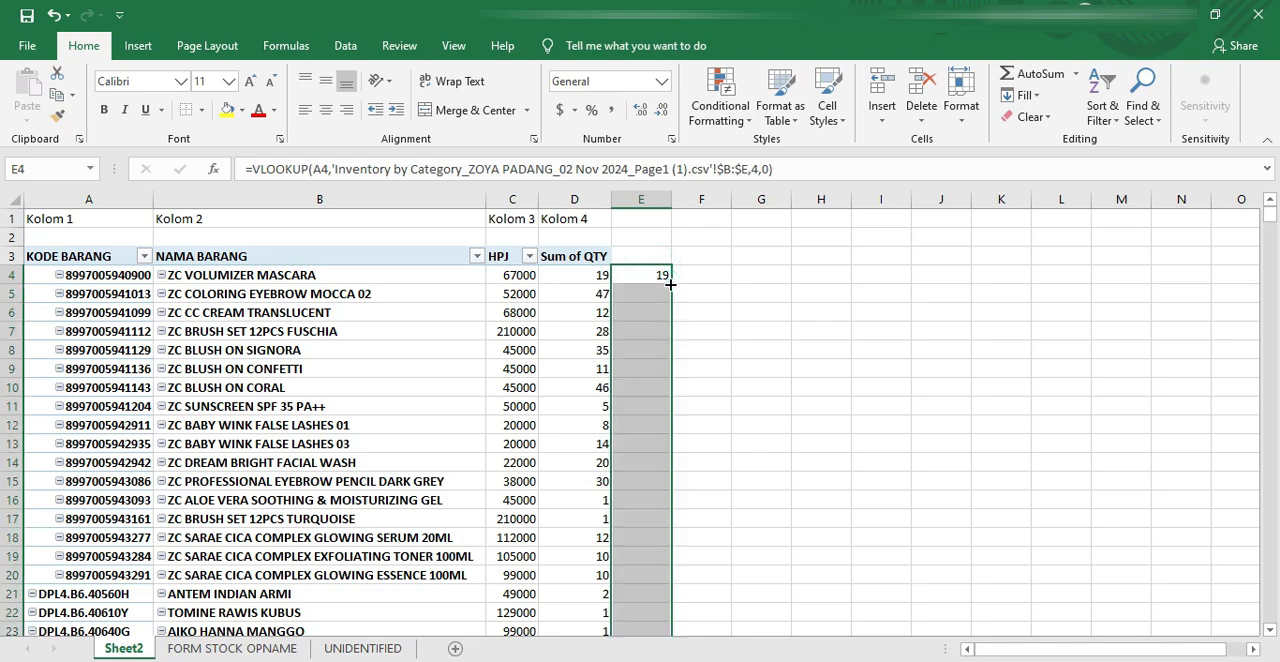
Step: Examine the lookup results in column E for product codes missing from the inventory, including the VIAROSA SCARF row
left_click(650, 289)
scroll(651, 289, "down", 20)
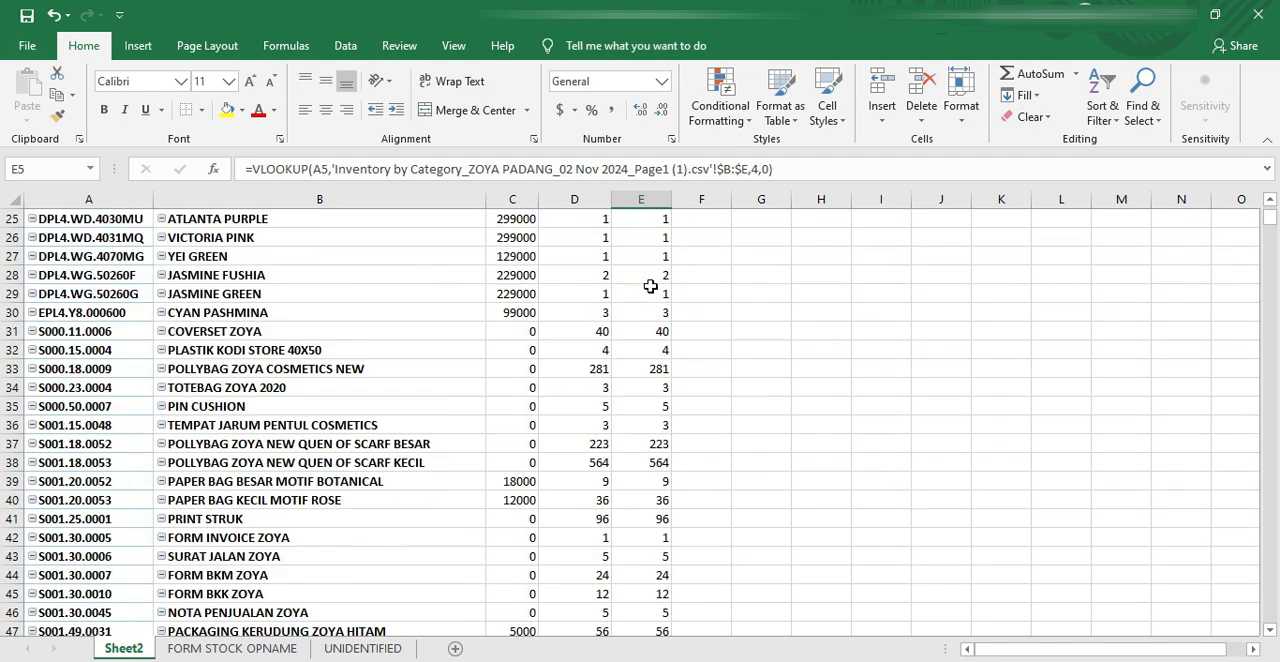
scroll(651, 282, "down", 20)
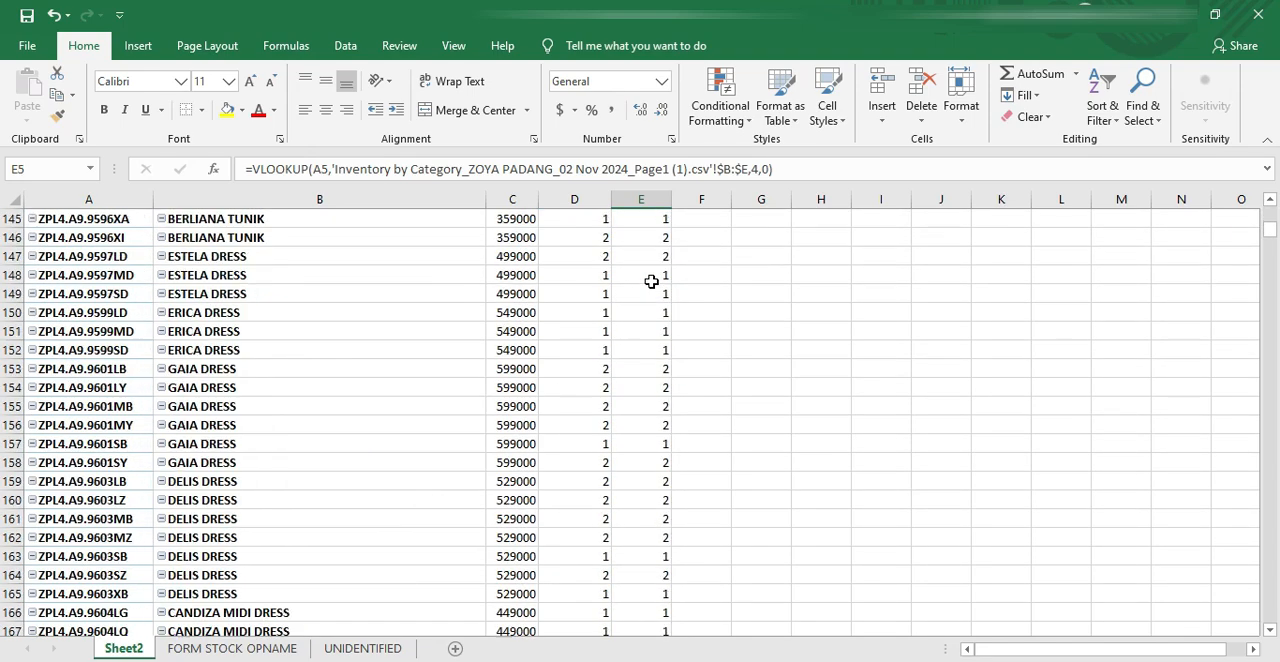
scroll(651, 282, "down", 20)
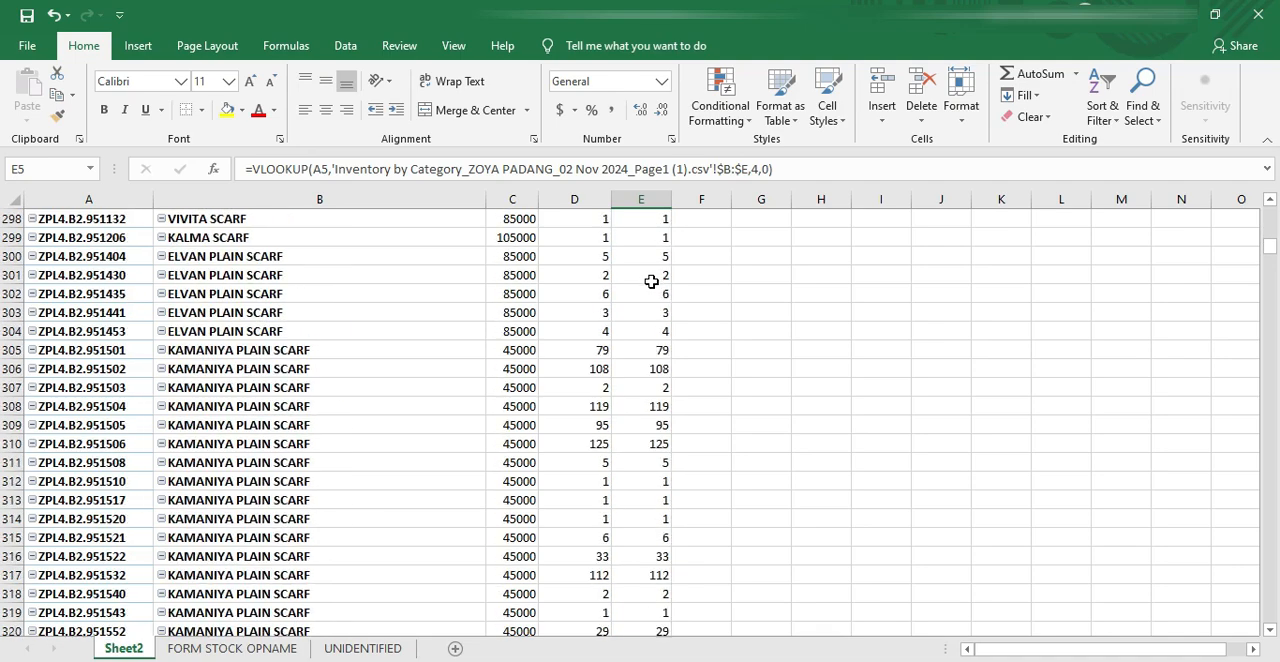
scroll(651, 285, "down", 20)
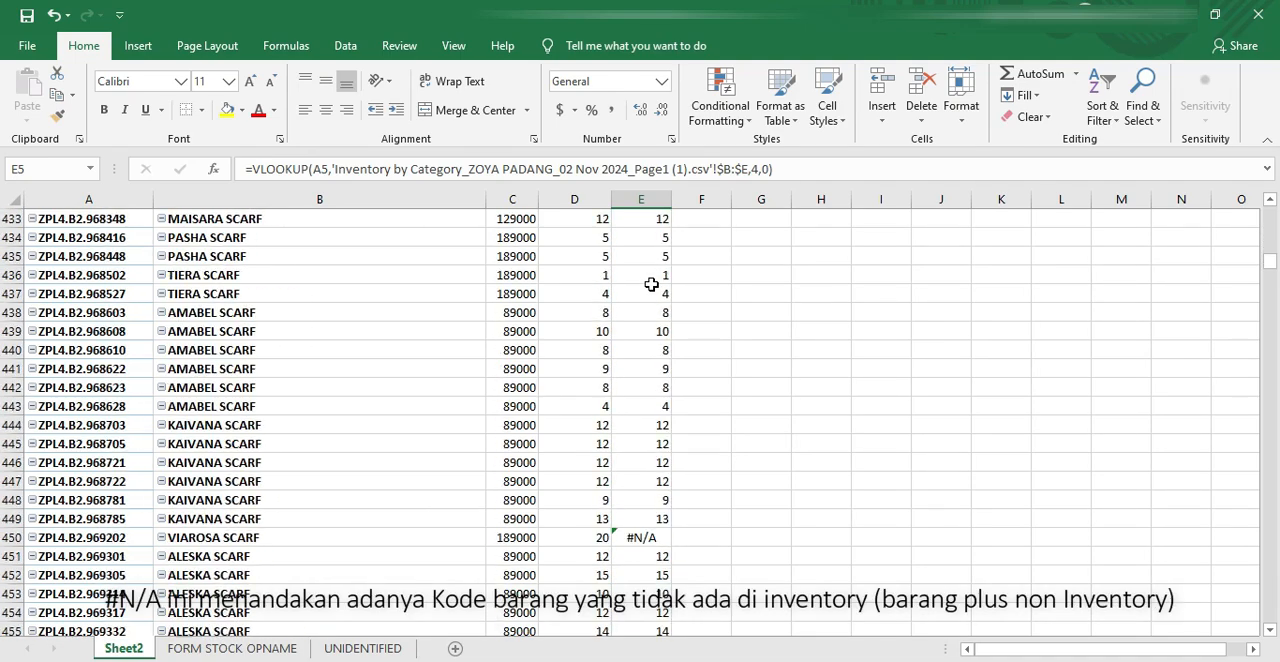
scroll(651, 285, "up", 8)
scroll(651, 285, "down", 8)
scroll(651, 285, "up", 7)
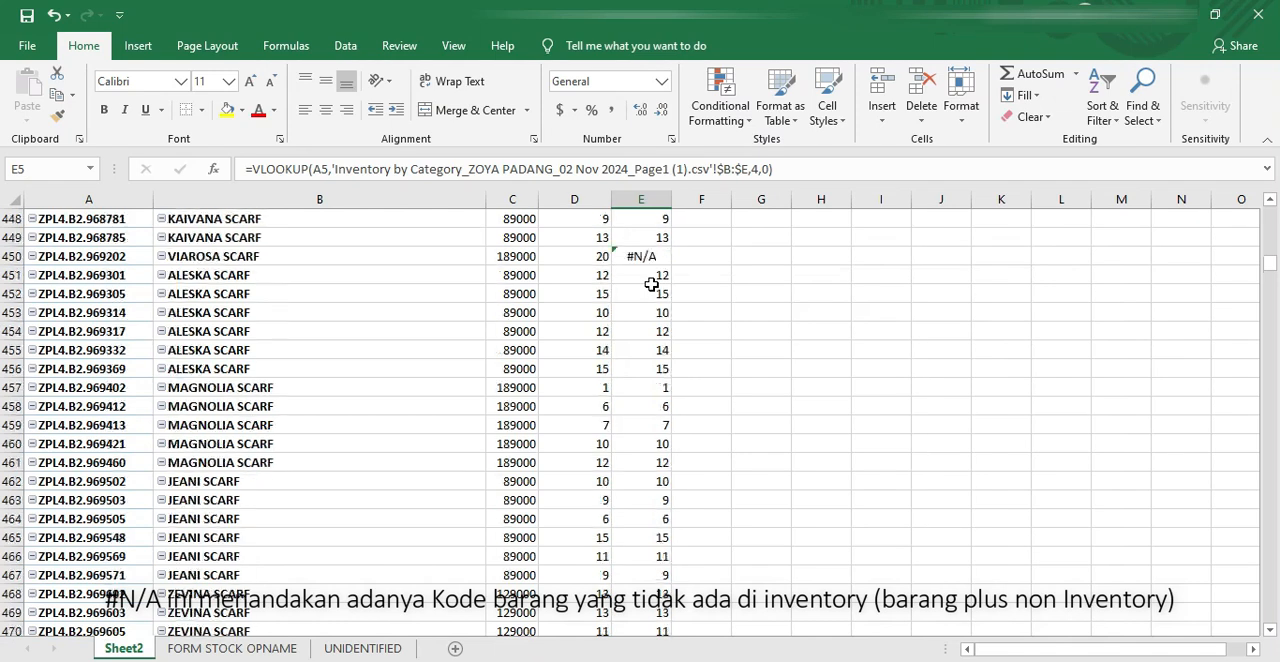
left_click_drag(651, 312, 75, 309)
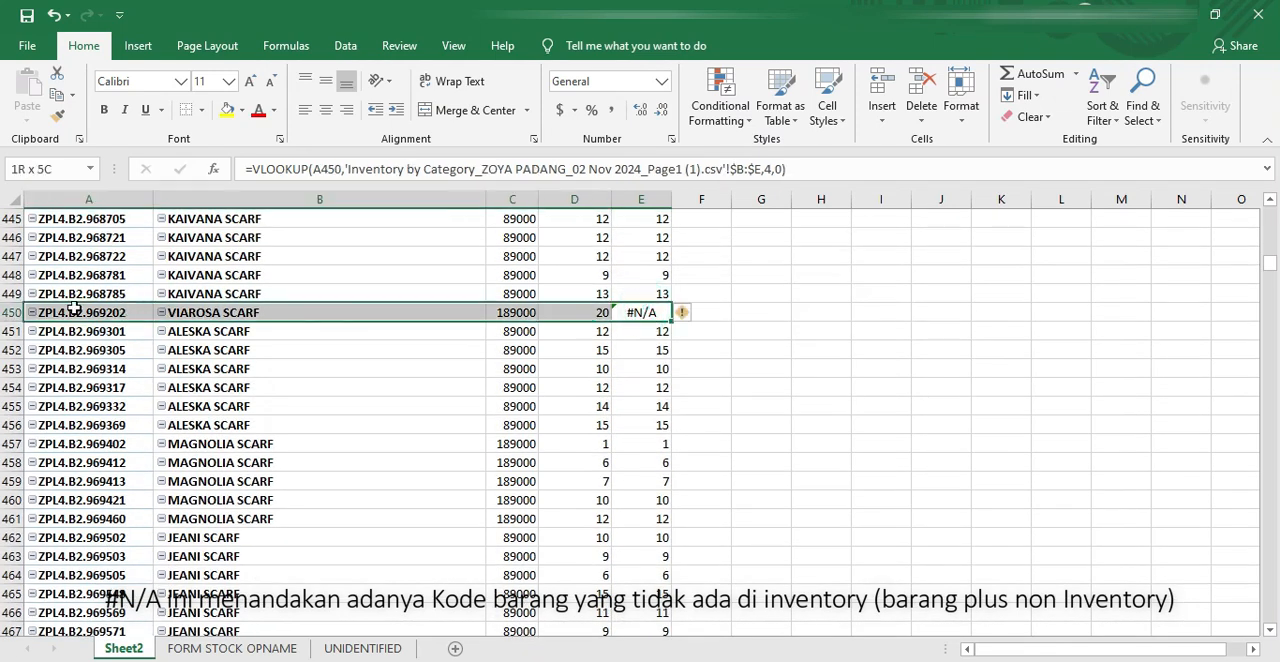
left_click(718, 316)
left_click_drag(662, 313, 104, 312)
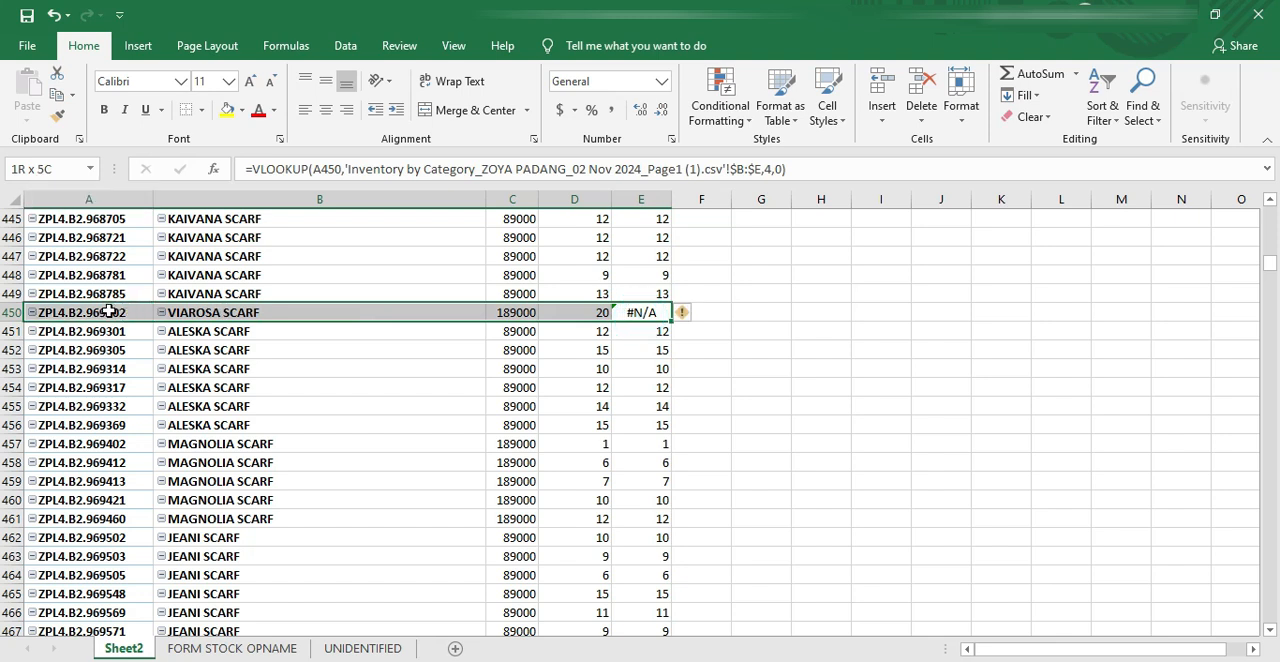
Step: Highlight the VIAROSA SCARF lookup result in E450 with yellow fill
left_click(651, 312)
left_click(228, 110)
left_click(655, 333)
Step: Copy the VIAROSA SCARF entry from A450:D450 and switch to the Inventory by Category workbook
left_click_drag(93, 310, 595, 312)
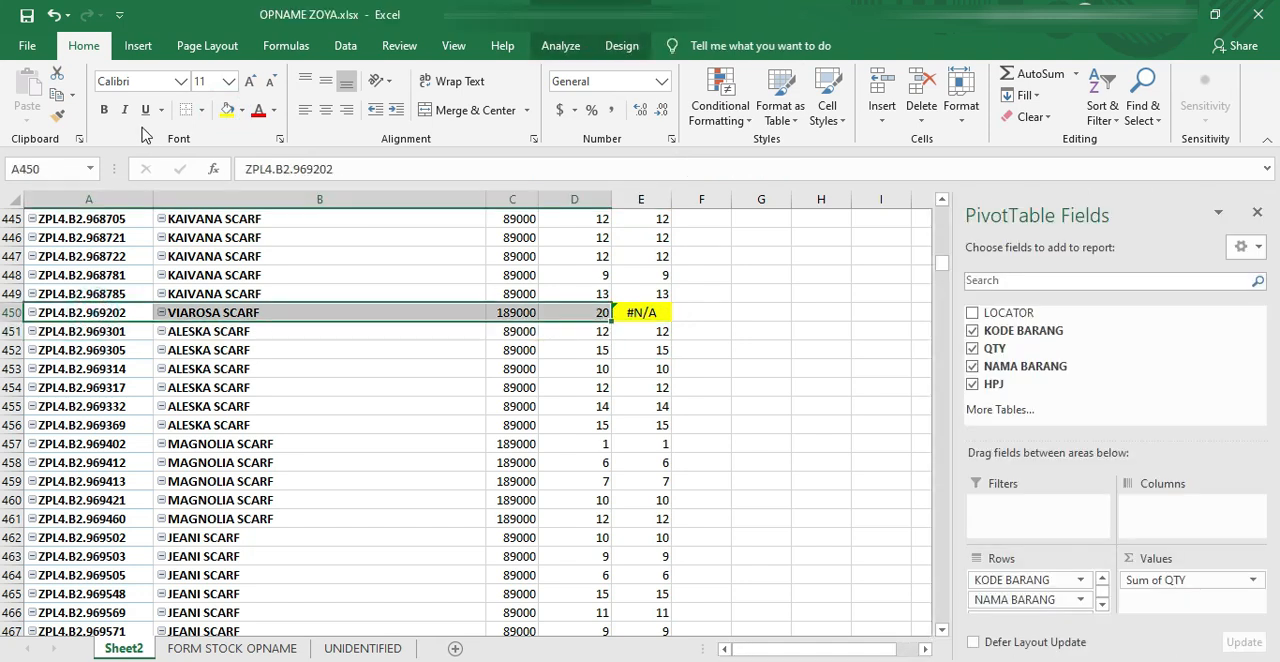
left_click(58, 97)
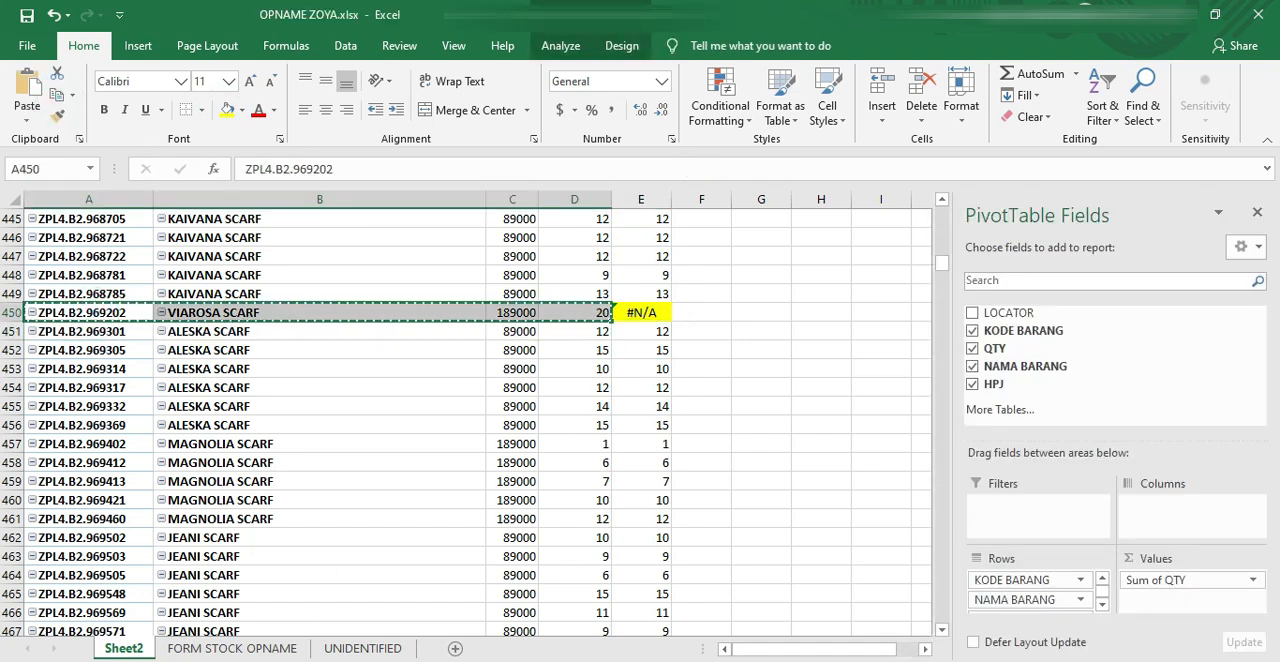
mouse_move(305, 661)
left_click(470, 610)
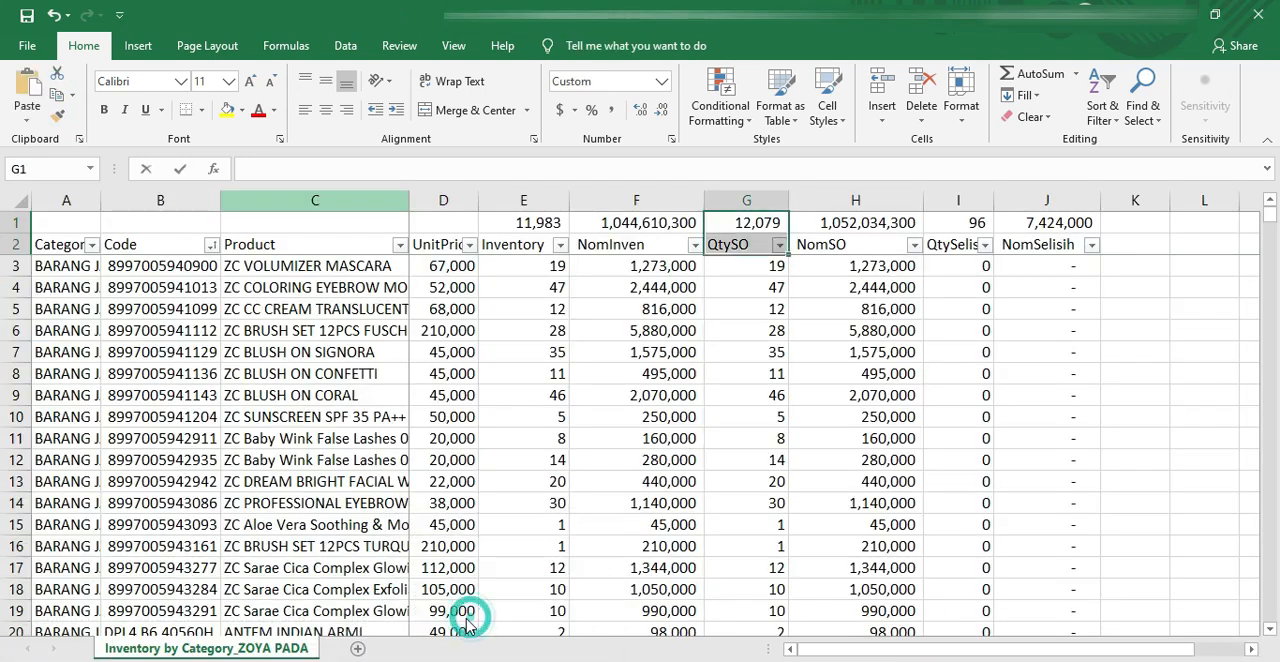
Step: Paste the copied VIAROSA SCARF entry into the first empty row below the inventory data, starting at B1228
scroll(246, 519, "down", 8)
left_click(106, 438)
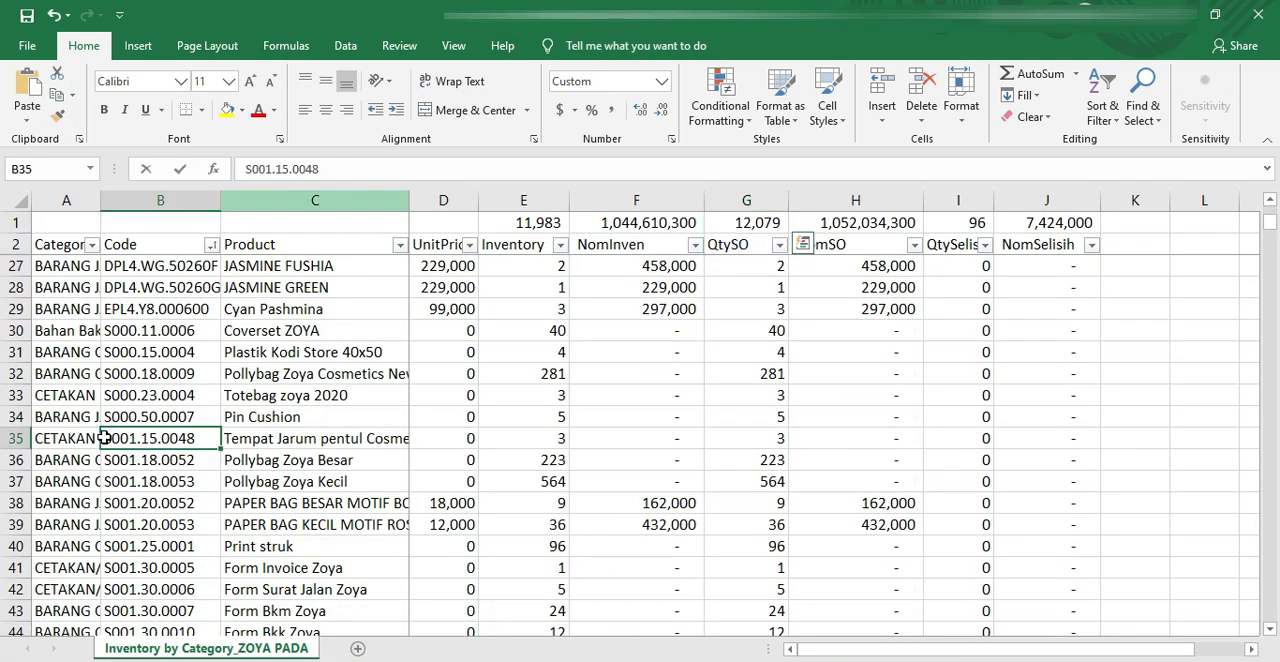
key("ctrl+Down")
key("Down")
key("Down")
key("Down")
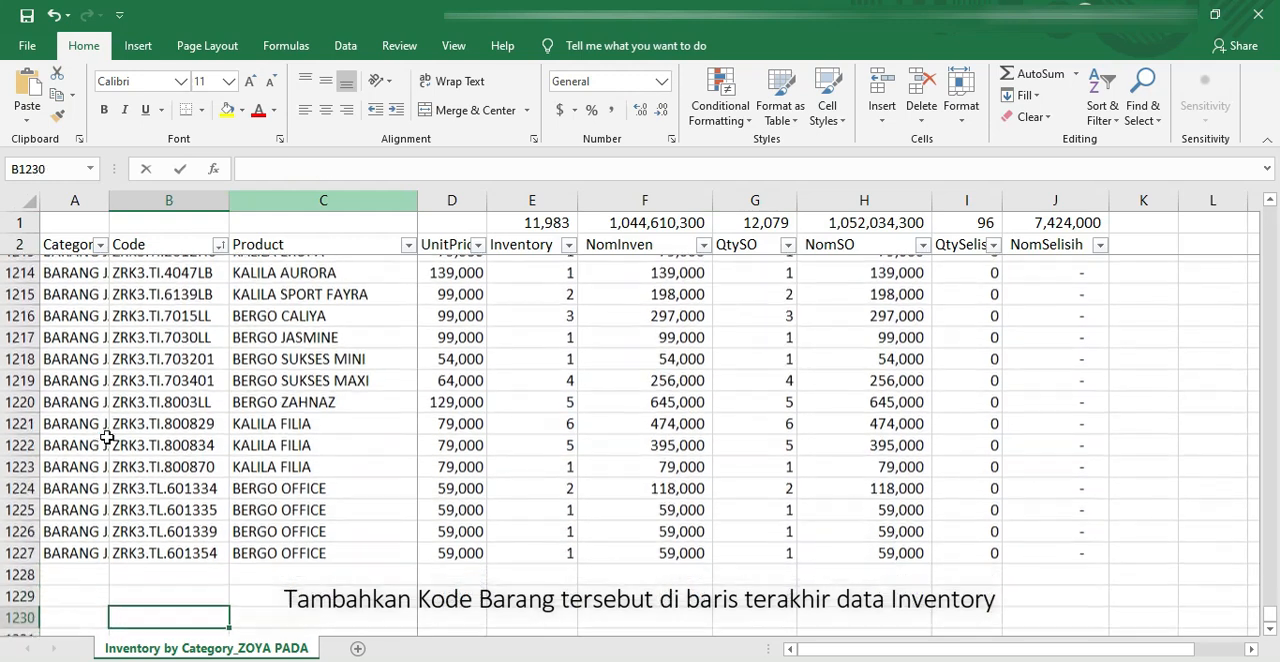
left_click(151, 566)
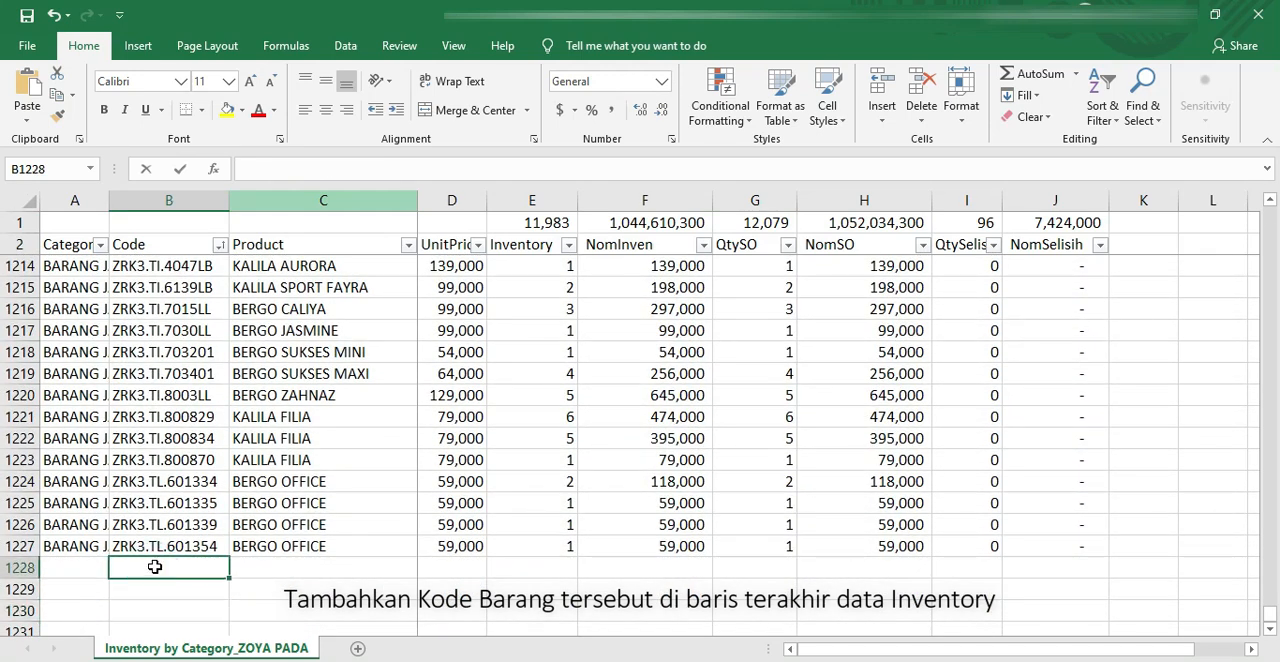
key("ctrl+v")
Step: Clear the VIAROSA SCARF quantity from the Inventory column in E1228 and enter 20 under QtySO in G1228
left_click(532, 567)
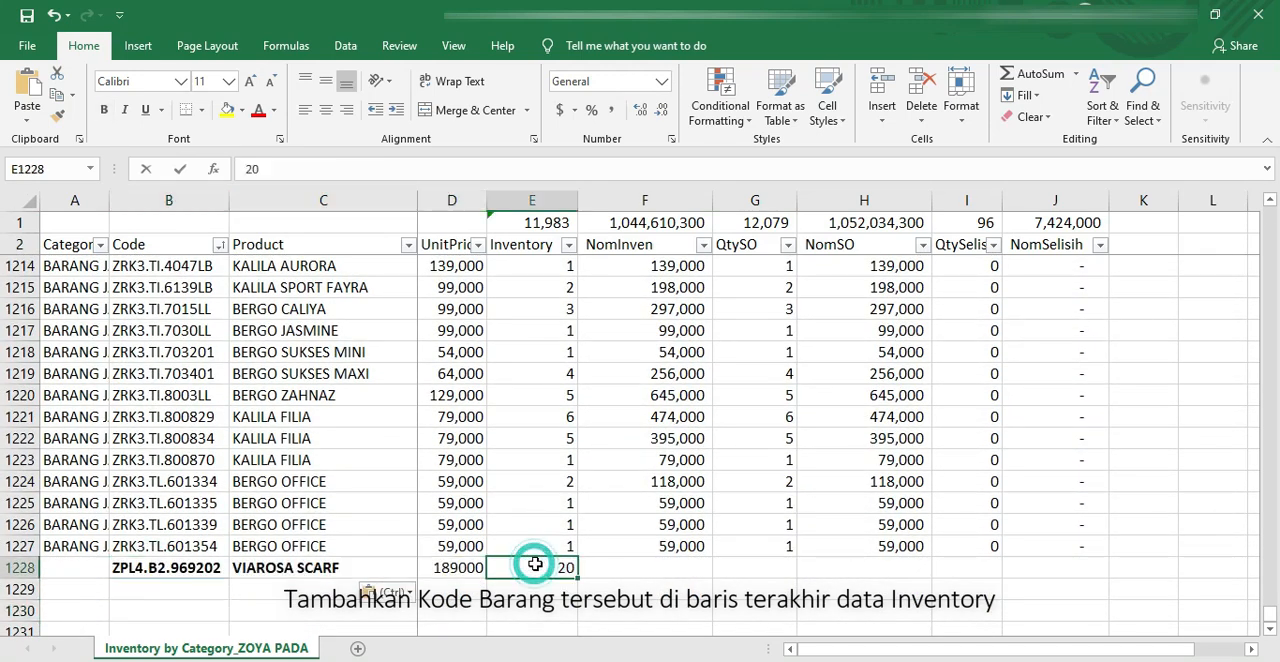
key("ctrl+c")
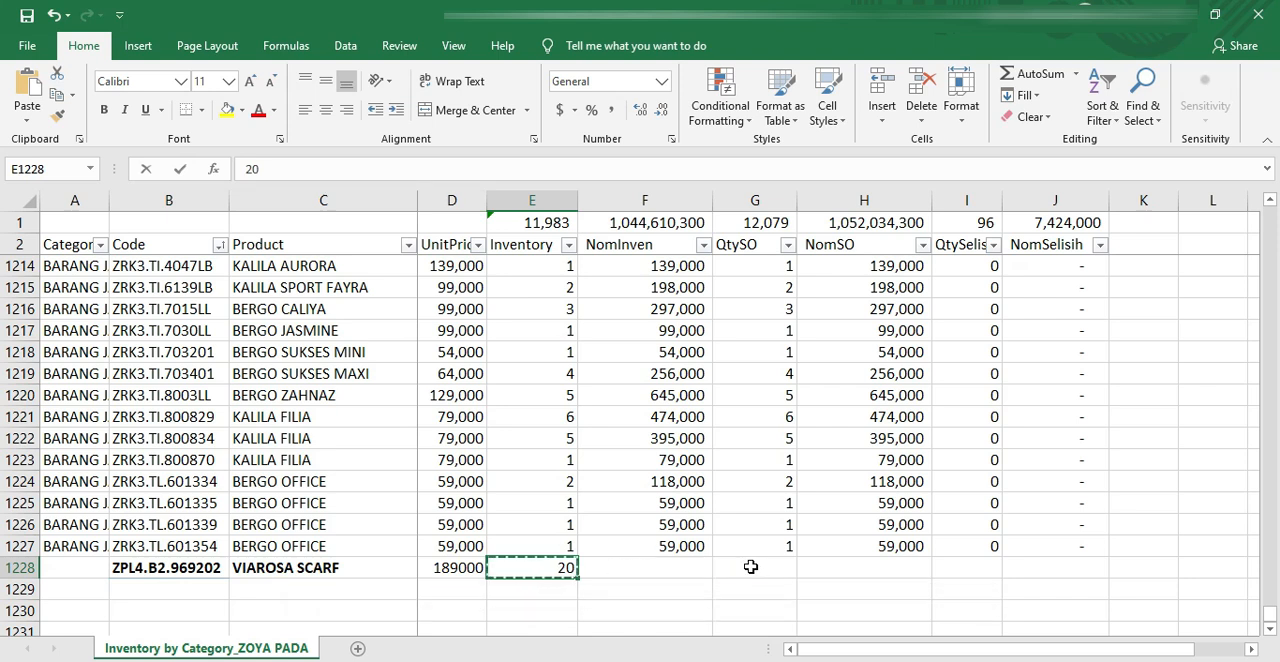
left_click(750, 567)
left_click(551, 568)
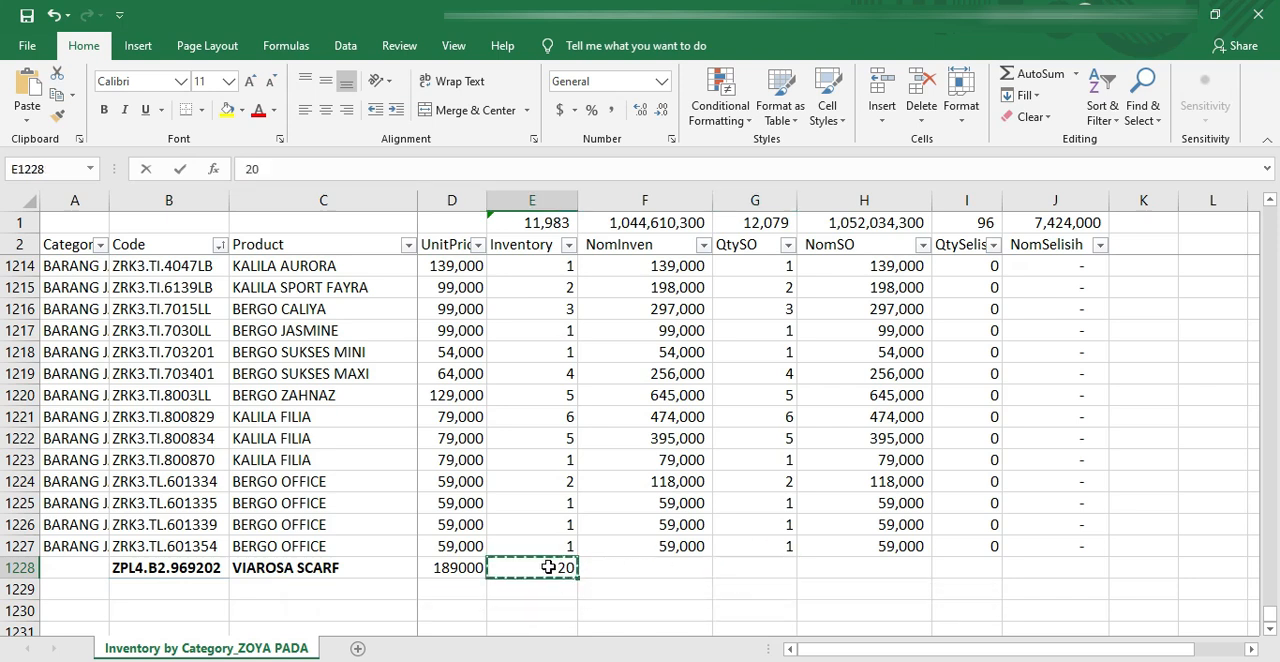
left_click(737, 568)
type("20")
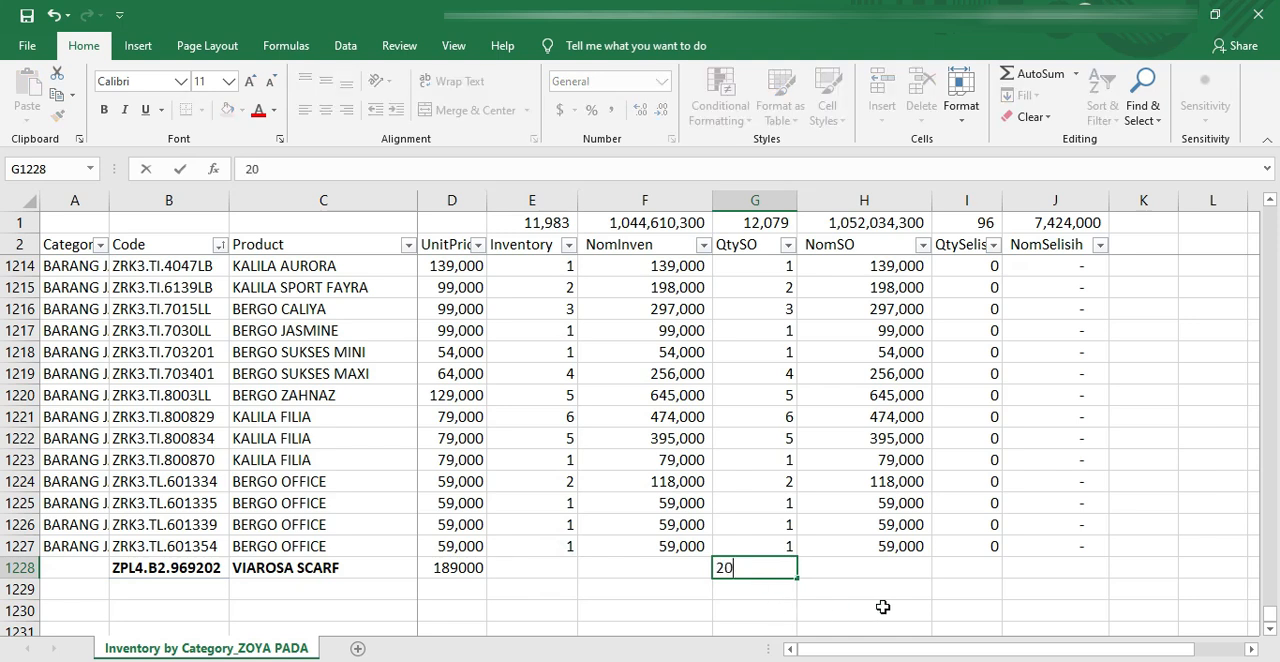
Step: Fill the NomSO, QtySelisih and NomSelisih formulas from row 1227 down into row 1228
left_click(886, 566)
left_click_drag(871, 549, 1112, 576)
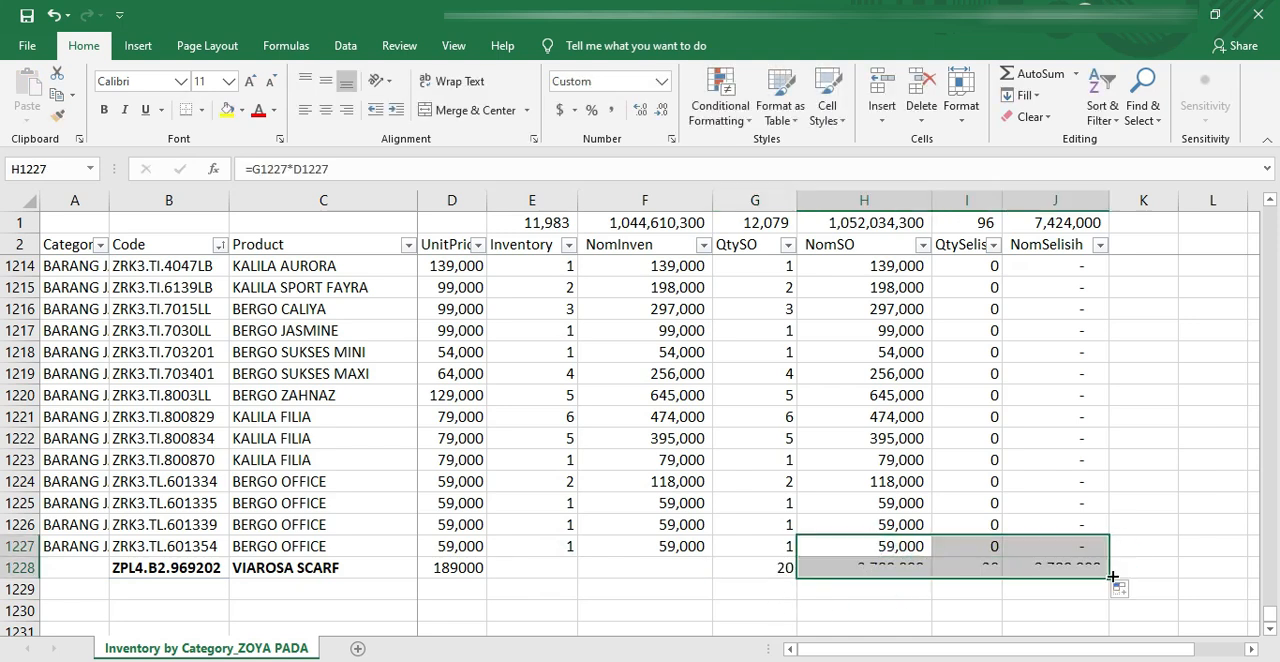
left_click(1047, 569)
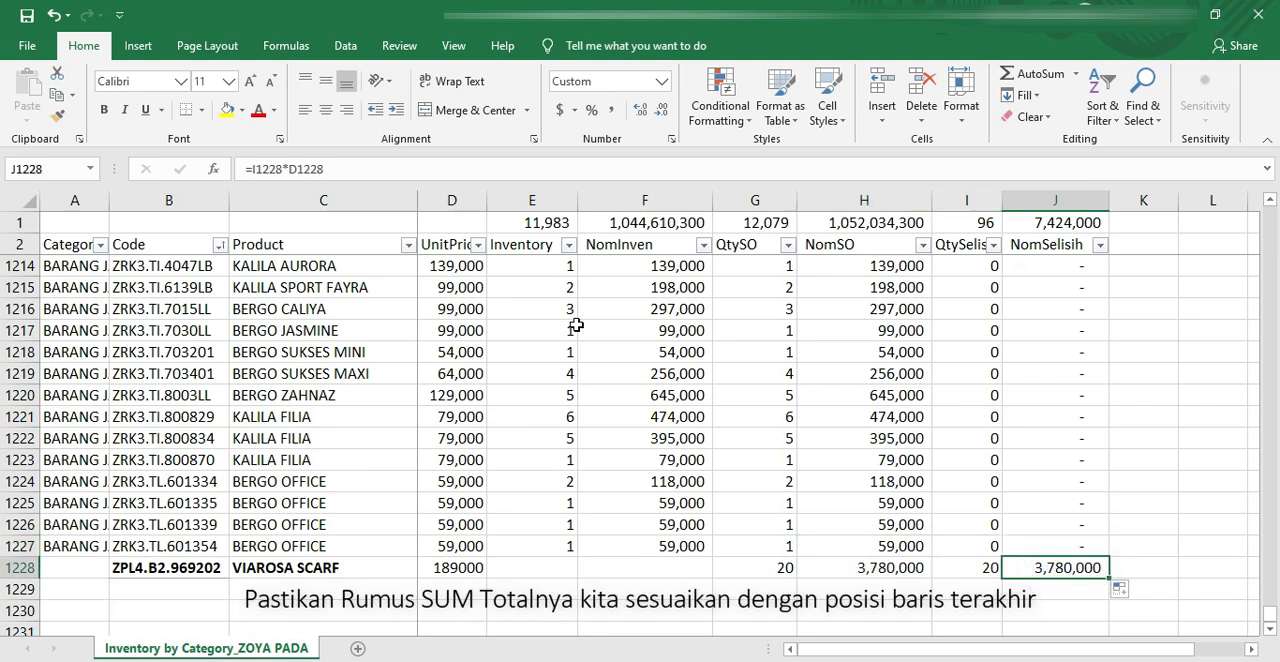
Step: Extend the Inventory total in E1 to sum E3:E1228 and fill the updated formula across to J1
double_click(548, 221)
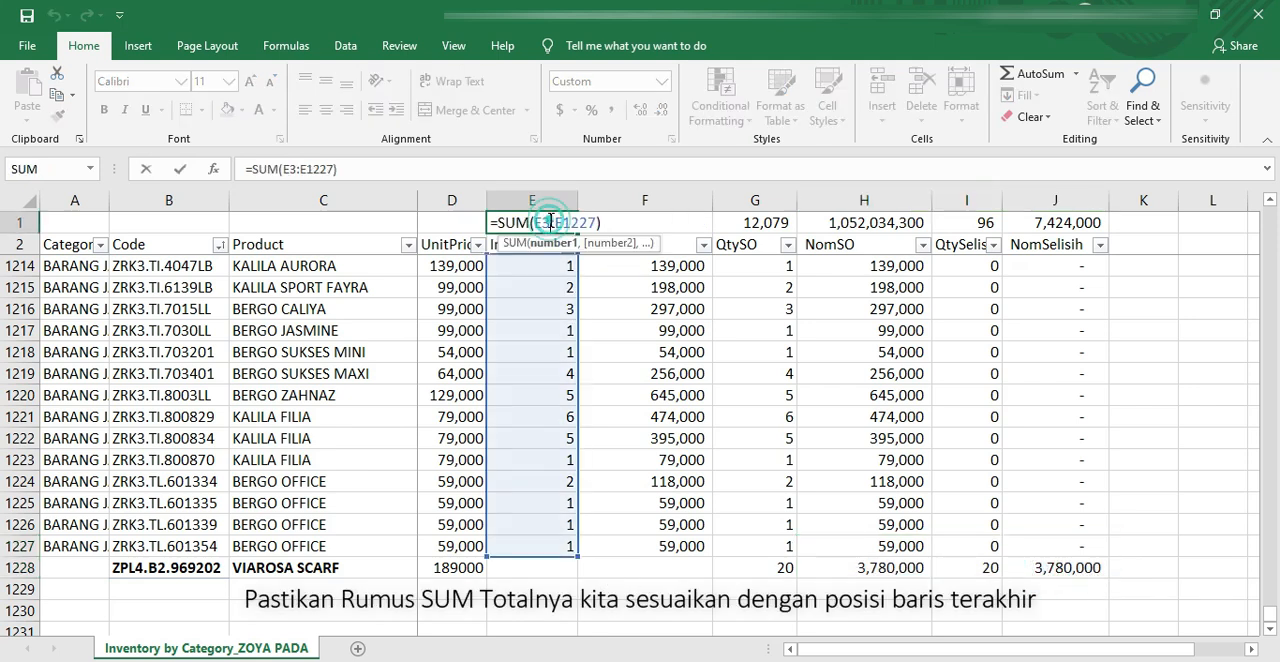
left_click(20, 567)
left_click(535, 222)
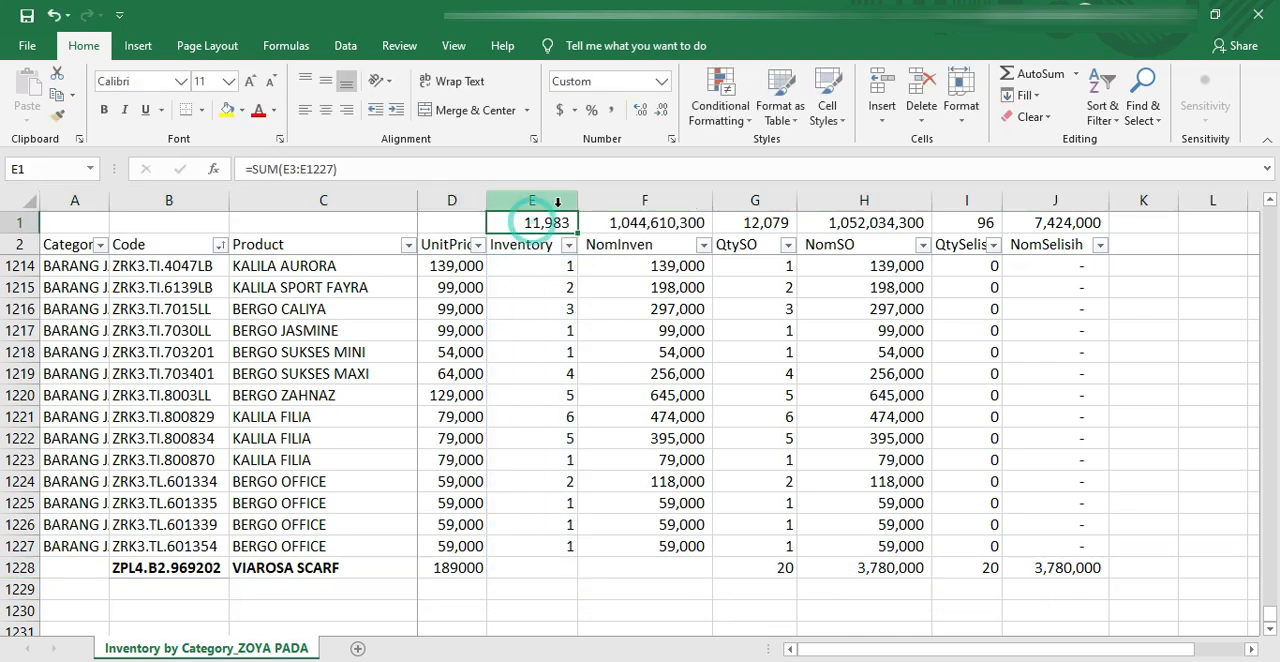
left_click(414, 171)
left_click(330, 169)
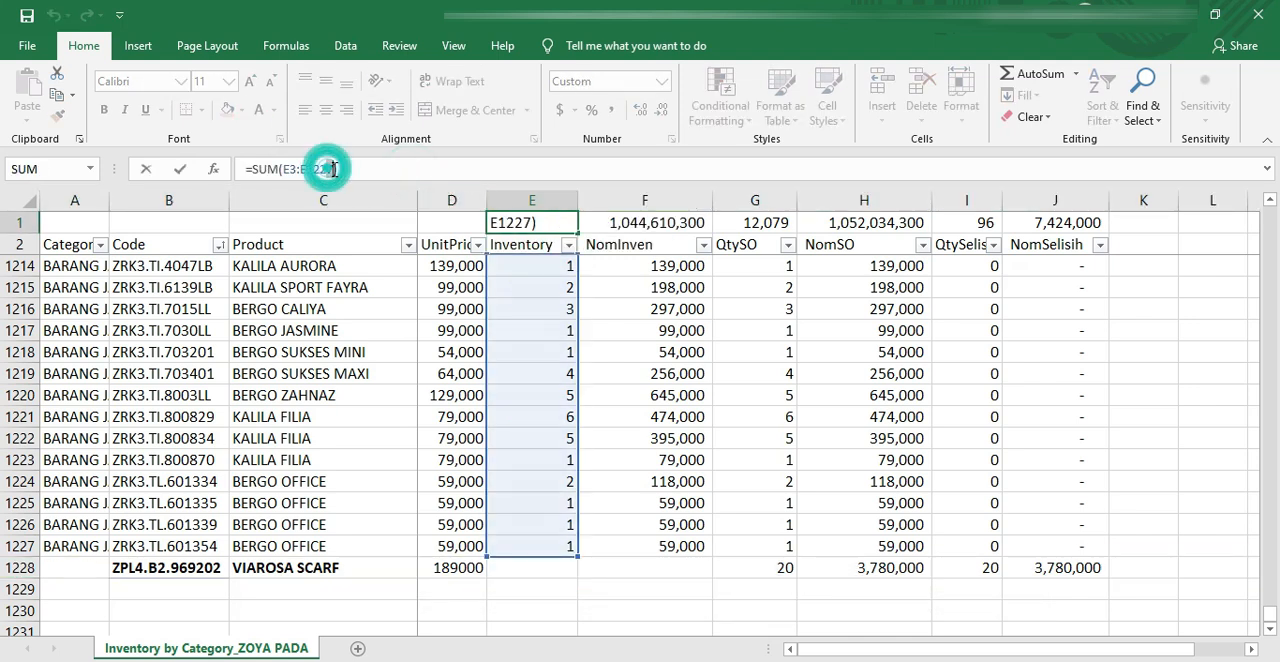
type("8")
key("Return")
left_click(548, 222)
left_click_drag(576, 232, 1076, 244)
Step: Copy the updated QtySO total from G1 and go to the PivotTable's Grand Total in the OPNAME ZOYA workbook
left_click(785, 224)
key("ctrl+c")
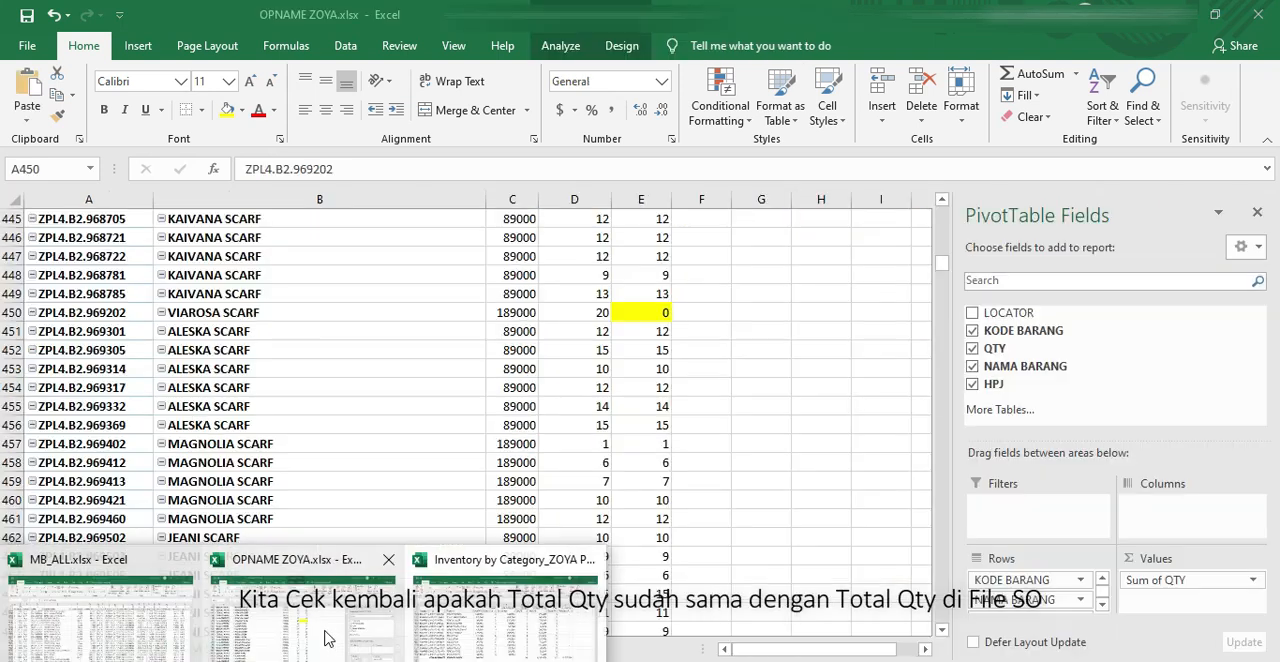
left_click(320, 640)
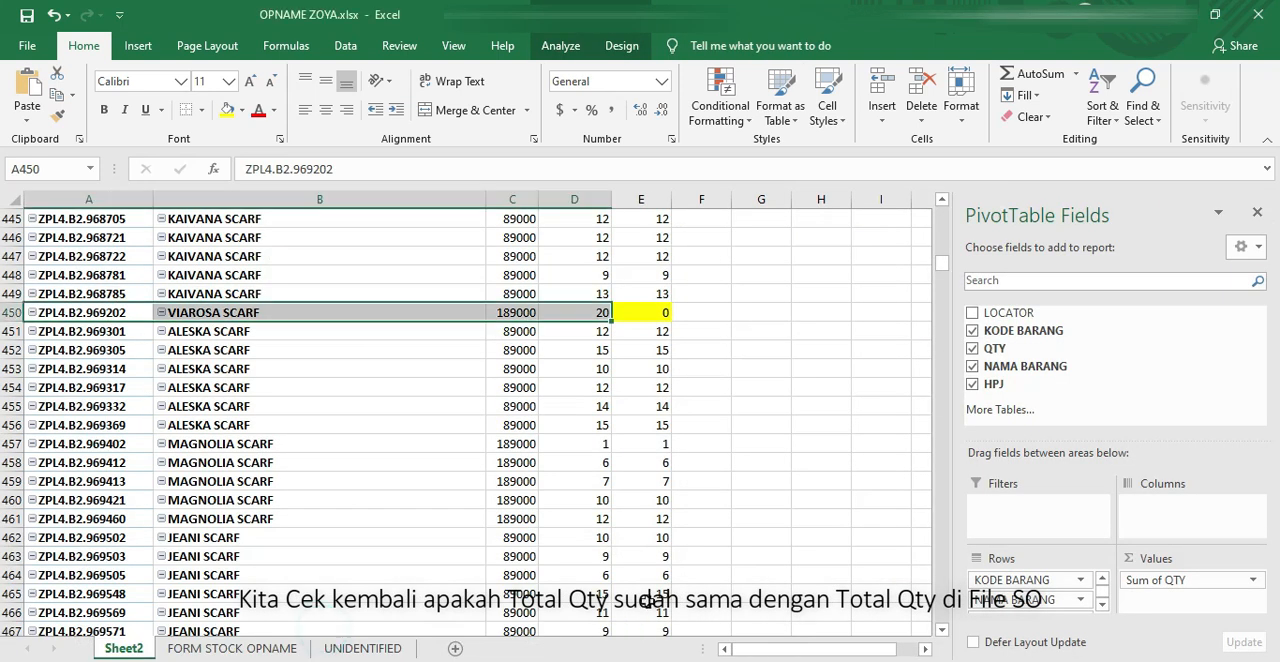
left_click(566, 518)
key("ctrl+Down")
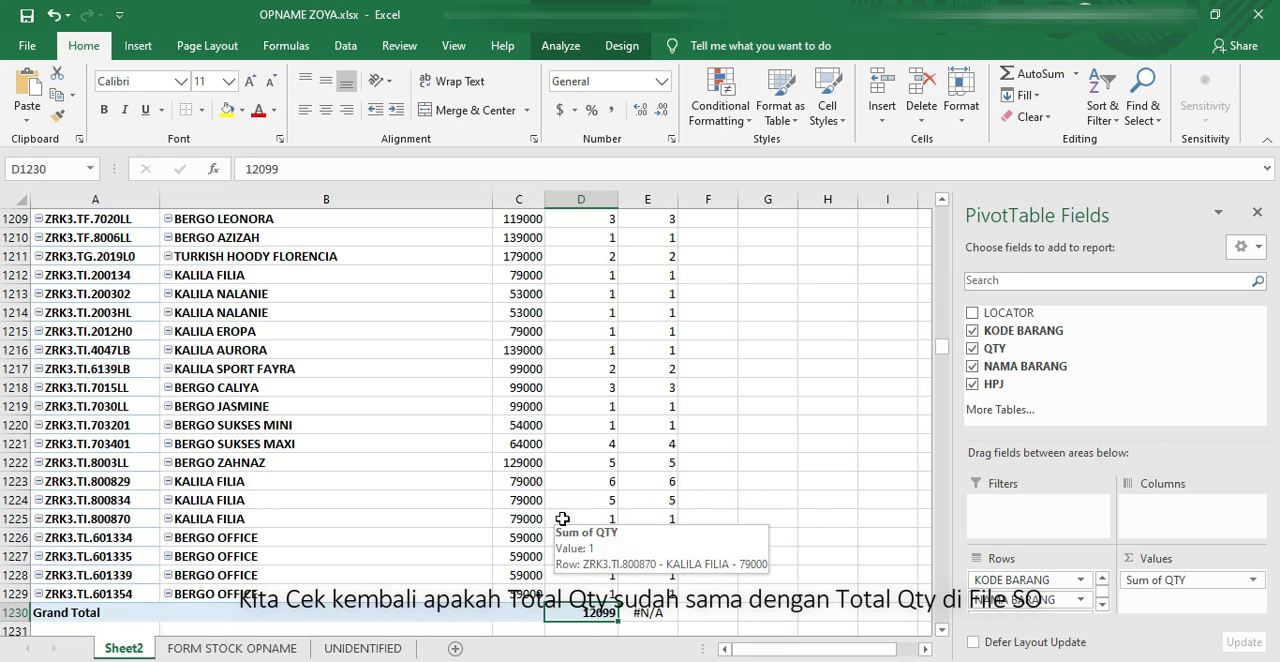
Step: Paste the copied QtySO total as a value into E1234 and compare it with the Grand Total in D1230
scroll(563, 518, "down", 5)
right_click(665, 408)
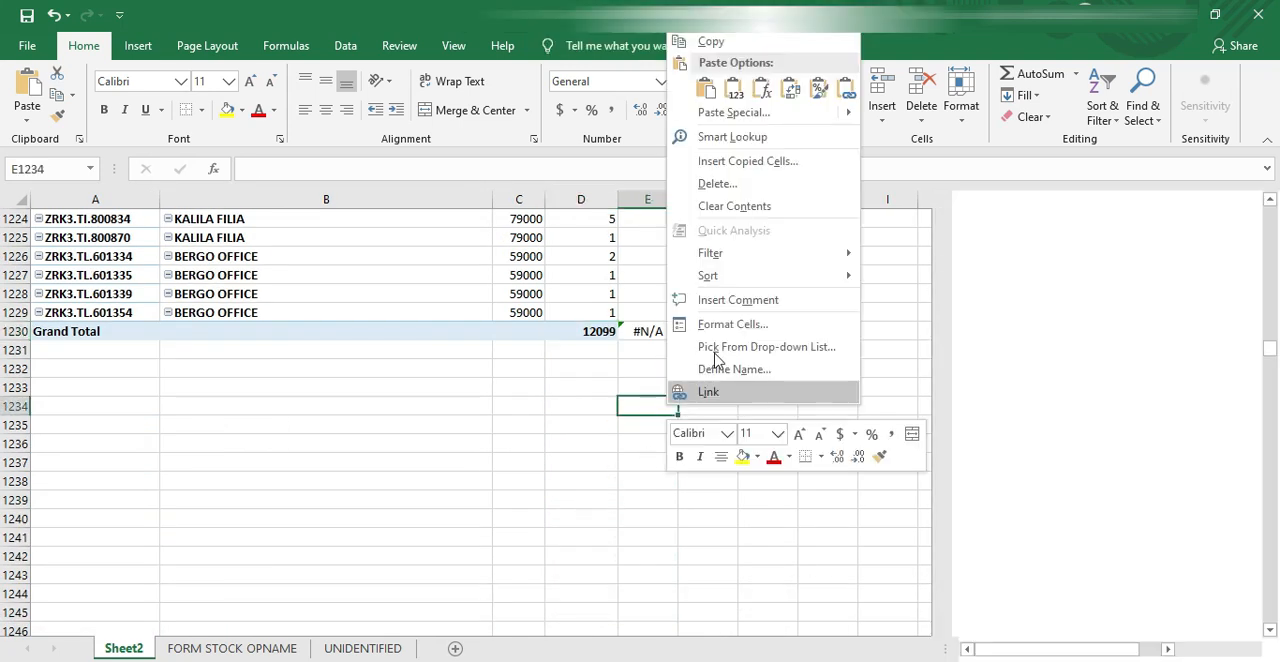
left_click(733, 88)
left_click(588, 331)
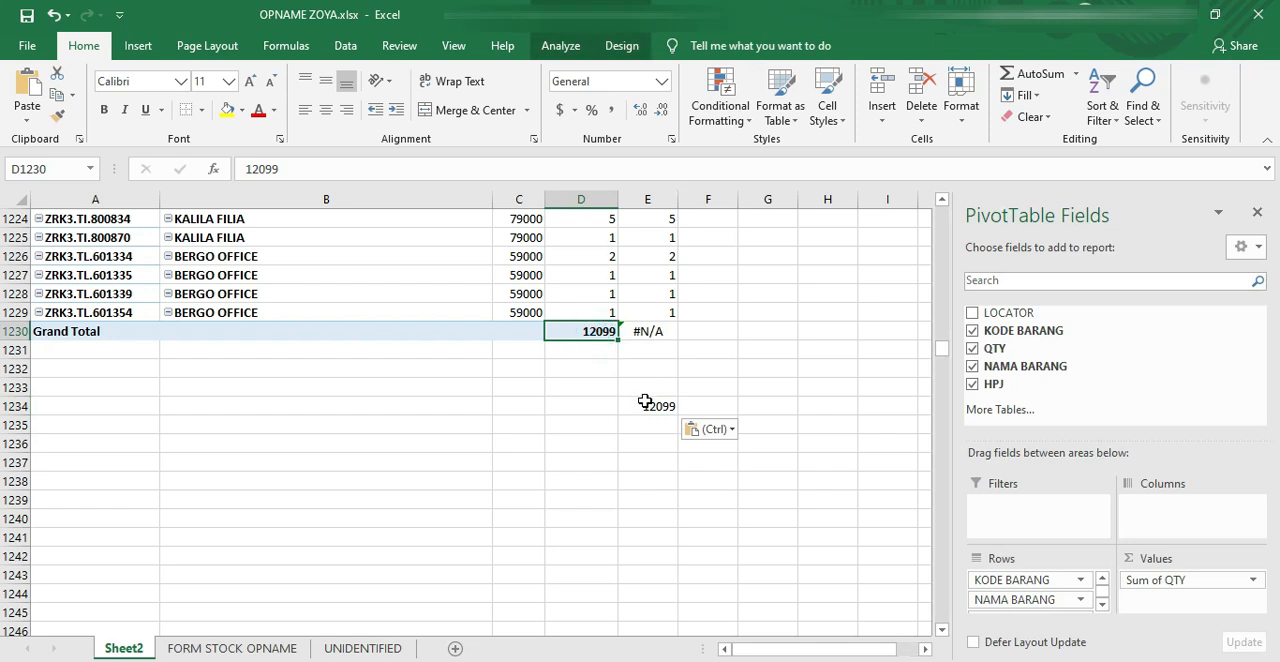
left_click(640, 405)
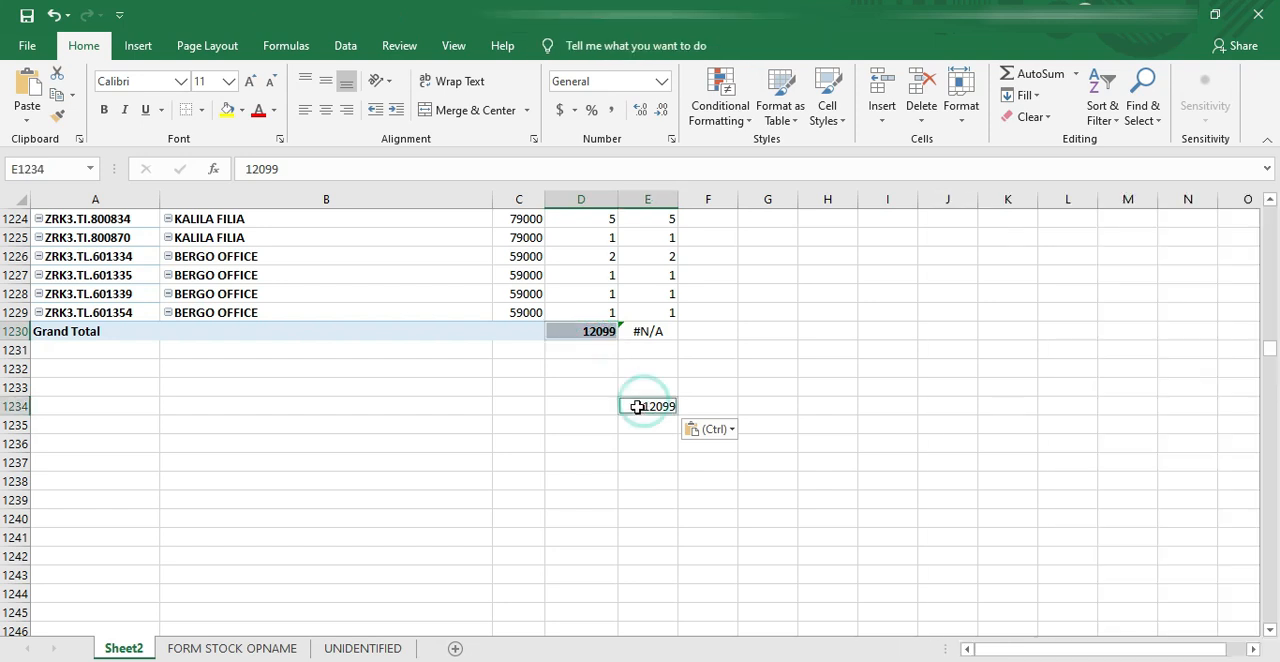
Step: Enter the note KLOP in F1234 beside the pasted total
left_click(706, 405)
type("KL")
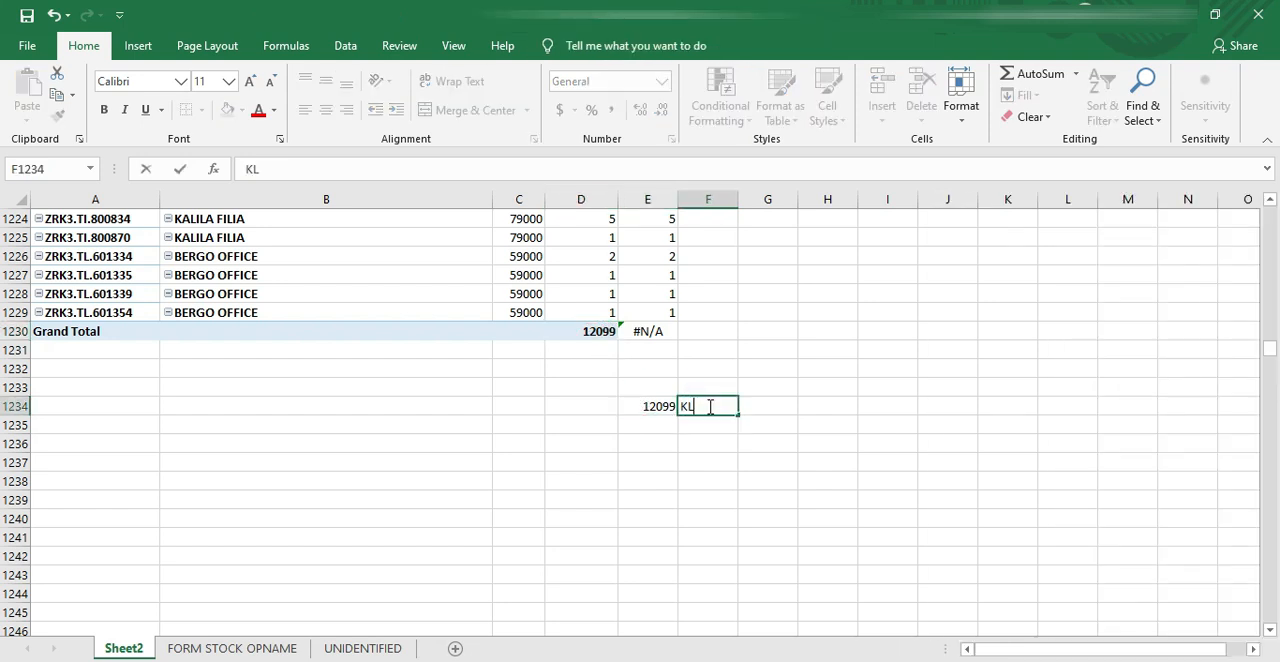
type("OP")
key("Return")
Step: Clear the comparison note and the pasted total from F1234 and E1234
left_click(706, 405)
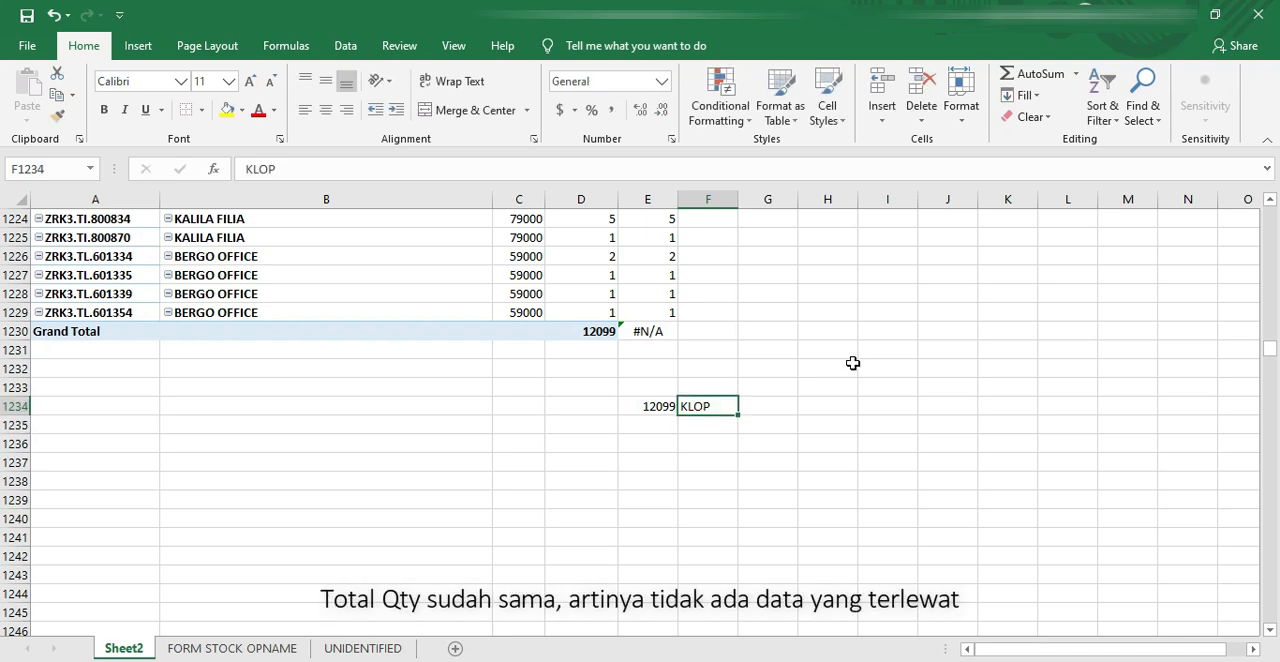
left_click(653, 405)
key("Delete")
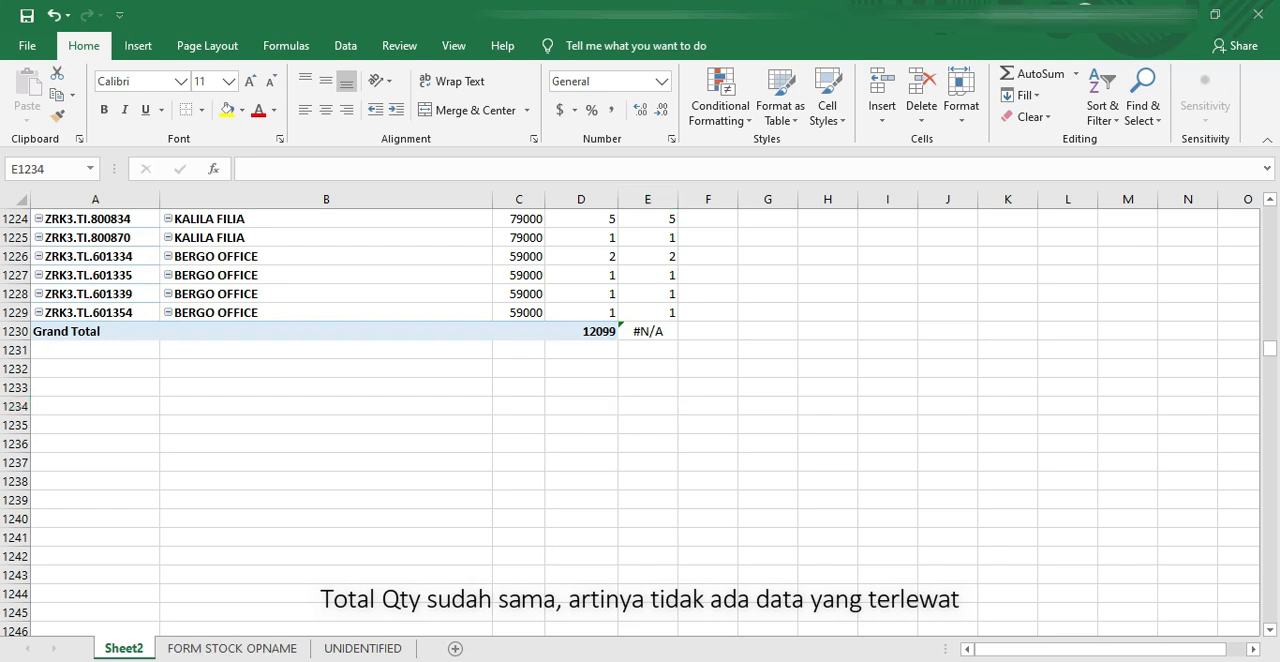
Step: Switch to the inventory workbook and filter the QtySelisih column to exclude 0
left_click(500, 630)
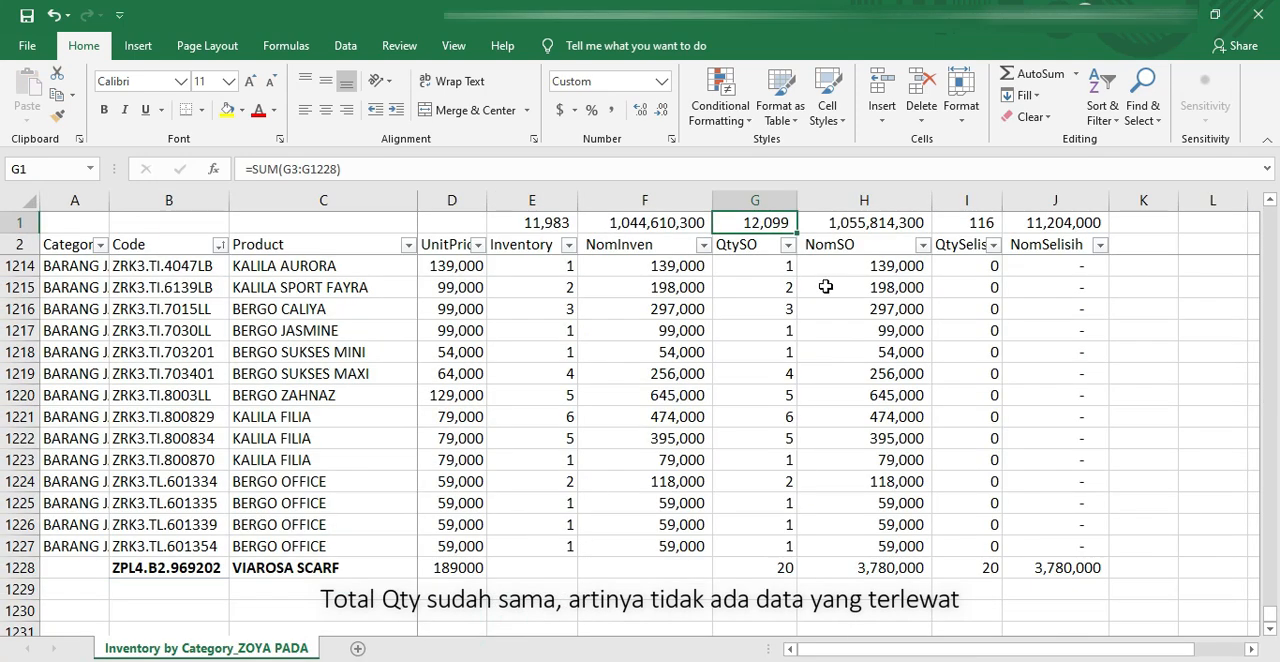
left_click(994, 246)
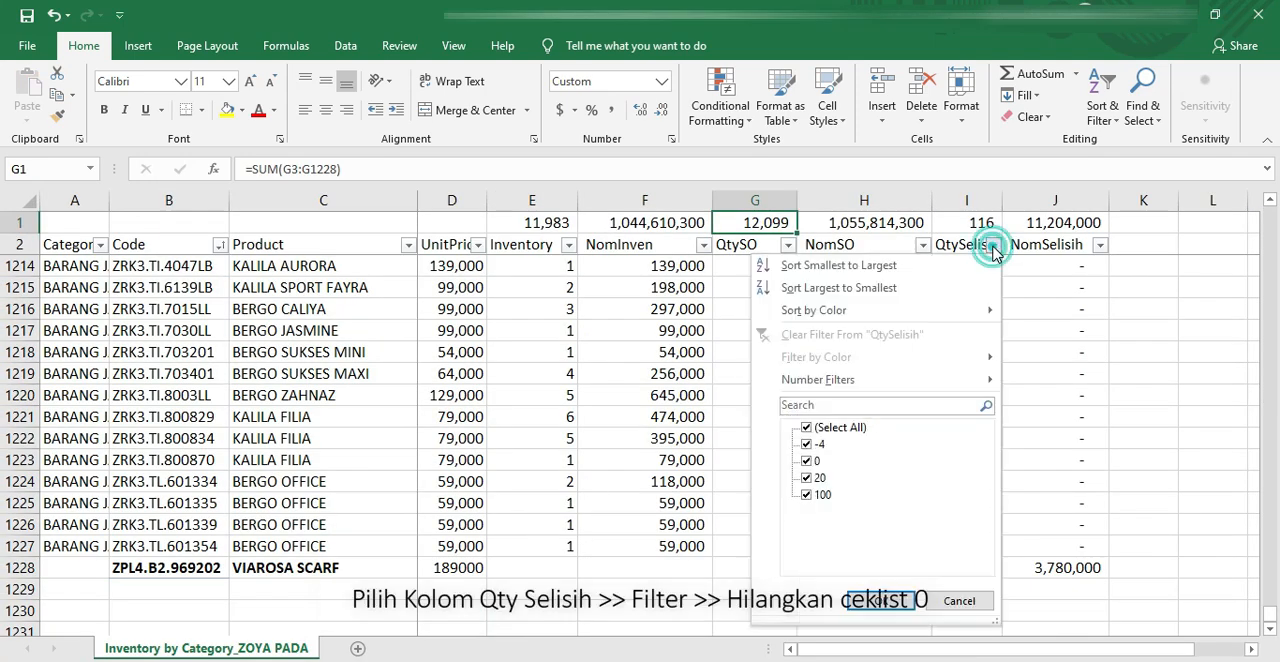
left_click(807, 461)
left_click(866, 601)
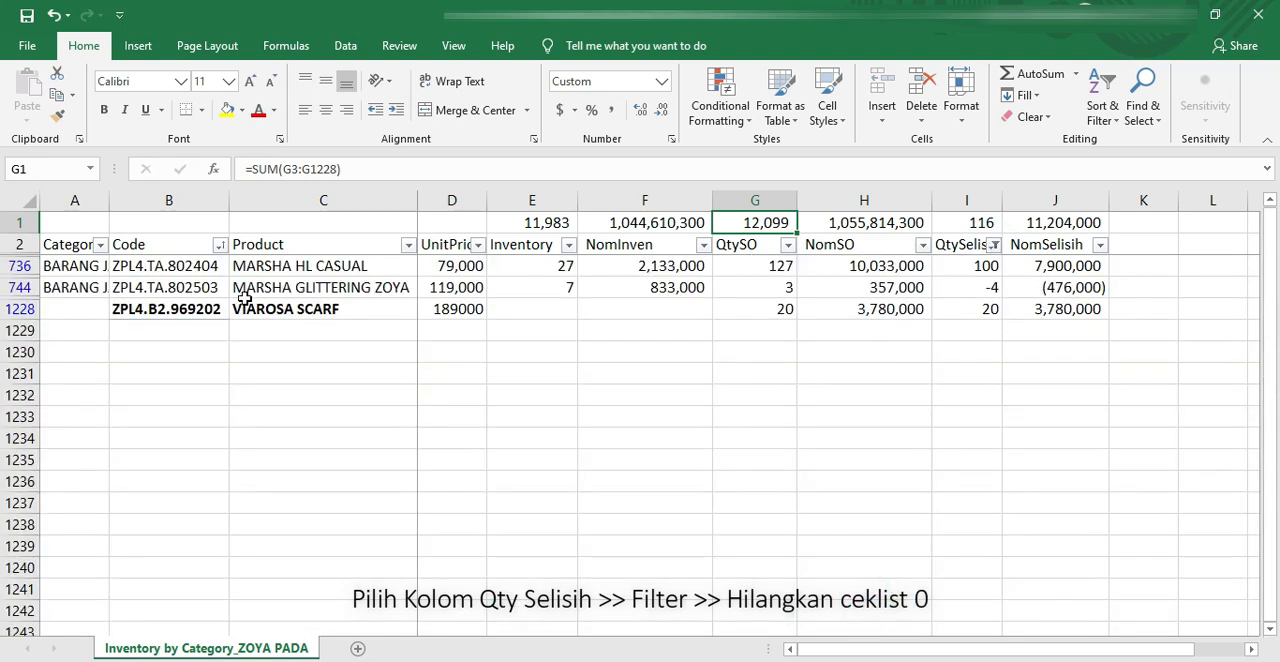
Step: Examine the VIAROSA SCARF row's Inventory and QtySO cells, and the filtered QtySelisih values with their total in I1
left_click_drag(193, 312, 330, 310)
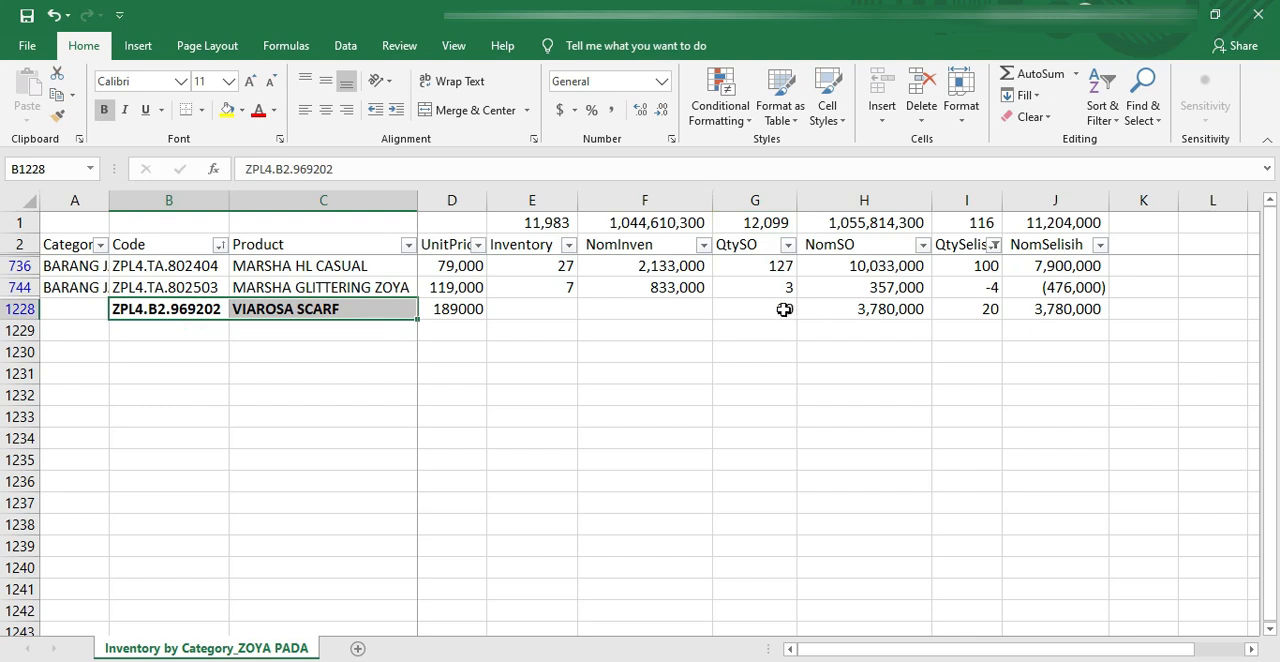
left_click_drag(545, 317, 677, 309)
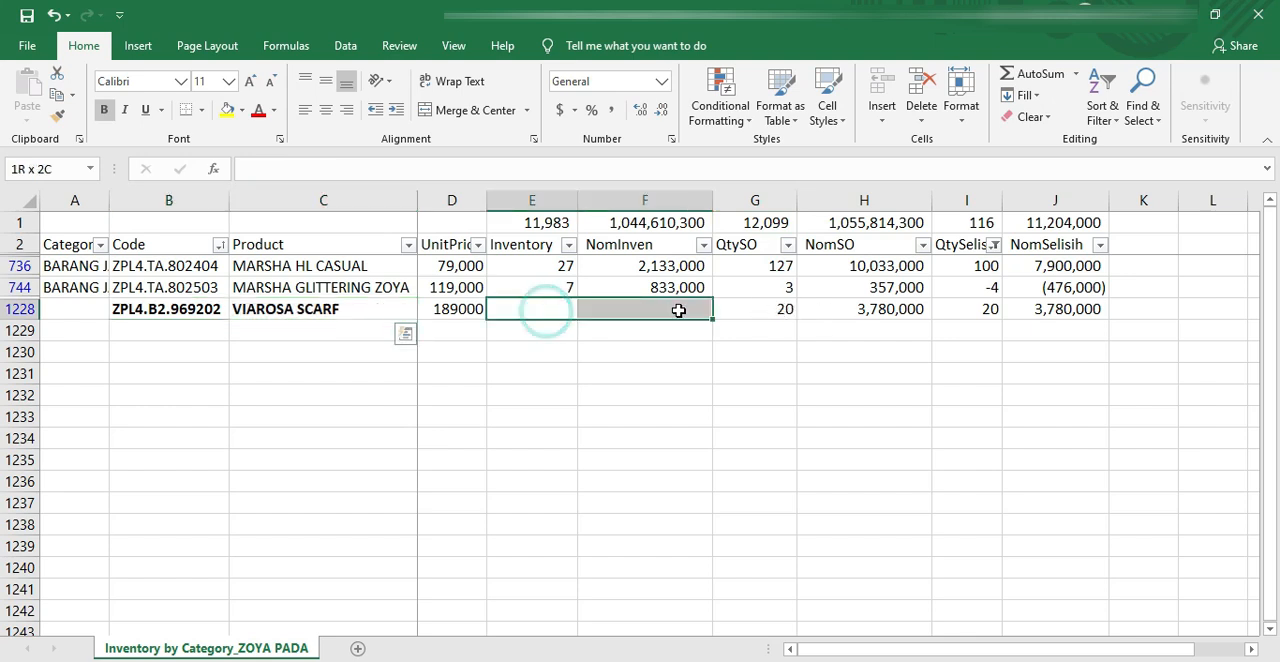
left_click(545, 249)
left_click(766, 310)
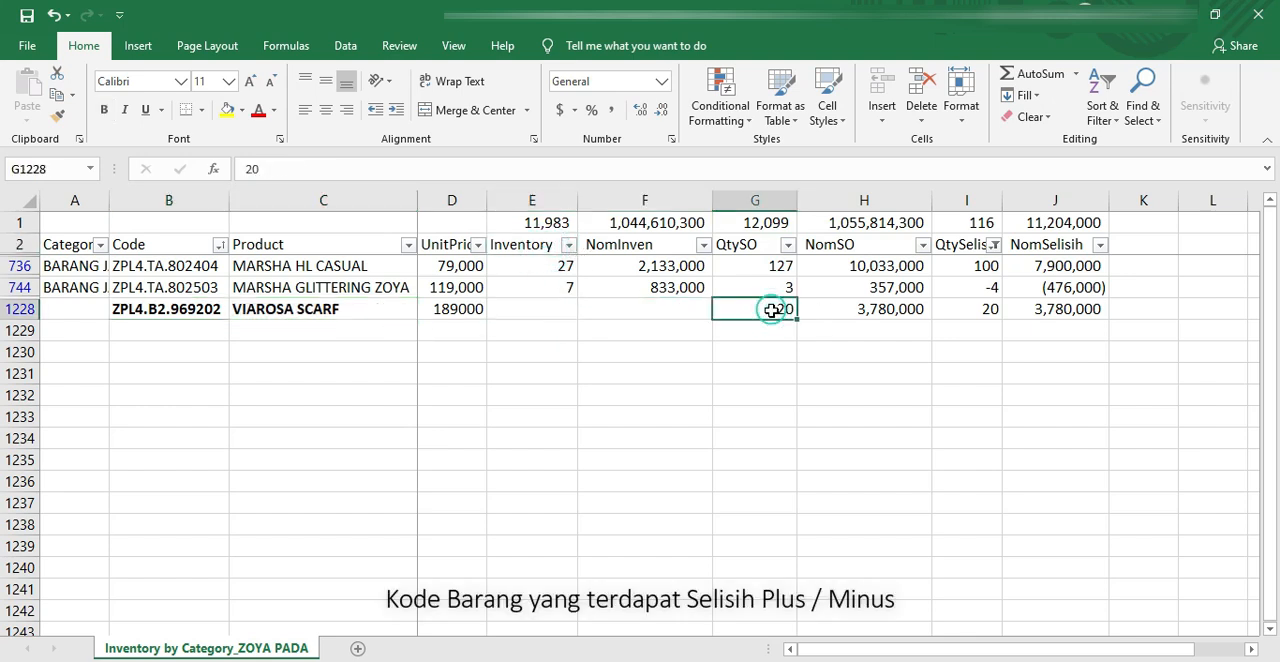
left_click(958, 310)
left_click_drag(987, 274, 985, 309)
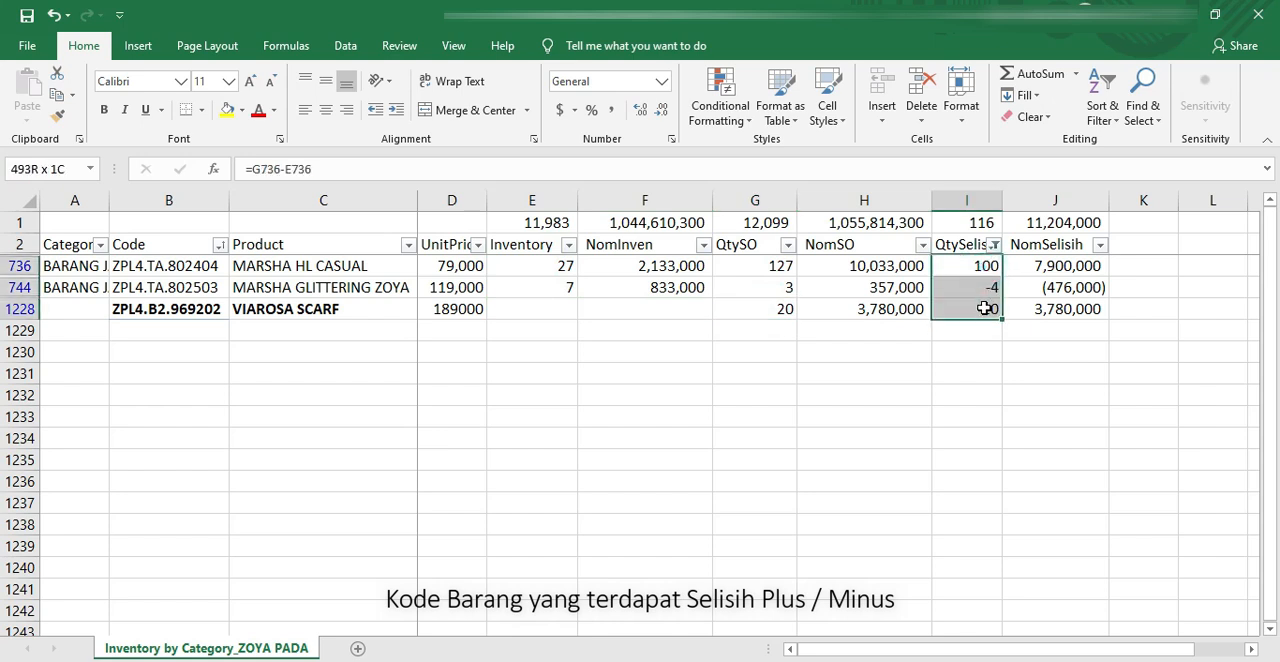
left_click(981, 219)
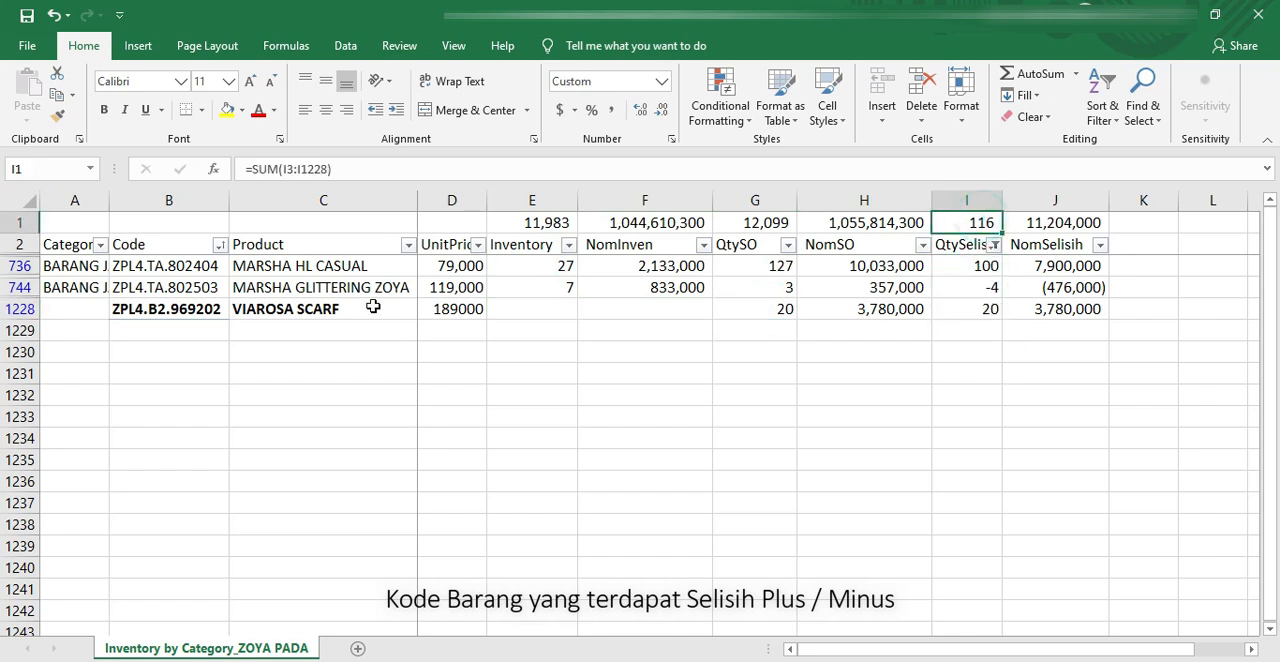
Step: Examine the codes, unit prices, Inventory, QtySO and differences of the MARSHA HL CASUAL and MARSHA GLITTERING ZOYA rows
left_click(300, 266)
left_click_drag(165, 266, 484, 292)
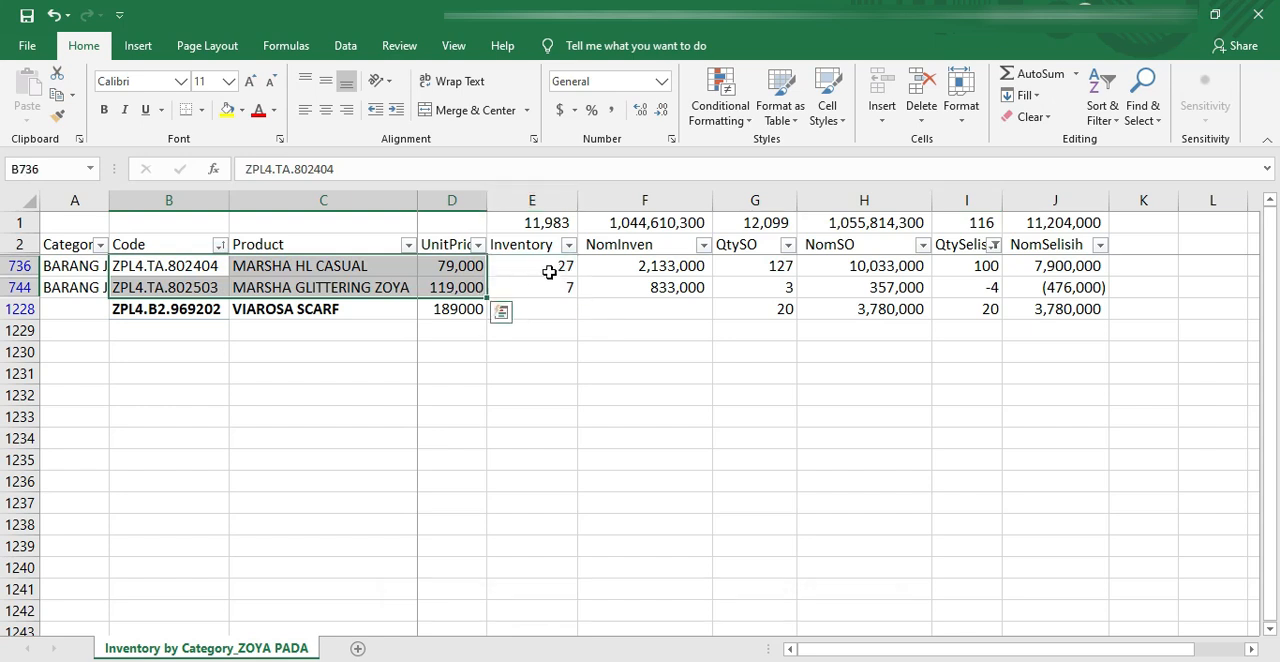
left_click(550, 285)
left_click_drag(220, 288, 960, 288)
left_click(680, 352)
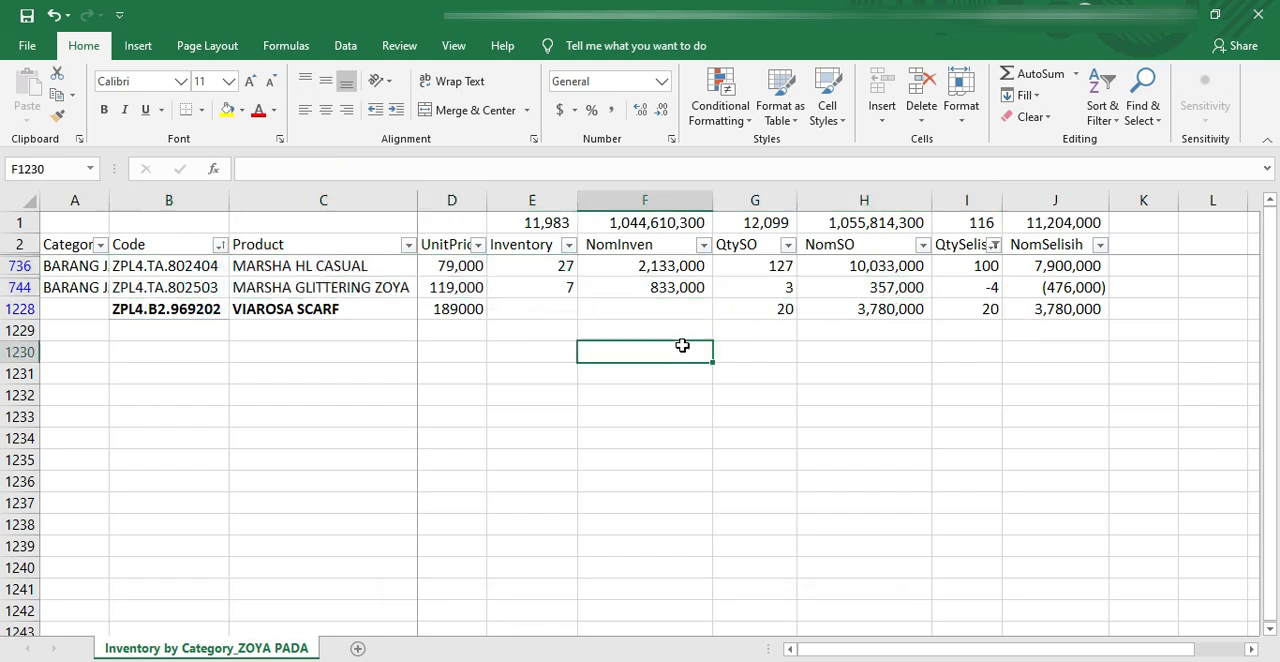
left_click(205, 287)
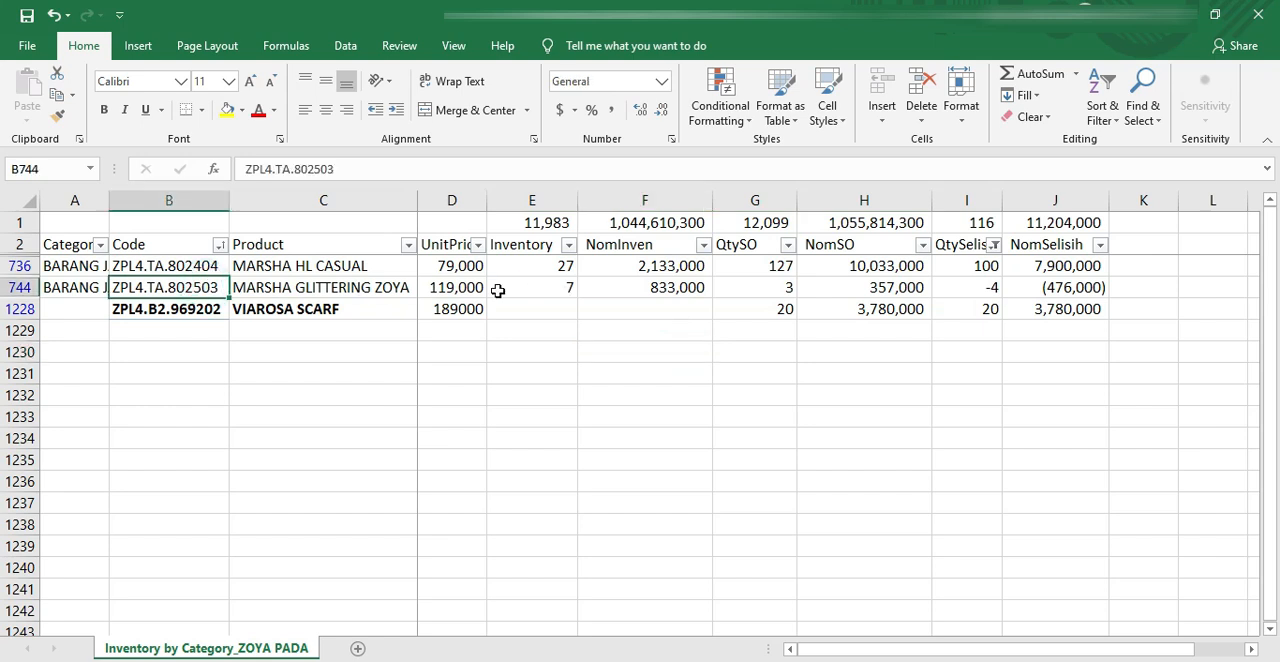
left_click(560, 289)
left_click(752, 289)
left_click_drag(750, 244, 765, 307)
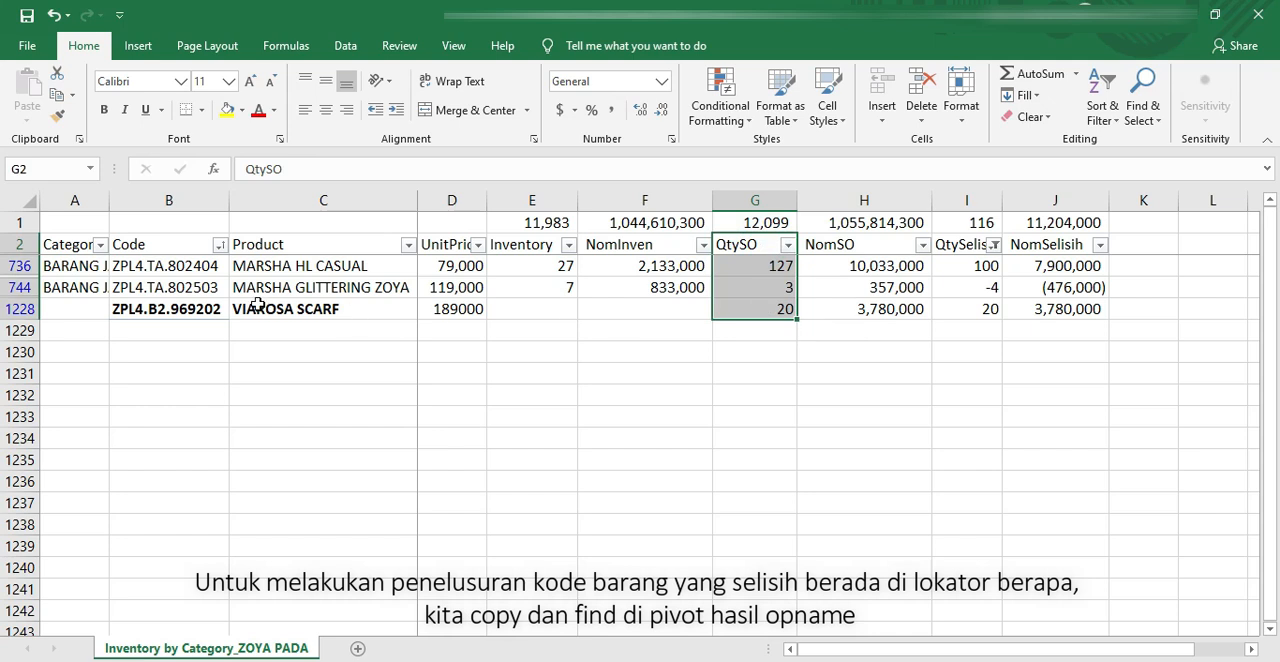
Step: Copy the MARSHA GLITTERING ZOYA code from B744 and go to the FORM STOCK OPNAME sheet in the OPNAME ZOYA workbook
left_click(204, 288)
key("ctrl+c")
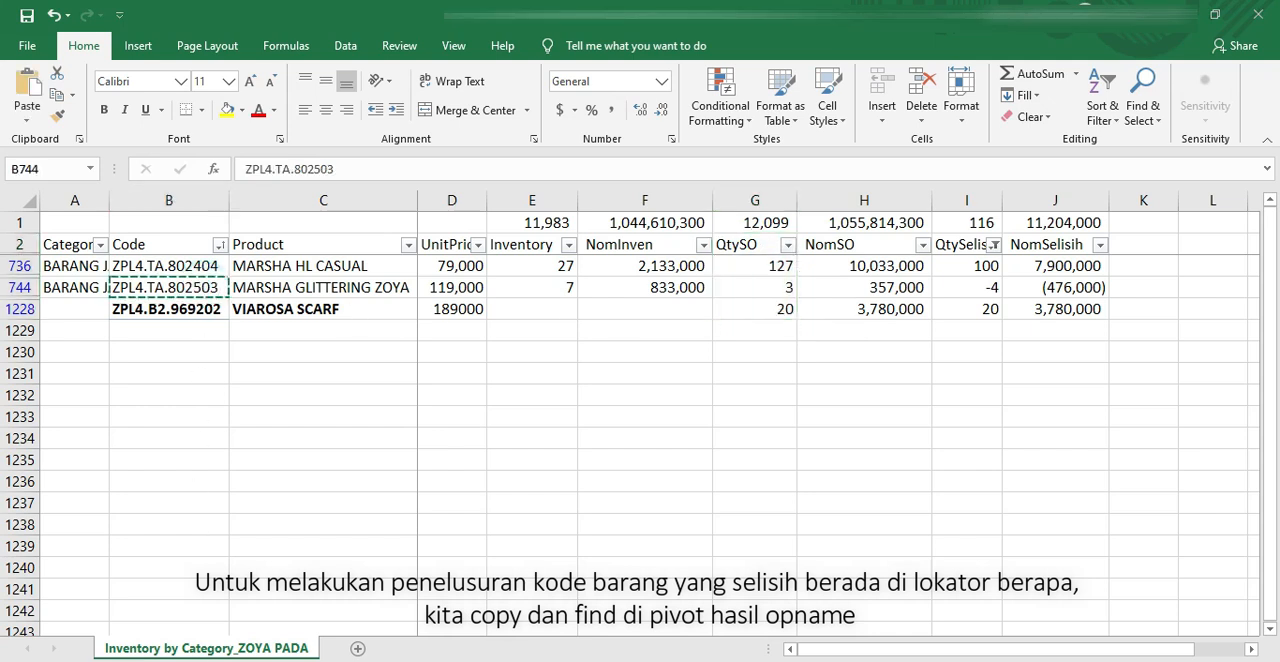
left_click(323, 602)
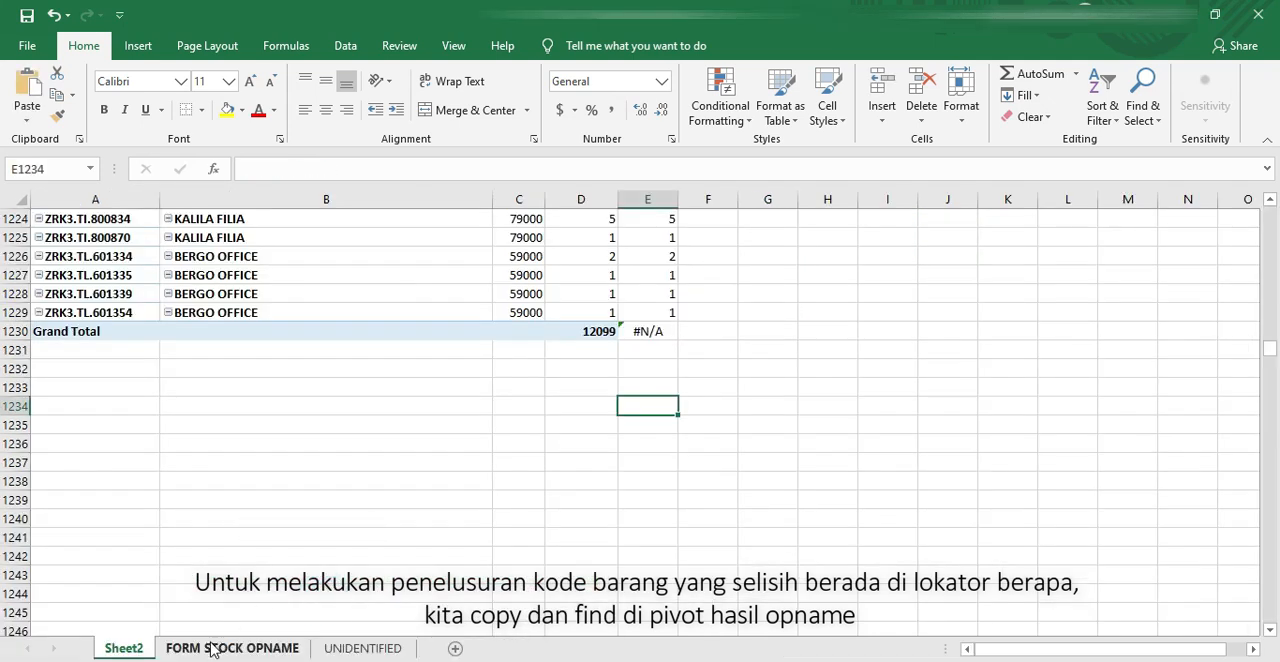
left_click(234, 463)
left_click(194, 652)
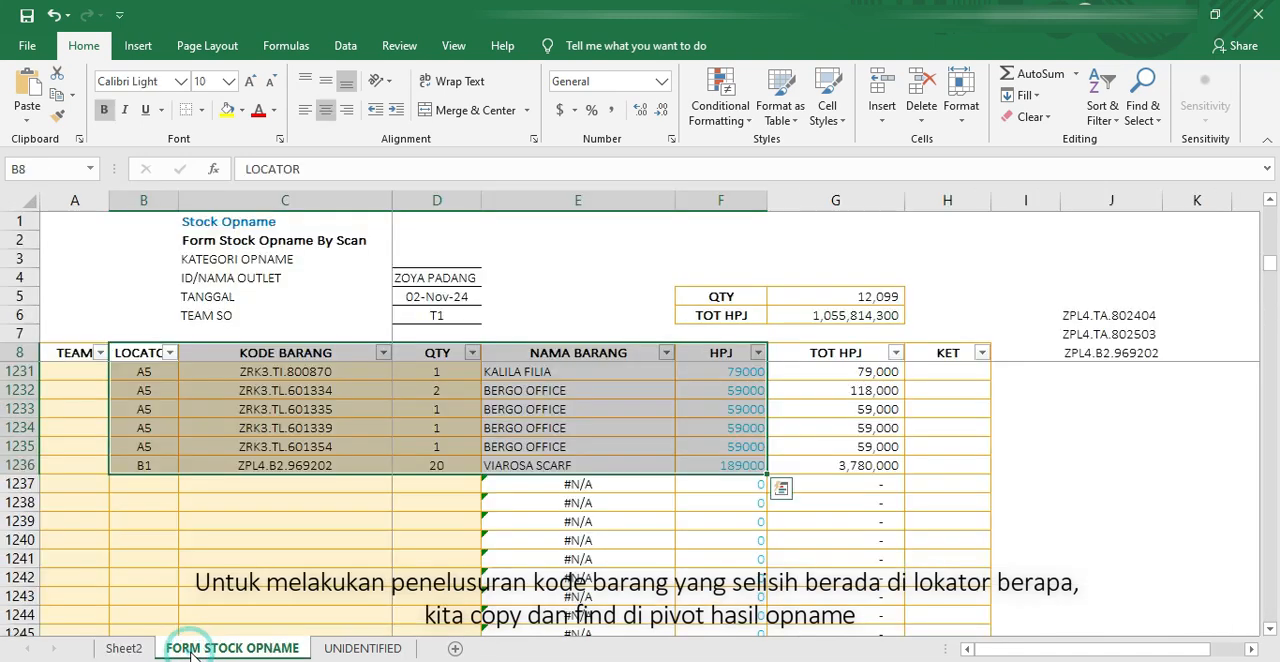
Step: Search the sheet for ZPL4.TA.802503 and check the locator and quantity of its first entry in the opname table
left_click(233, 316)
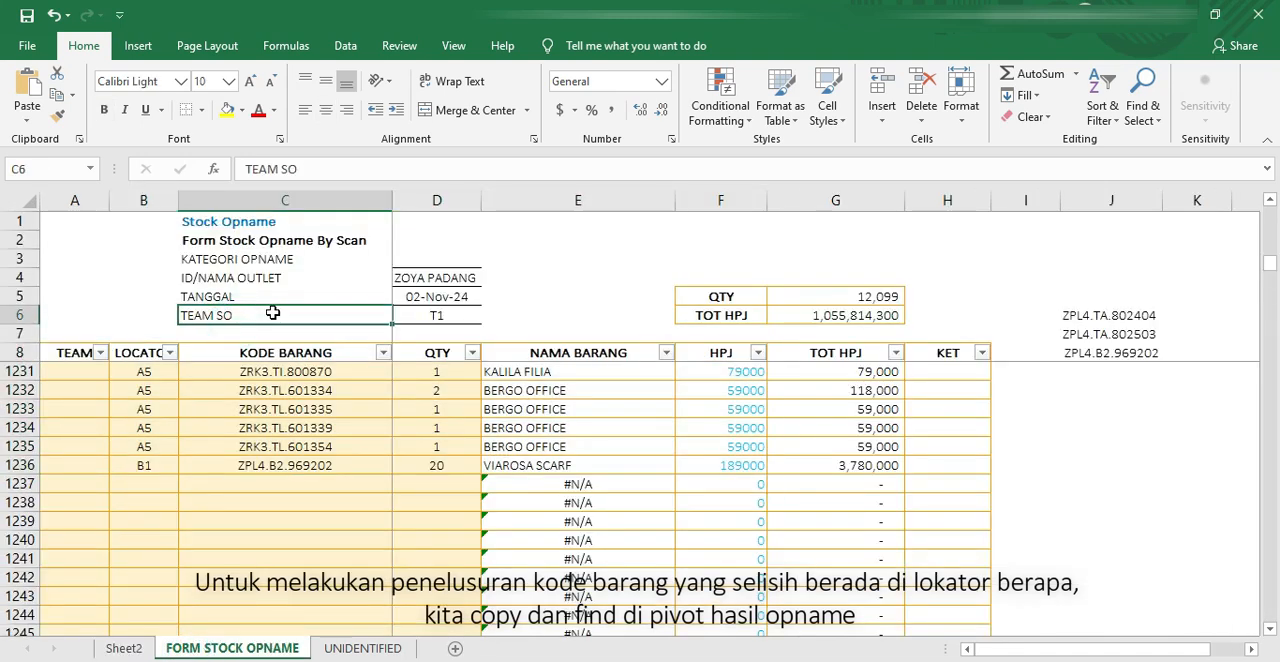
key("ctrl+f")
left_click(518, 345)
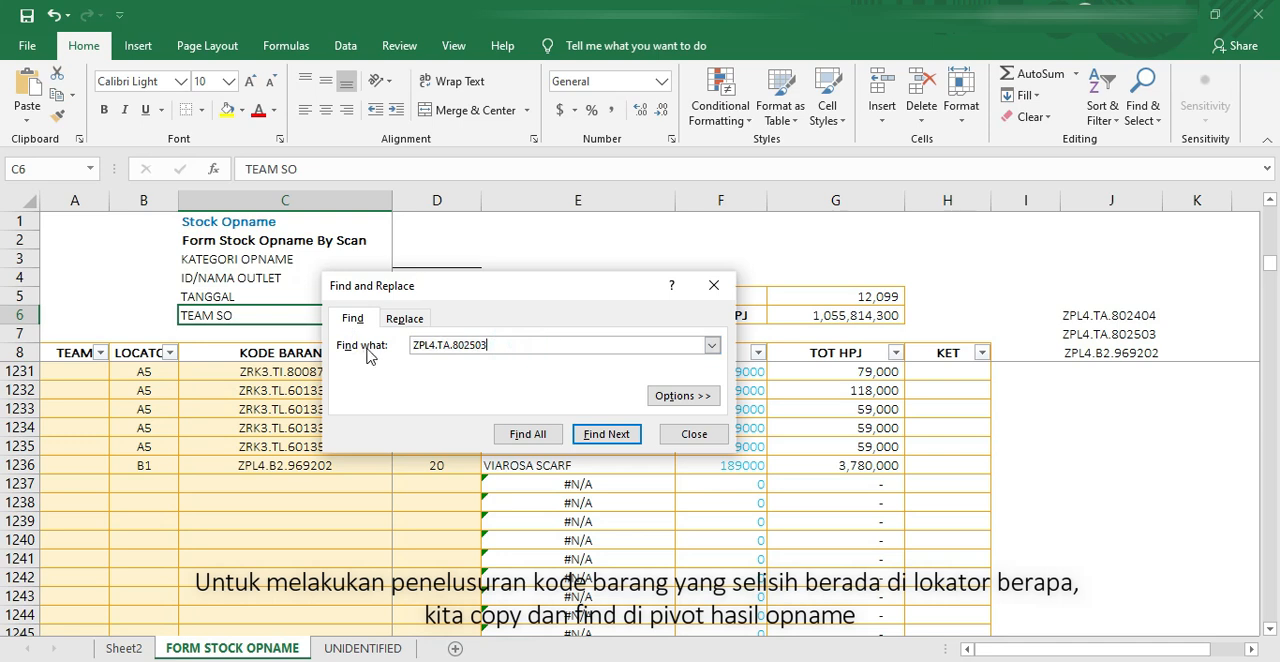
left_click(606, 434)
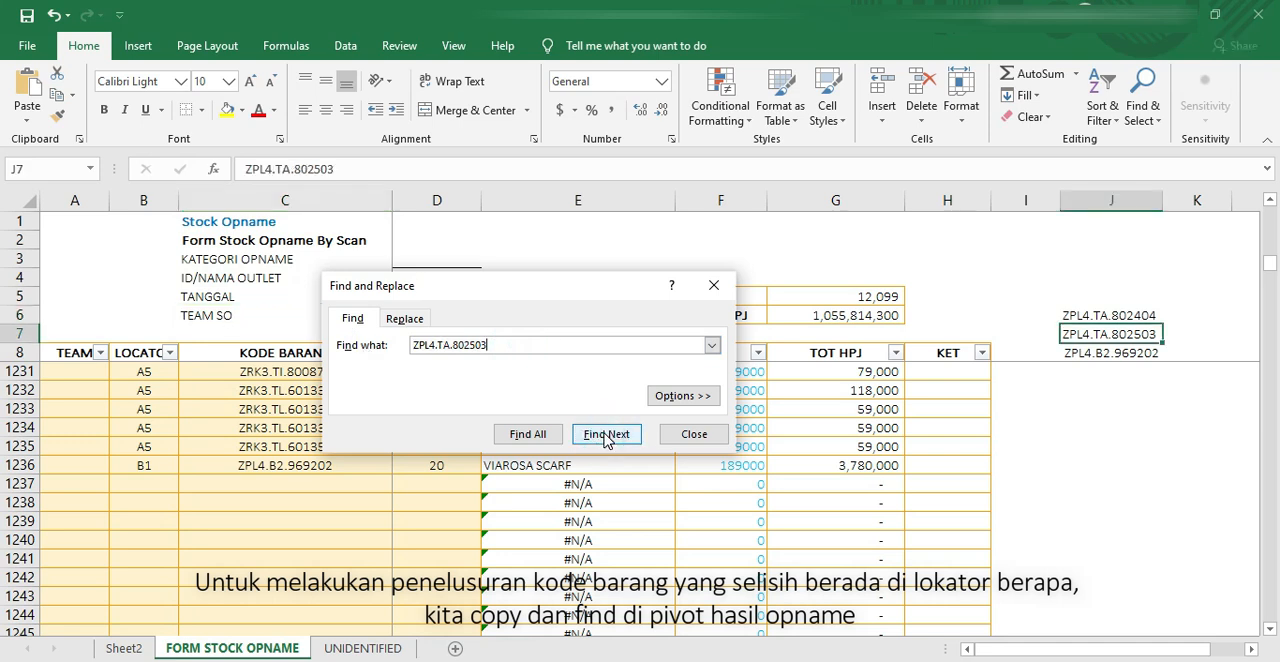
left_click(606, 434)
left_click_drag(612, 286, 721, 284)
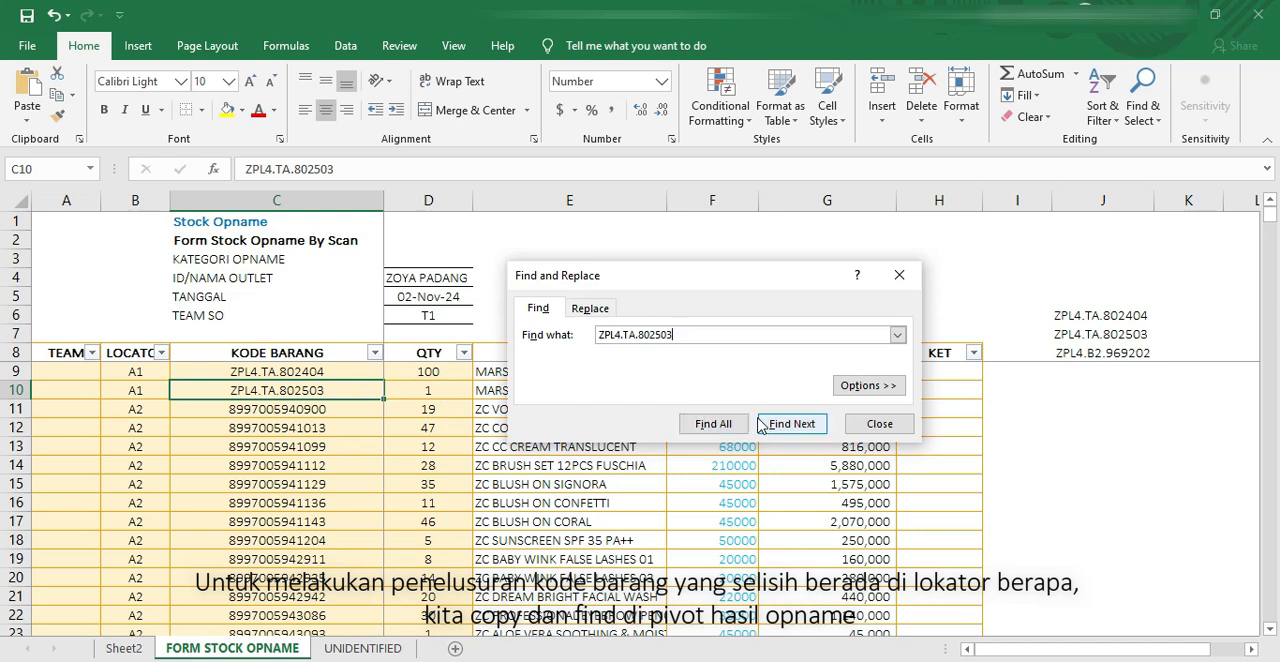
left_click_drag(150, 392, 413, 394)
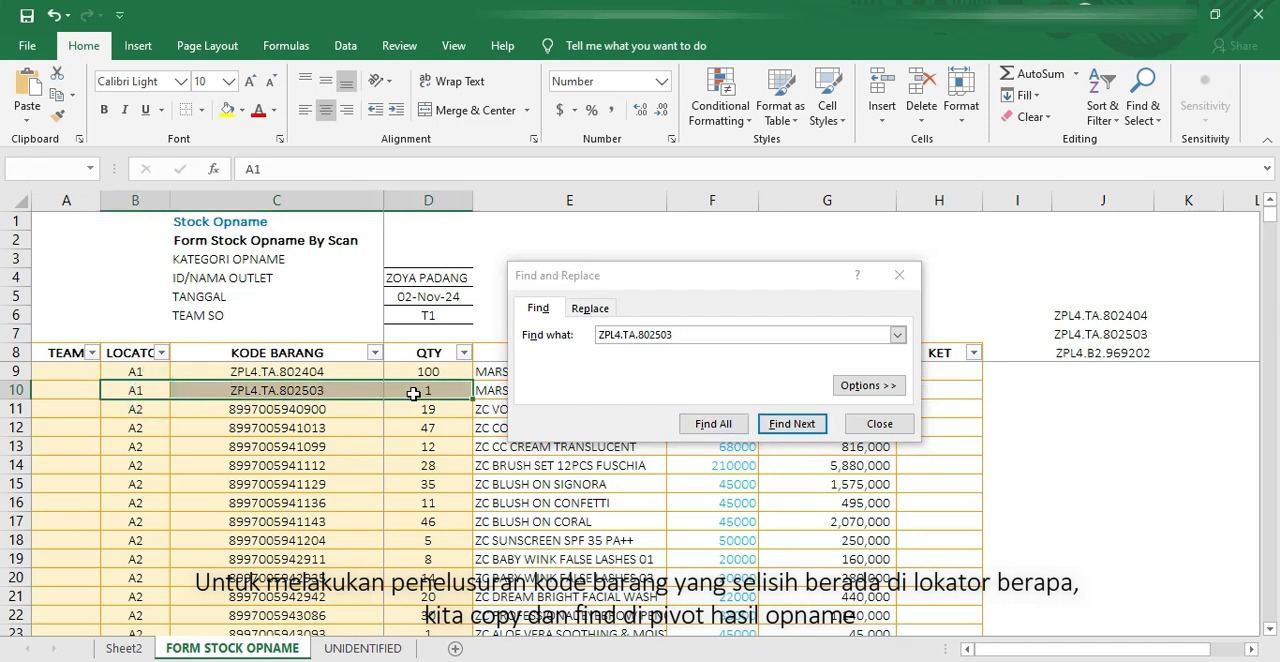
Step: Find the remaining occurrences of ZPL4.TA.802503, check the second table entry's locator and quantity, and close the search
left_click(694, 333)
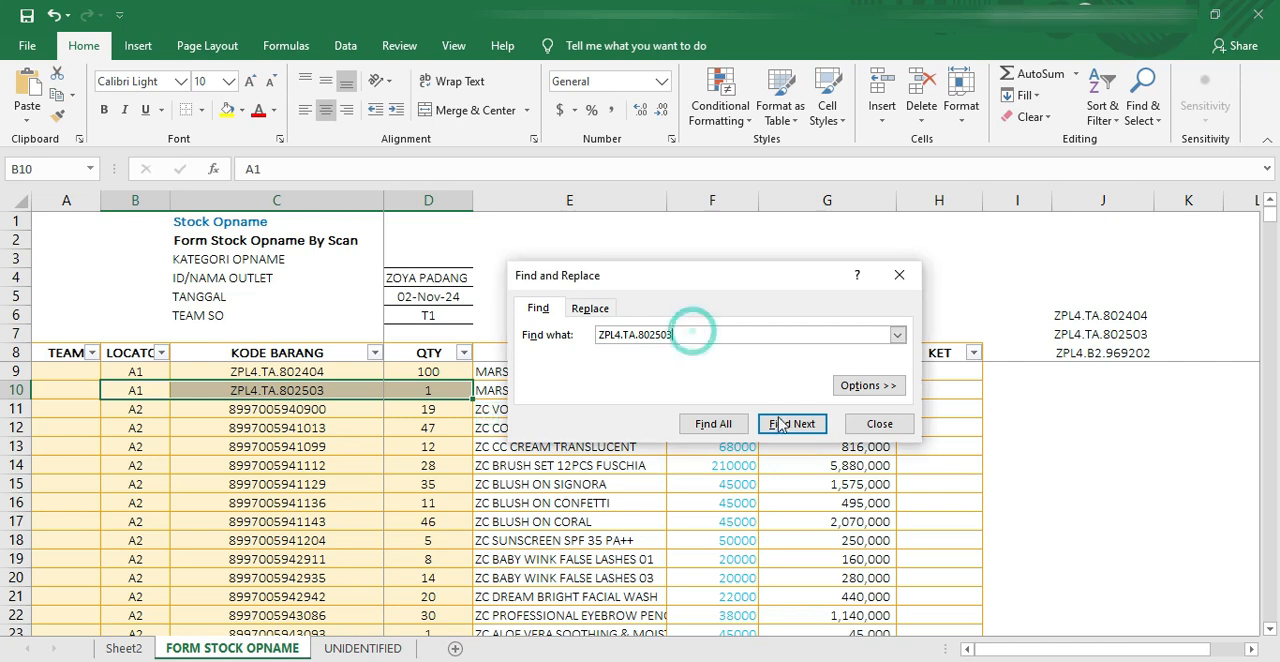
left_click(790, 423)
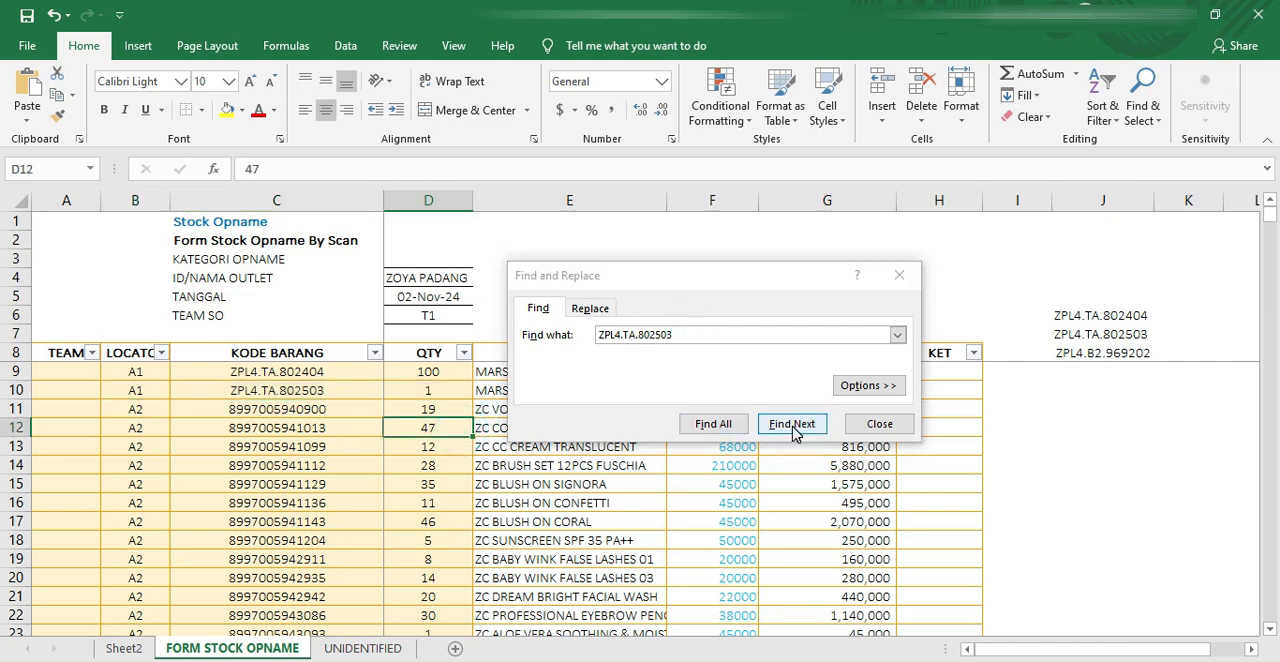
left_click(794, 425)
left_click_drag(447, 503, 137, 503)
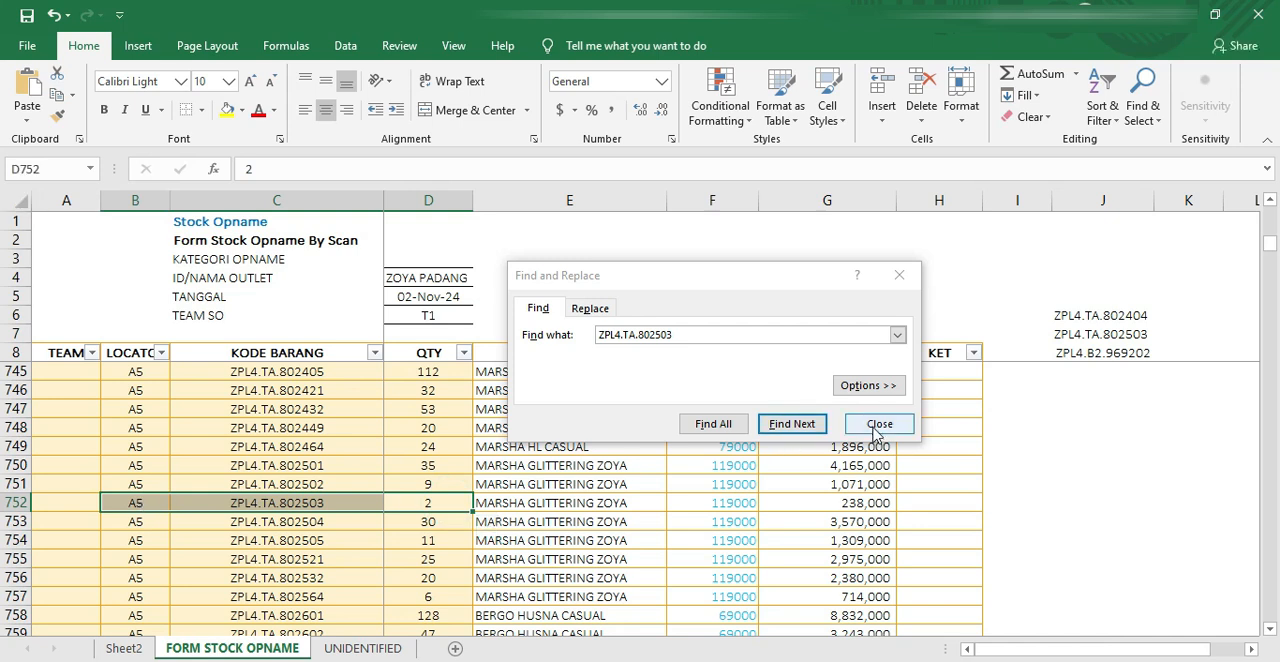
left_click(806, 423)
left_click(800, 428)
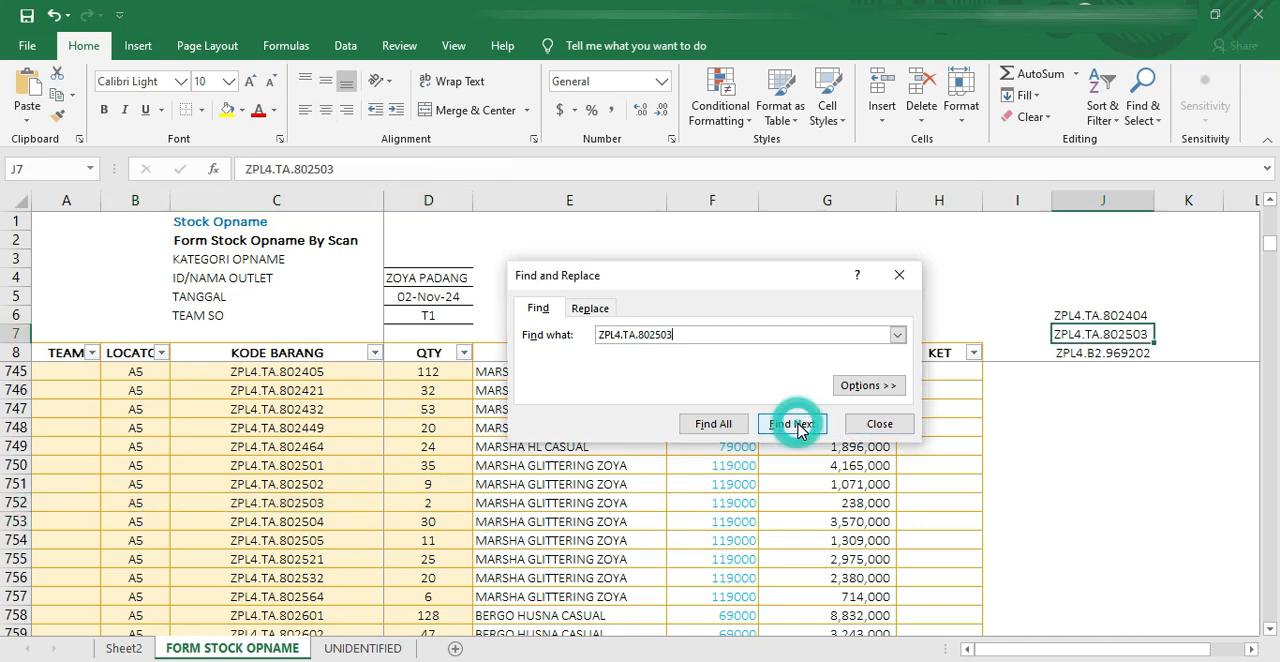
left_click(880, 424)
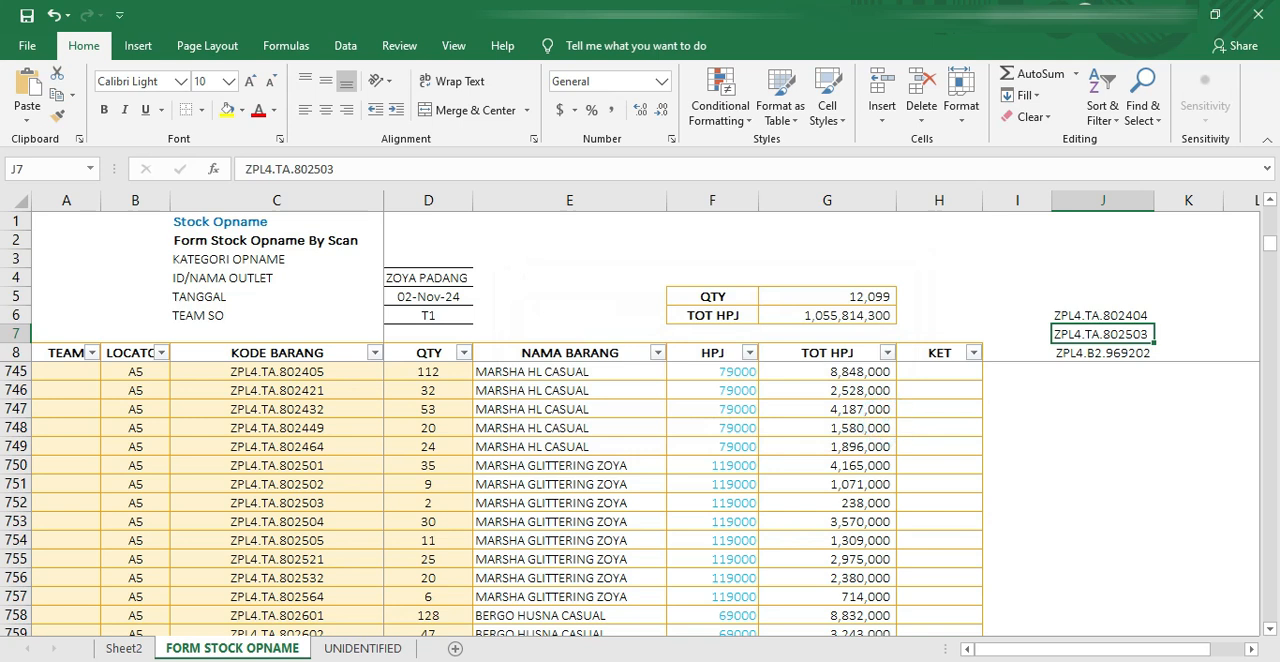
Step: Return to the inventory workbook and check the MARSHA GLITTERING ZOYA row's QtySO and QtySelisih
left_click(466, 633)
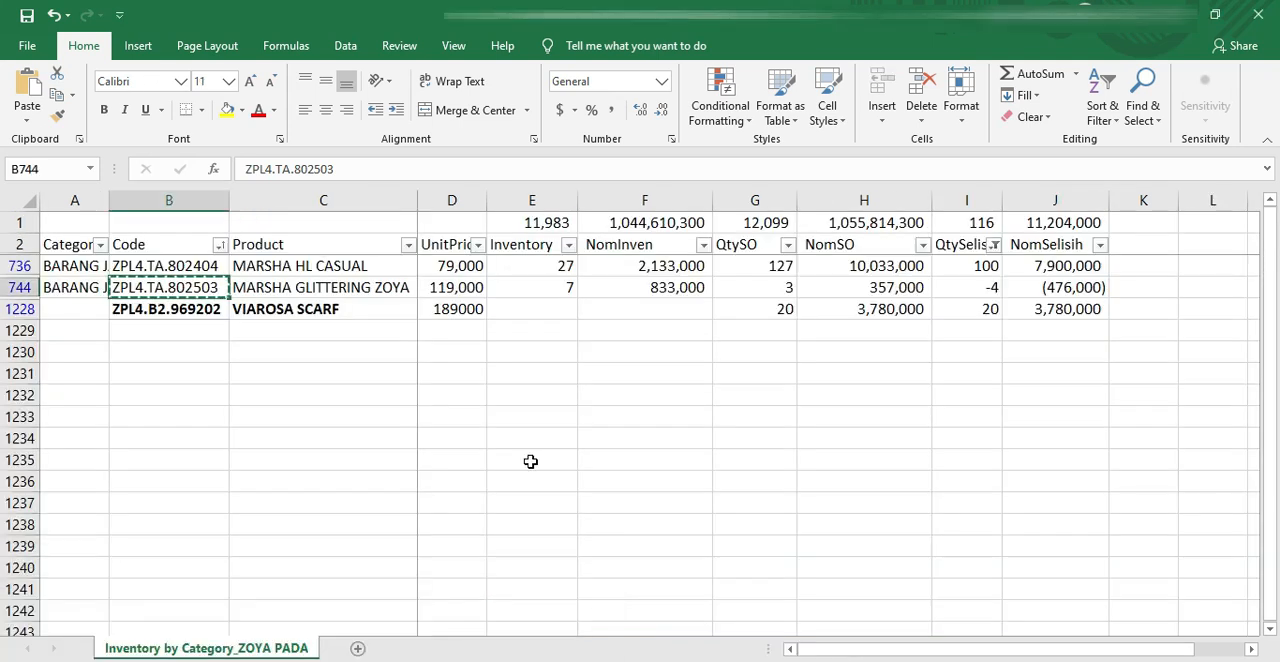
left_click(511, 372)
left_click(752, 287)
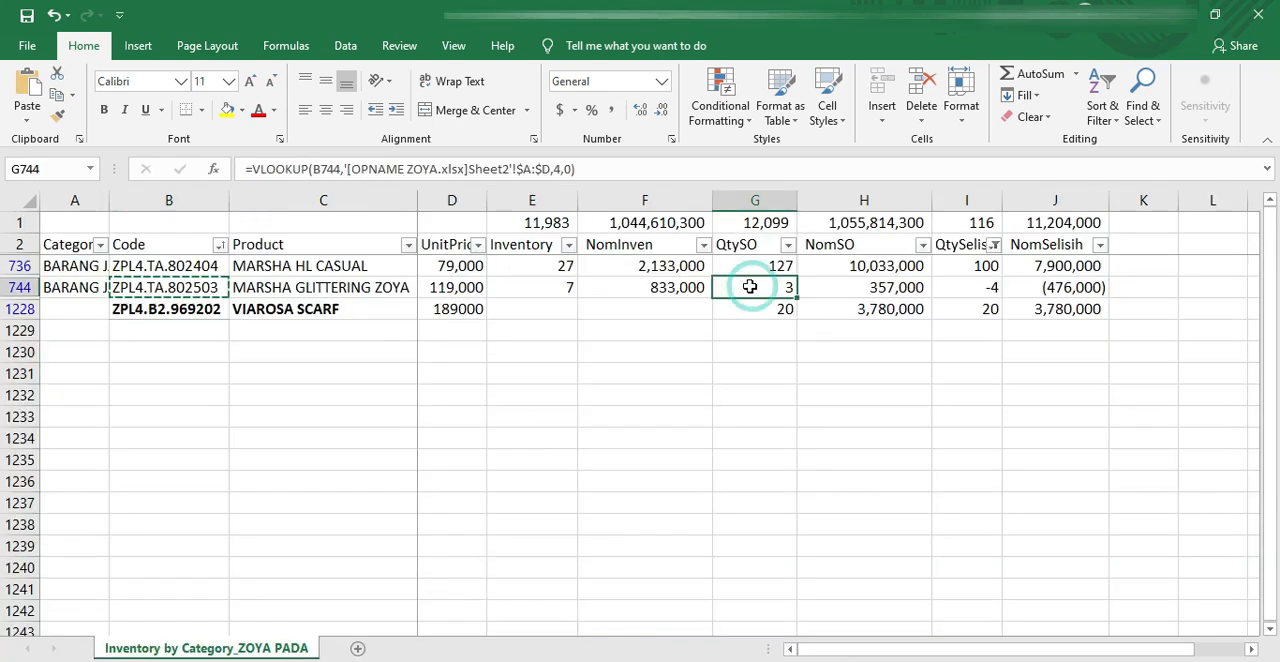
left_click(966, 290)
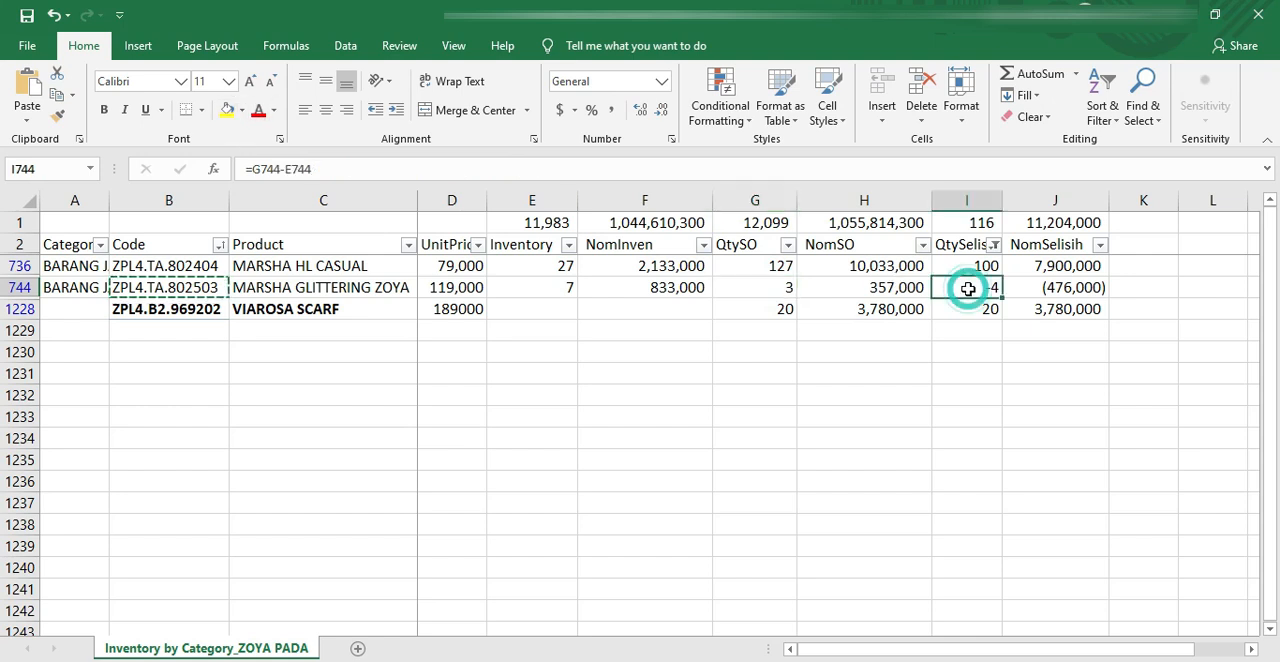